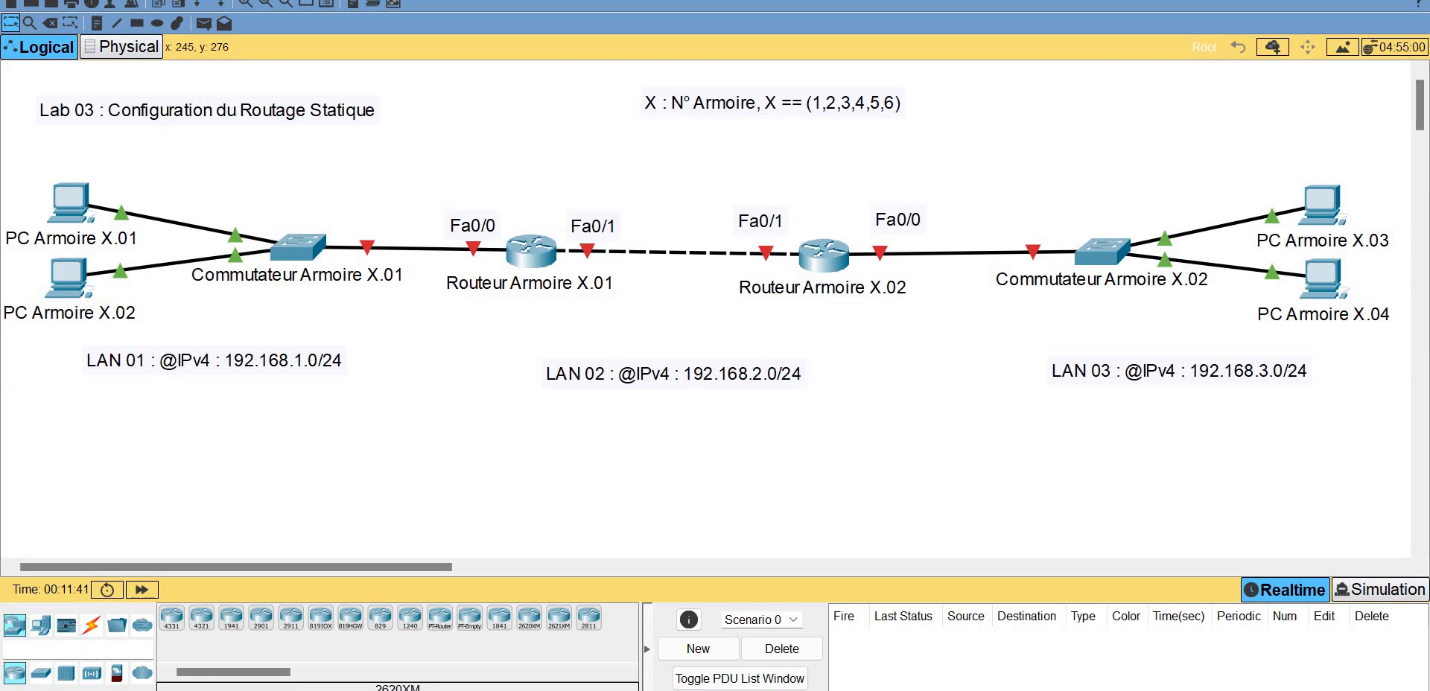
- Set PC Armoire X.01's static IPv4 address to 192.168.1.1 with subnet mask 255.255.255.0
click(69, 202)
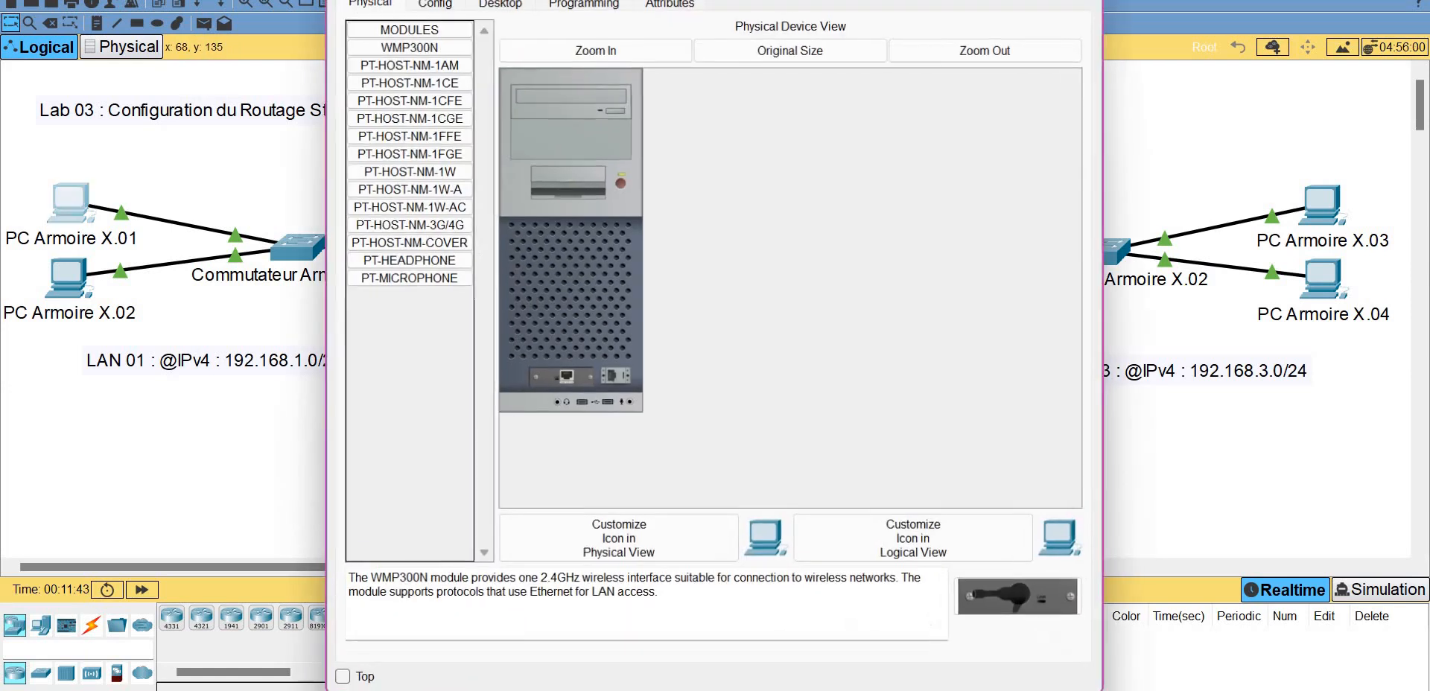
click(504, 9)
click(415, 56)
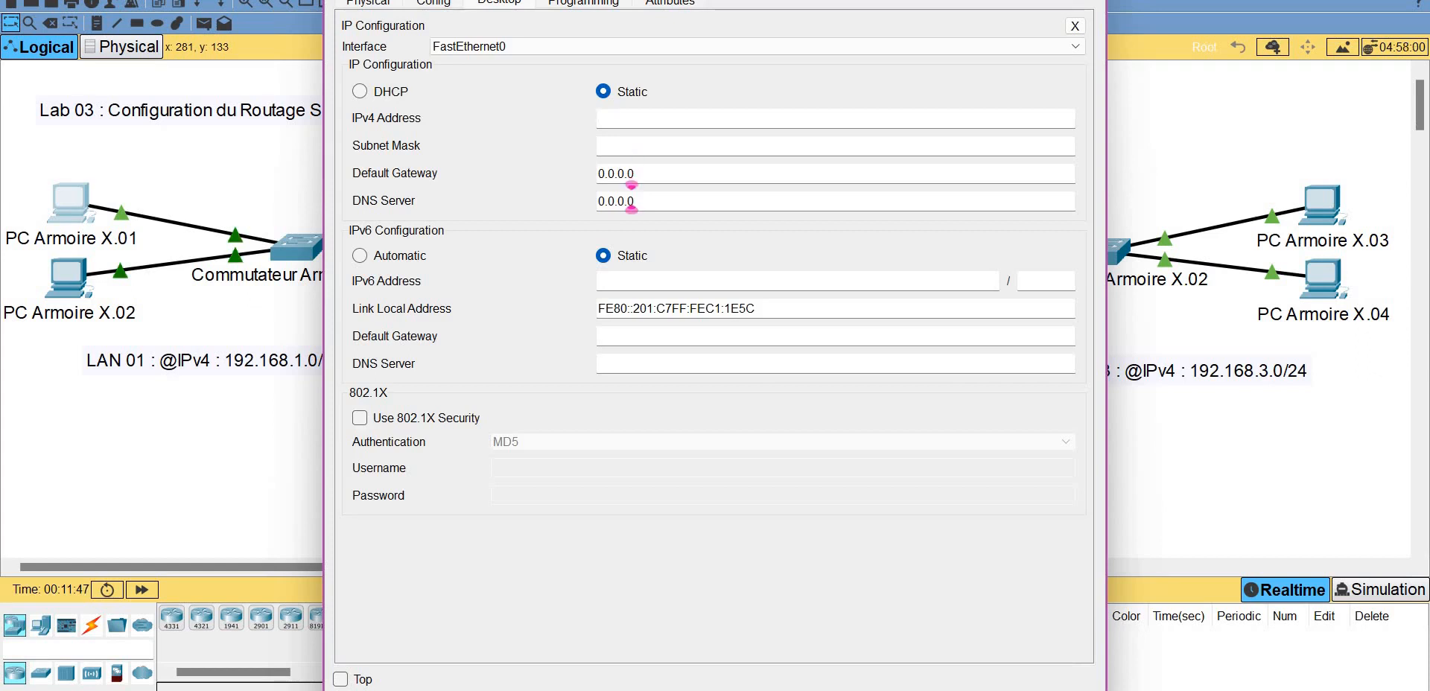
text(192)
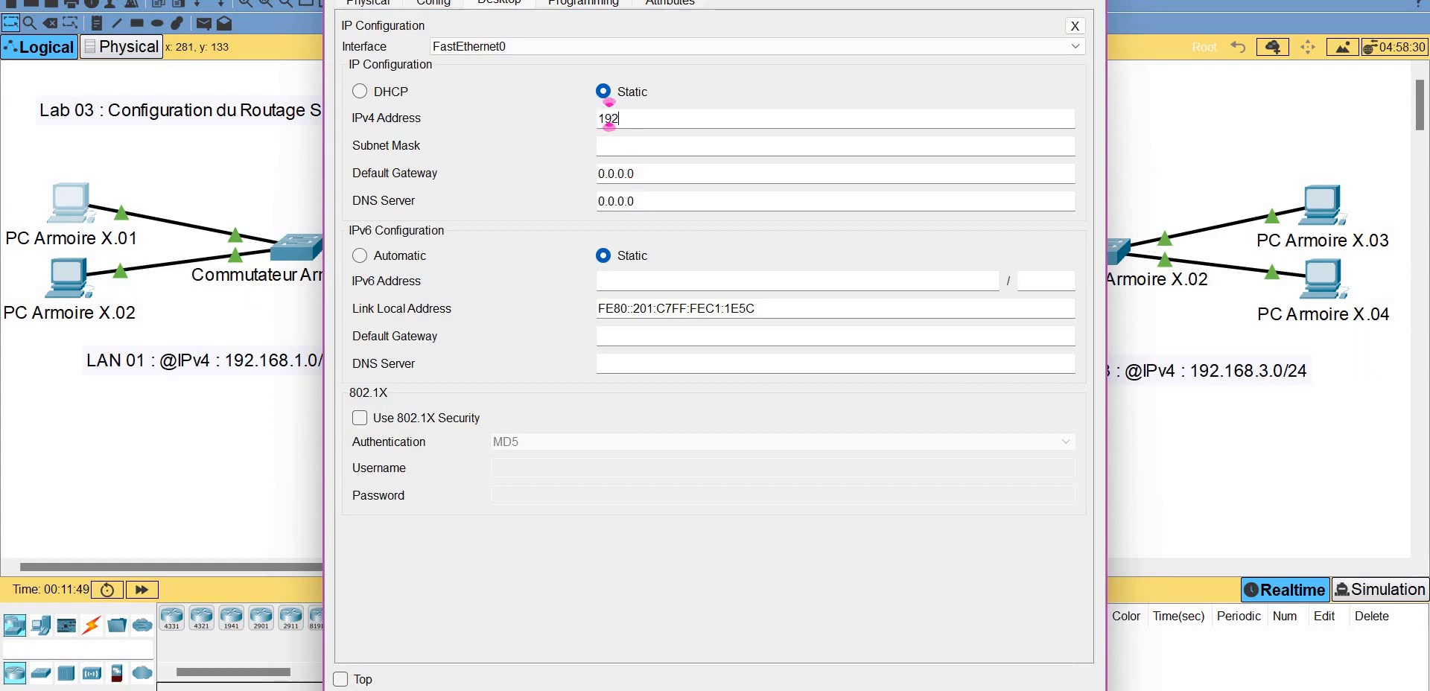
text(.168.1.1)
key(Tab)
key(Tab)
- Set PC Armoire X.01's default gateway to 192.168.1.10, reusing its IPv4 address, and close its configuration window
click(663, 119)
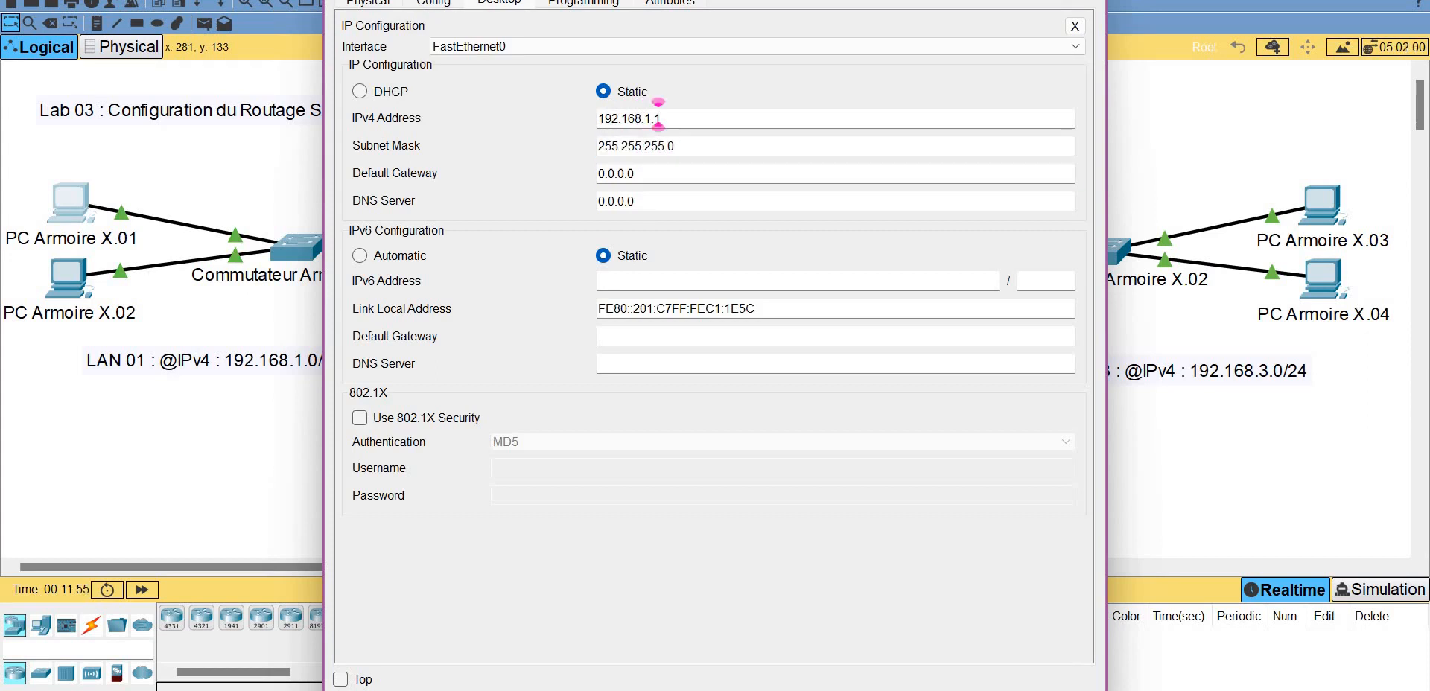
key(ctrl+a)
key(ctrl+c)
key(Tab)
key(Tab)
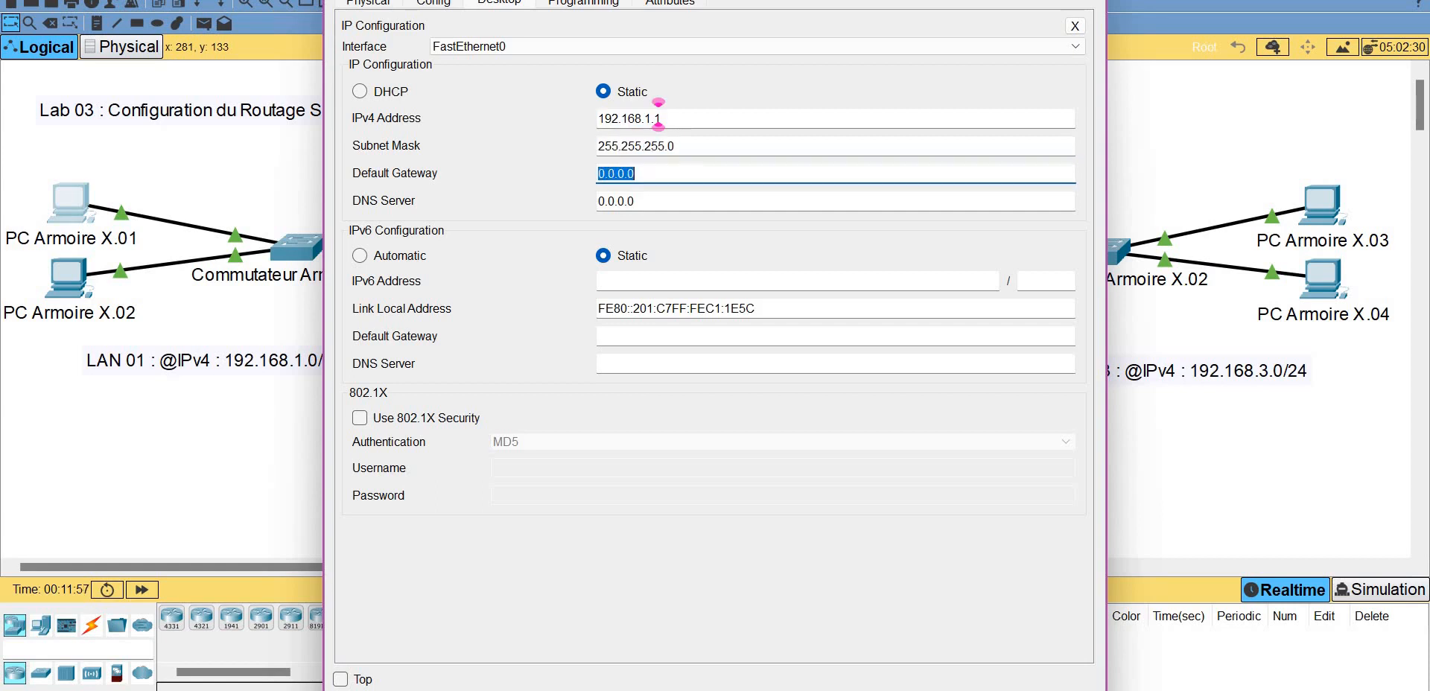
key(ctrl+v)
text(0)
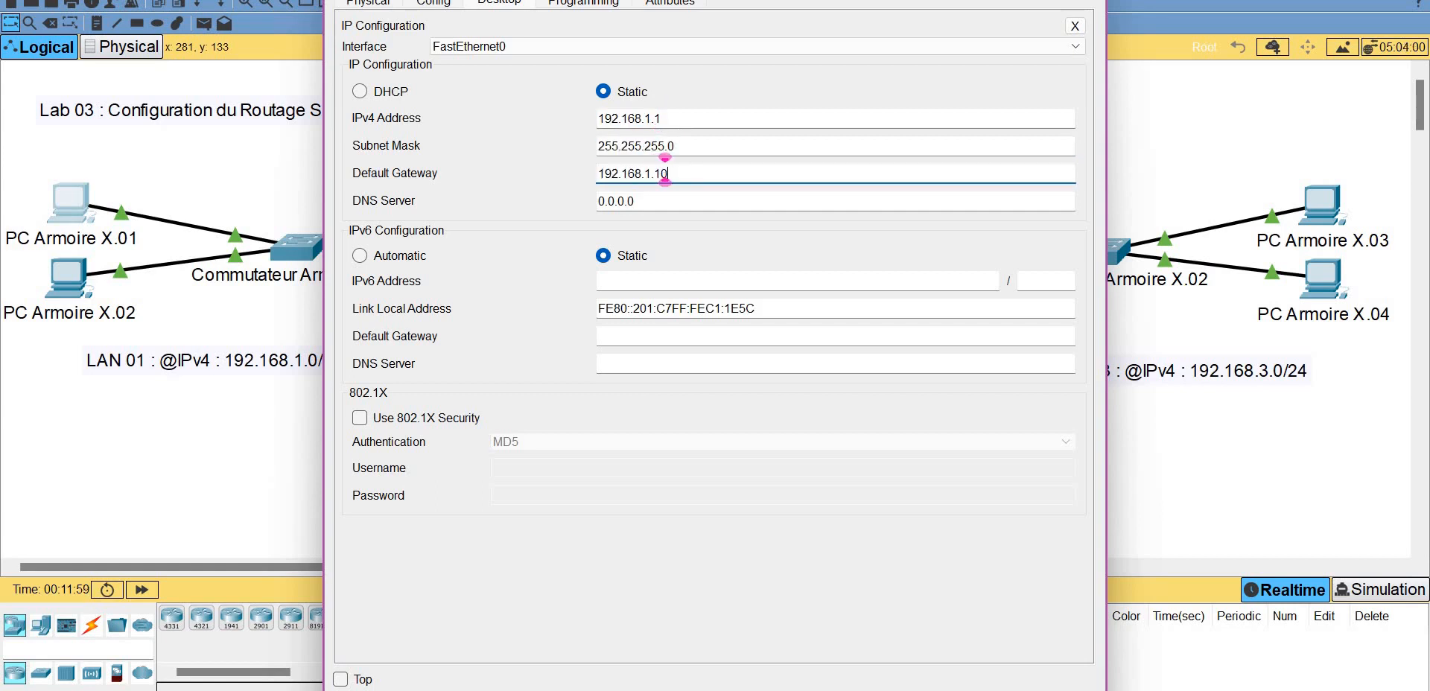
key(Escape)
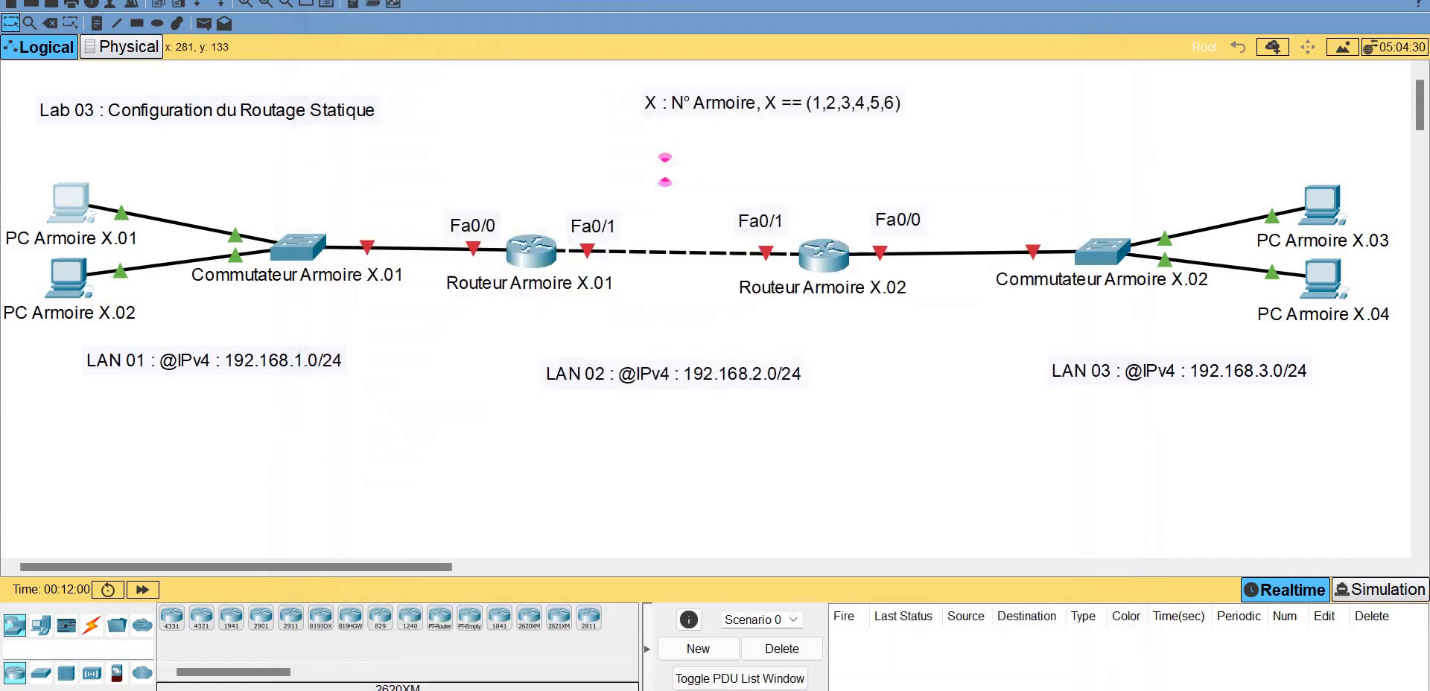
- Configure PC Armoire X.02 with IPv4 address 192.168.1.2, subnet mask 255.255.255.0 and default gateway 192.168.1.10
click(61, 278)
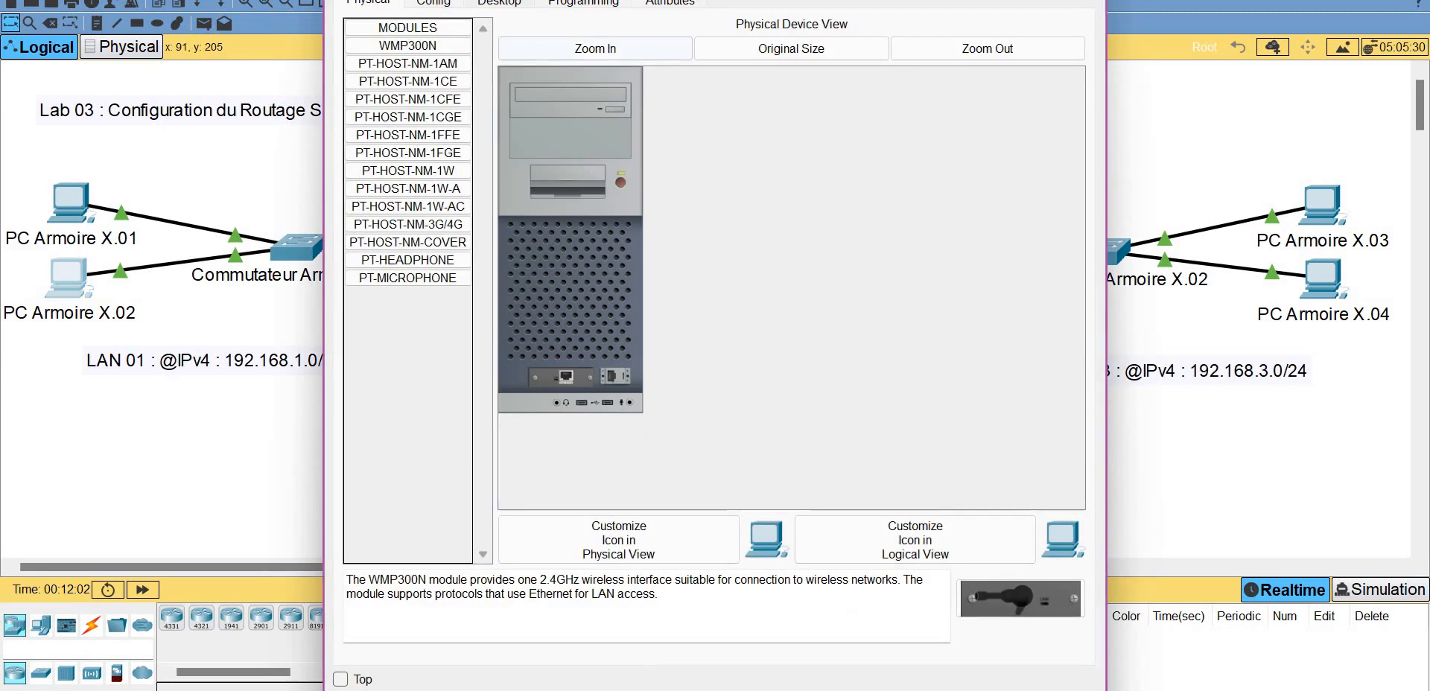
click(499, 3)
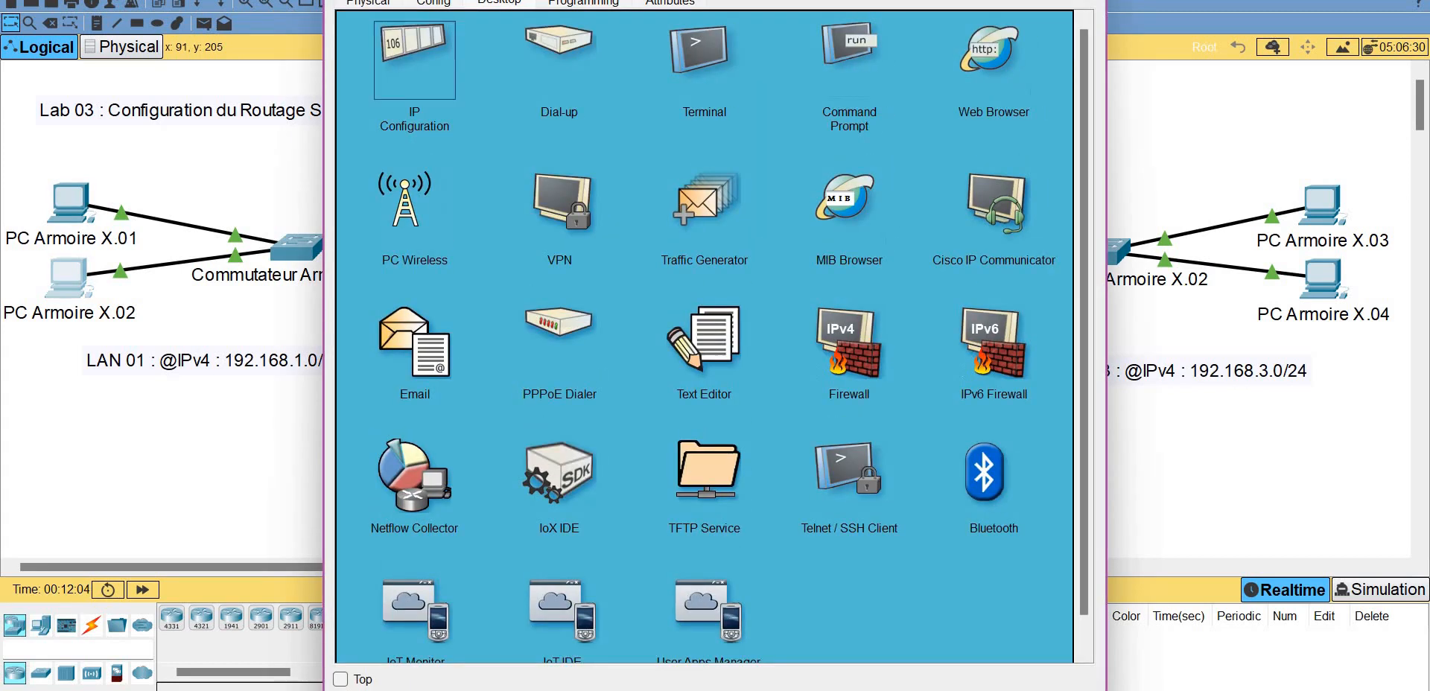
click(414, 71)
text(192.168.1.2)
key(Tab)
key(Tab)
text(192.168.1.10)
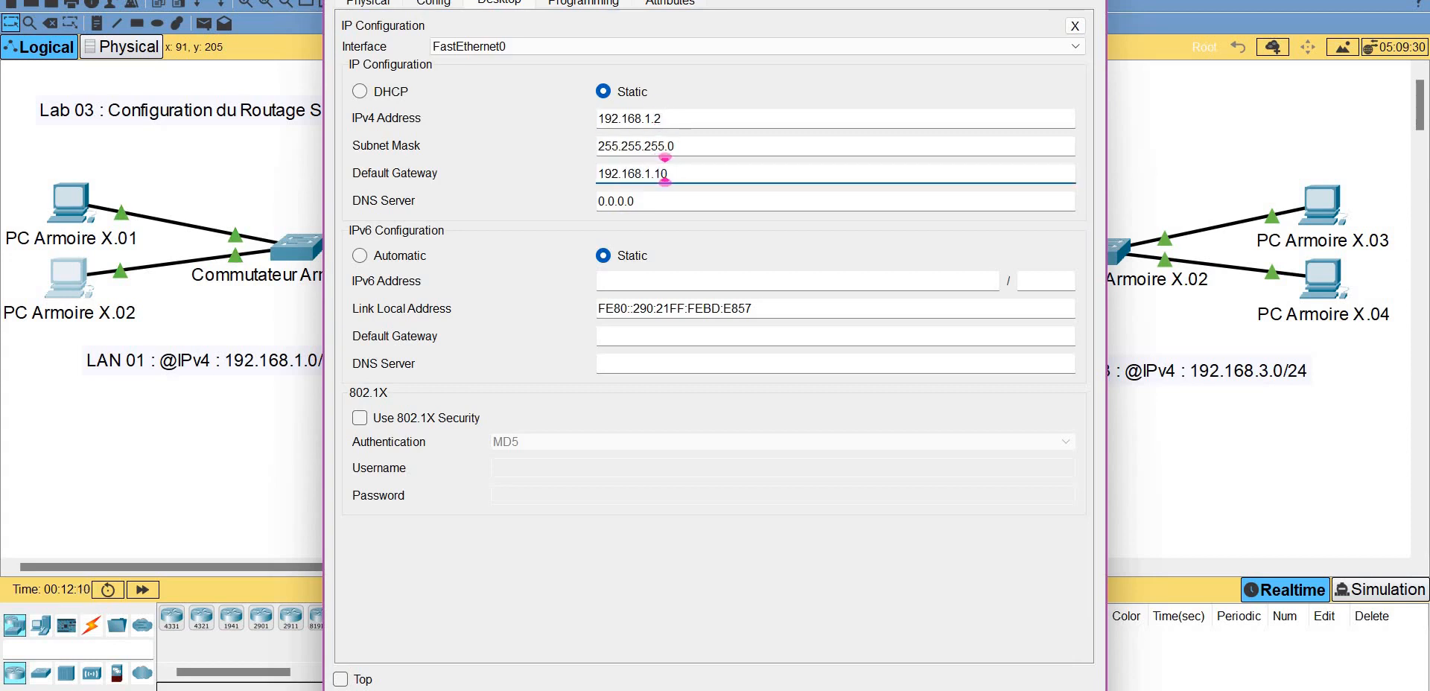
click(1088, 1)
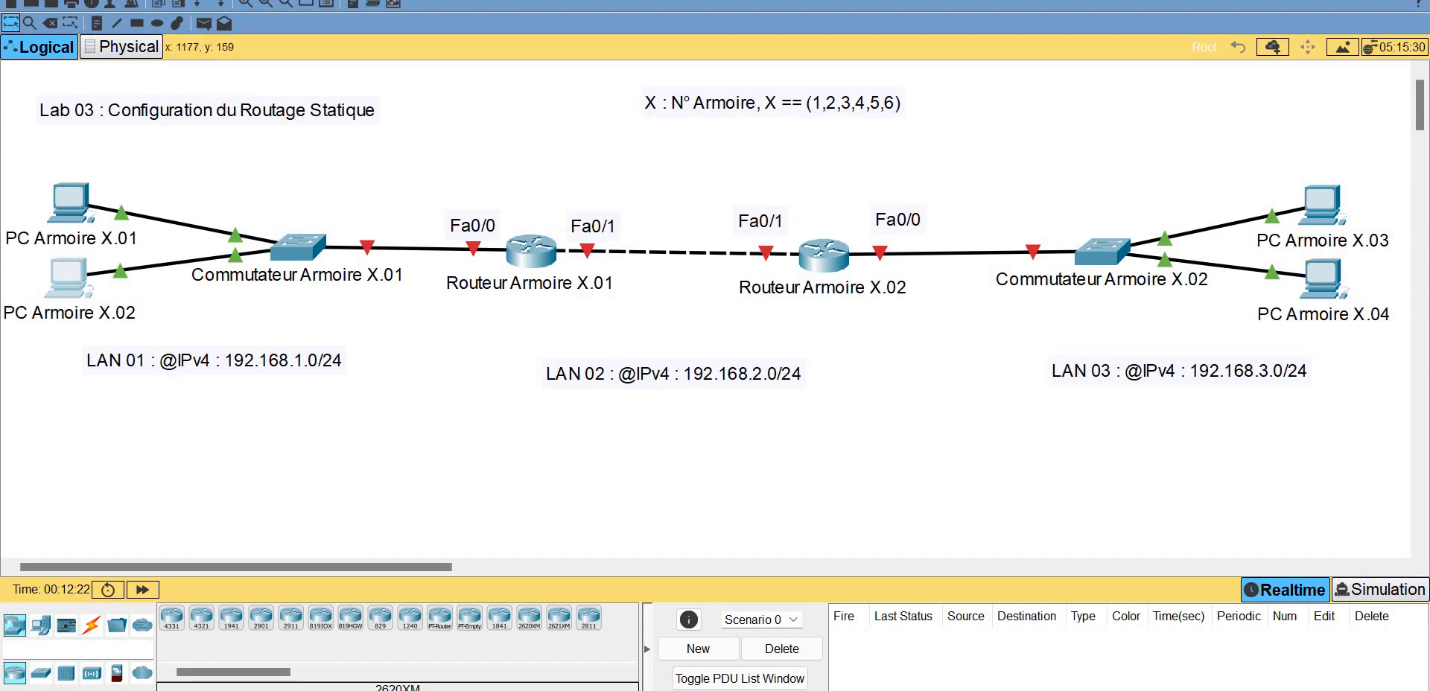
- Set PC Armoire X.03's static IPv4 address to 192.168.3.1 with subnet mask 255.255.255.0
click(1321, 209)
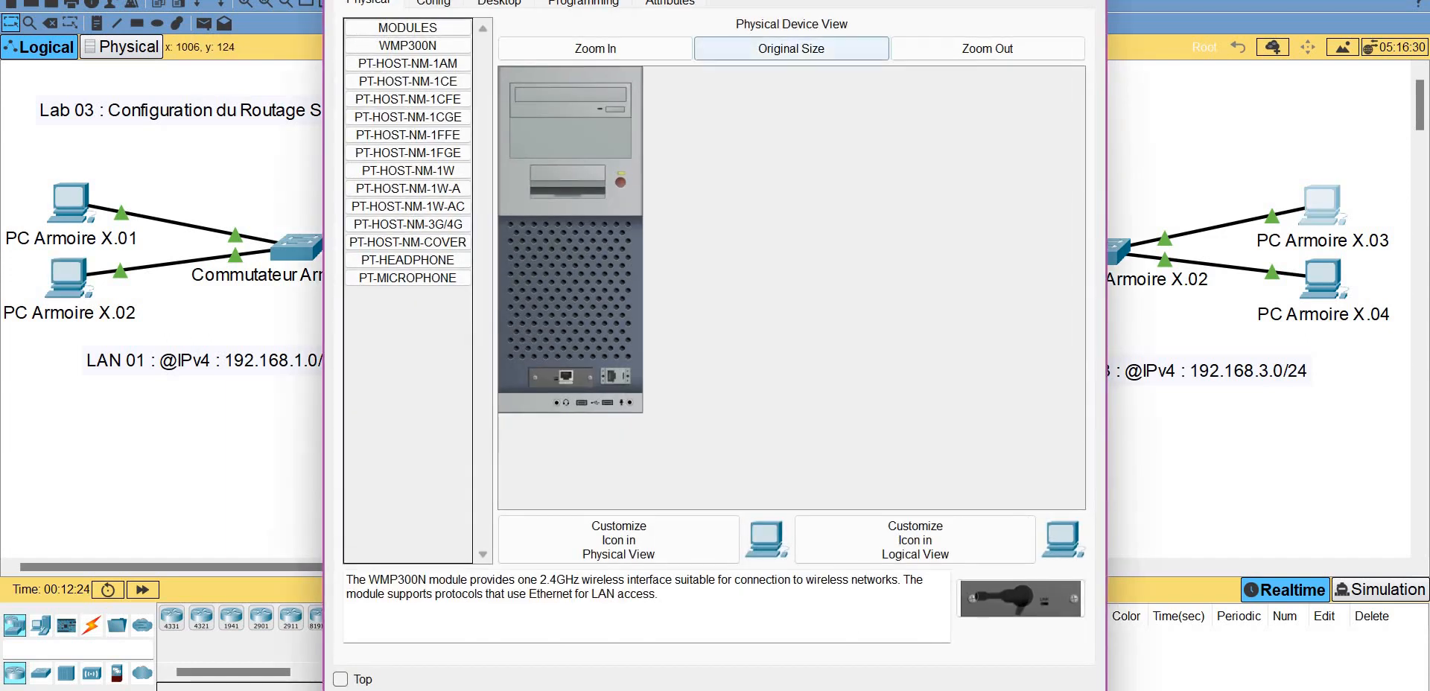
click(499, 3)
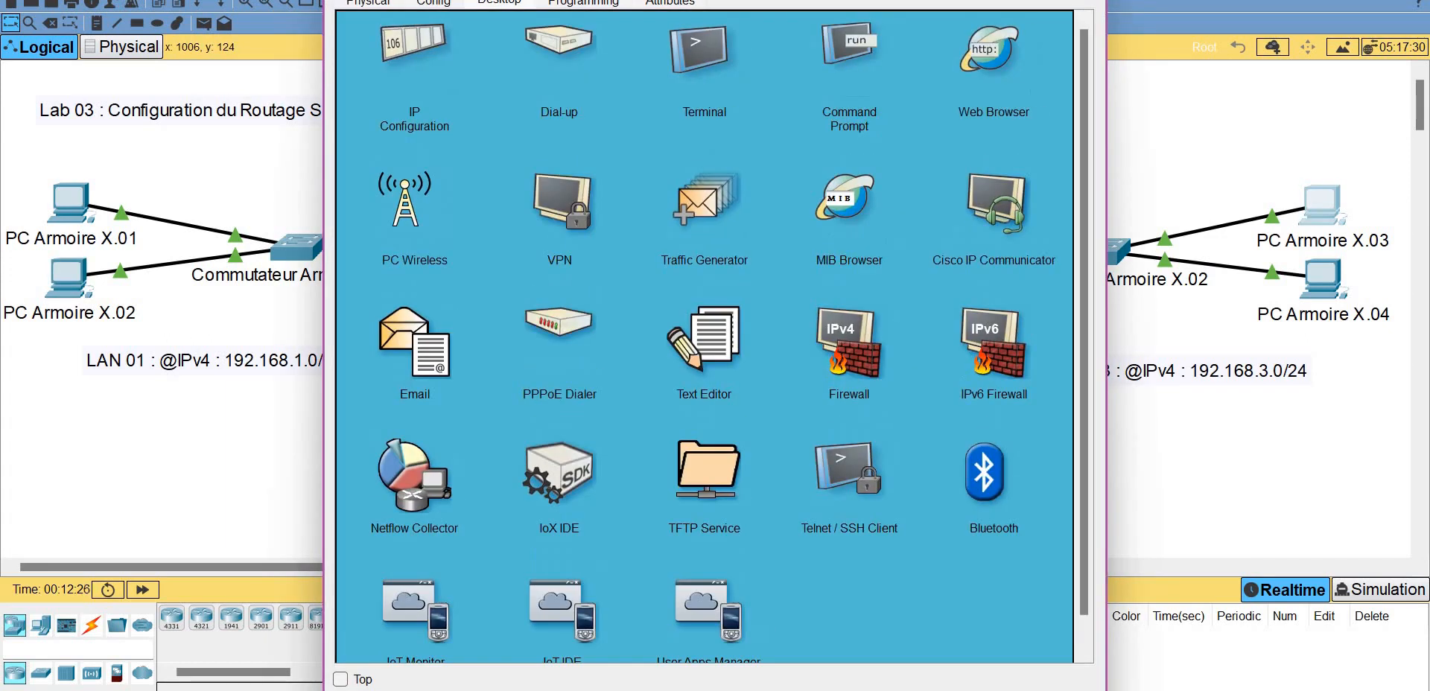
click(414, 52)
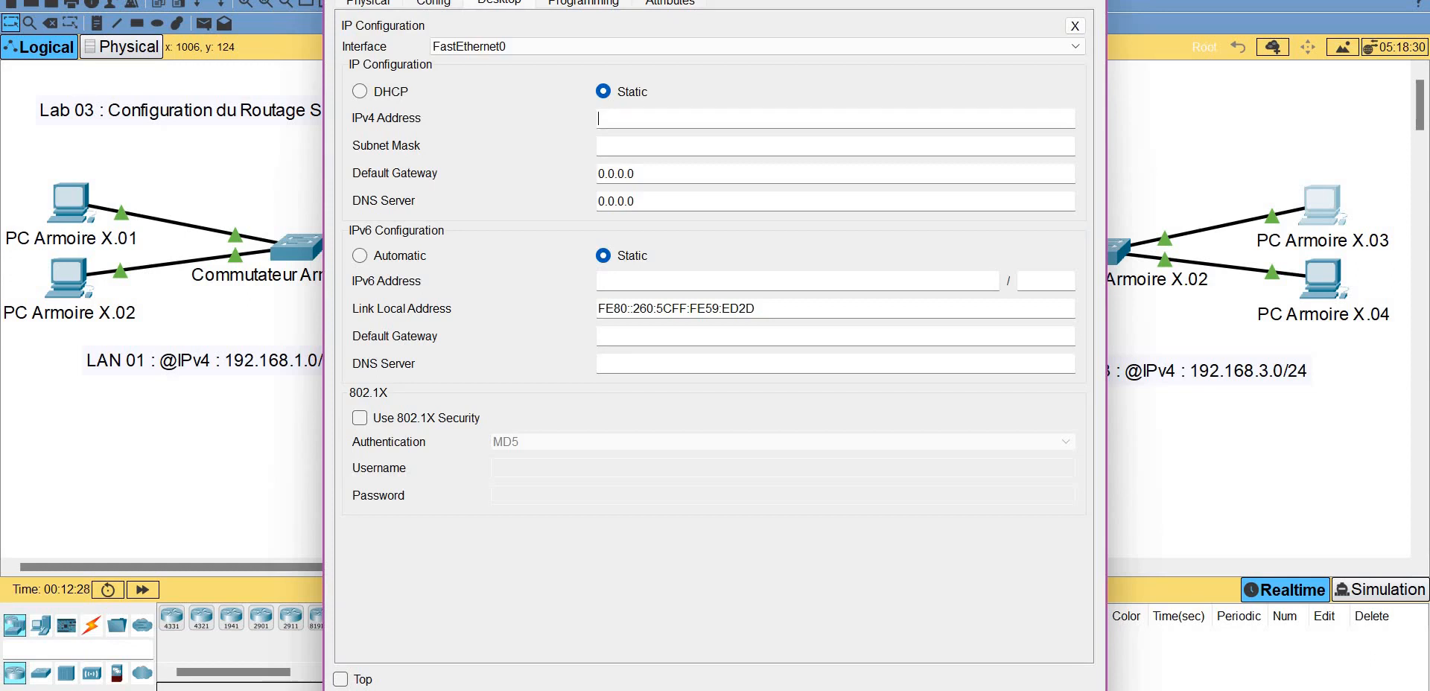
key(ctrl+v)
key(BackSpace)
key(BackSpace)
key(BackSpace)
text(3.1)
key(Tab)
key(Tab)
- Set PC Armoire X.03's default gateway to 192.168.3.10 and close its configuration window
key(ctrl+v)
click(649, 172)
key(BackSpace)
text(3)
click(666, 173)
text(0)
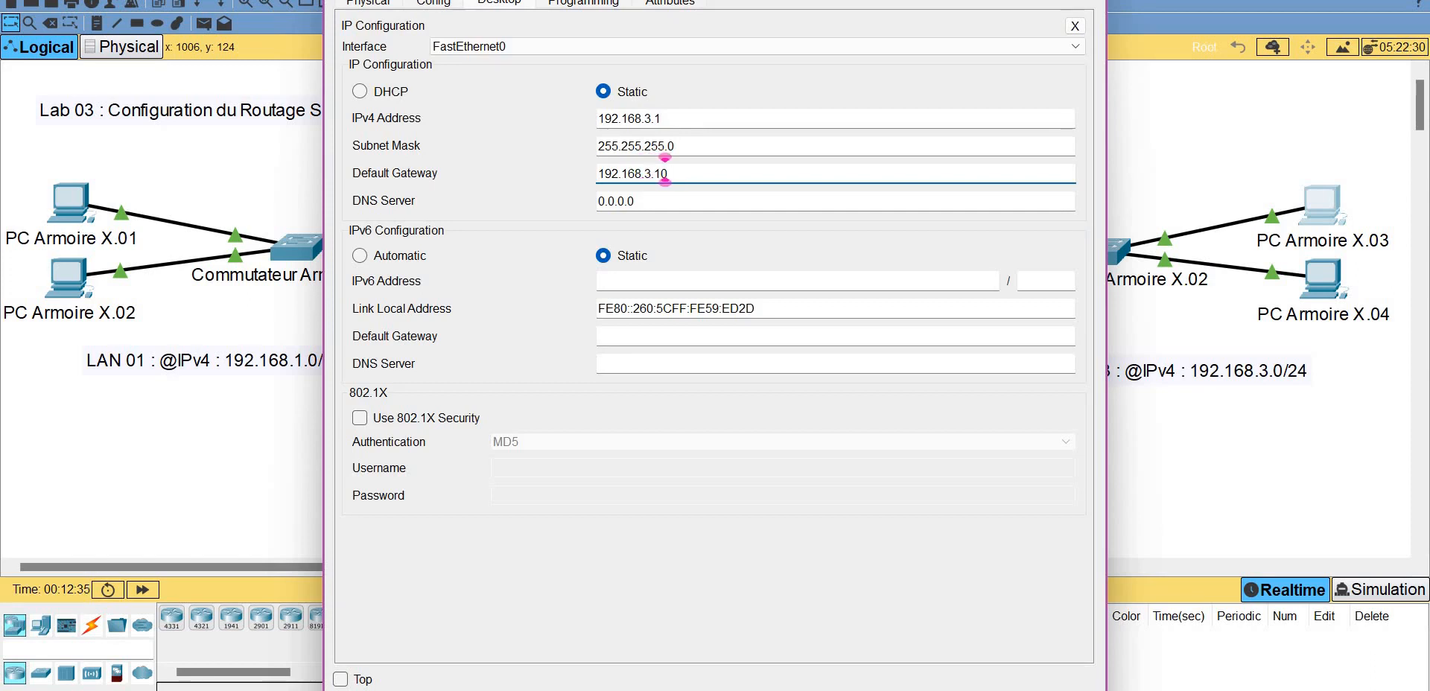
double_click(659, 117)
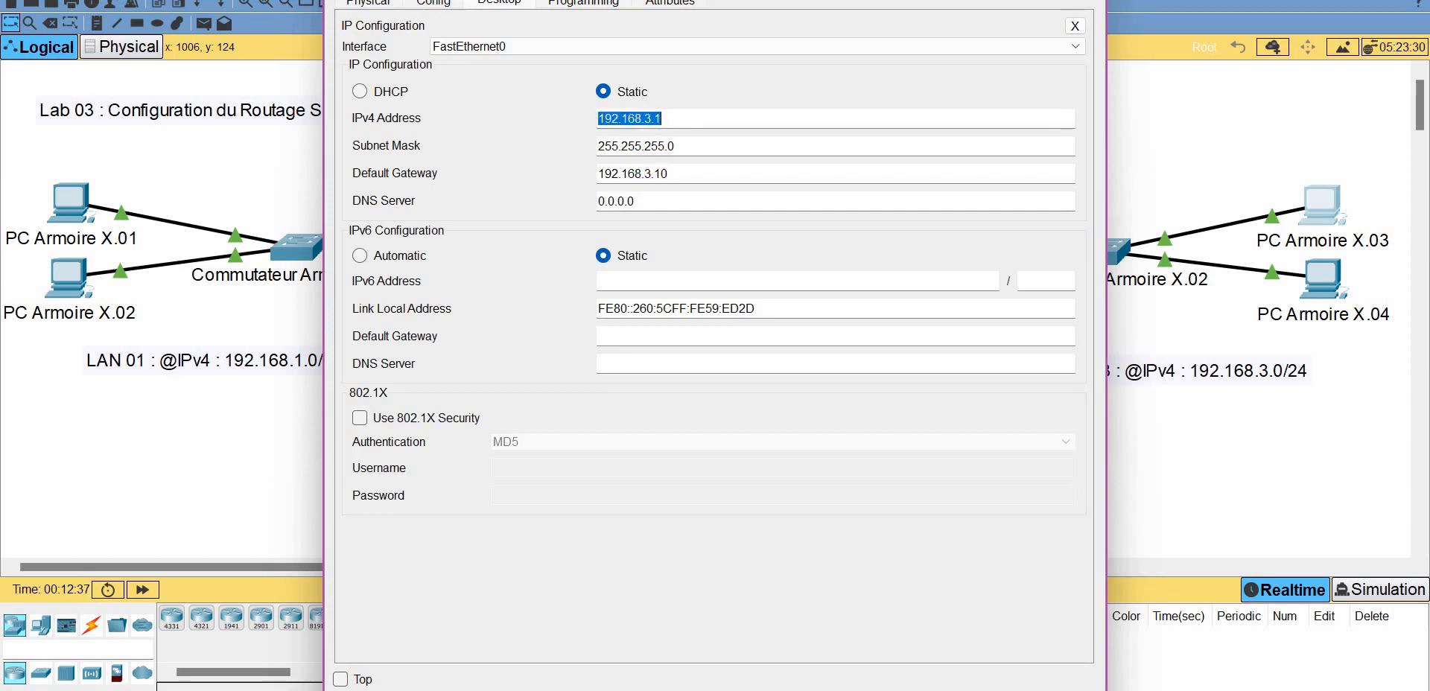
click(1088, 1)
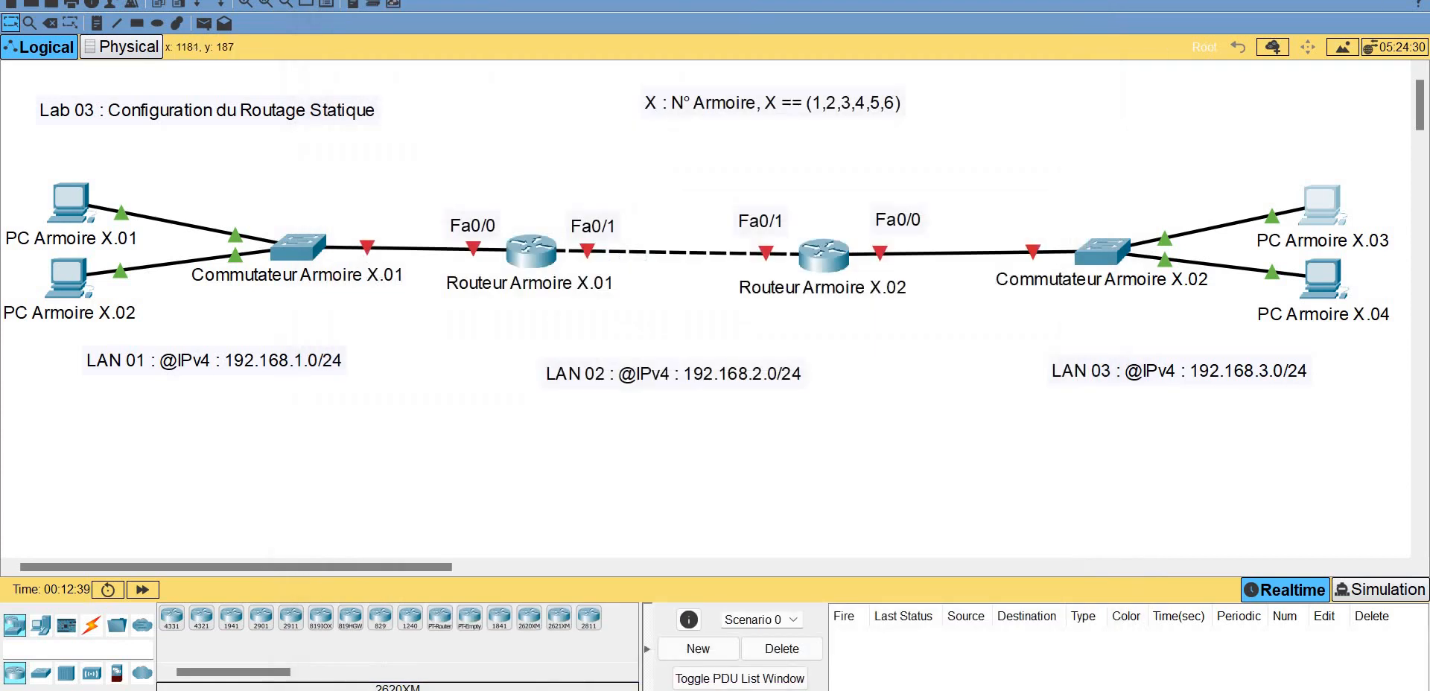
- Configure PC Armoire X.04 with IPv4 address 192.168.3.2, subnet mask 255.255.255.0 and default gateway 192.168.3.10
click(1313, 276)
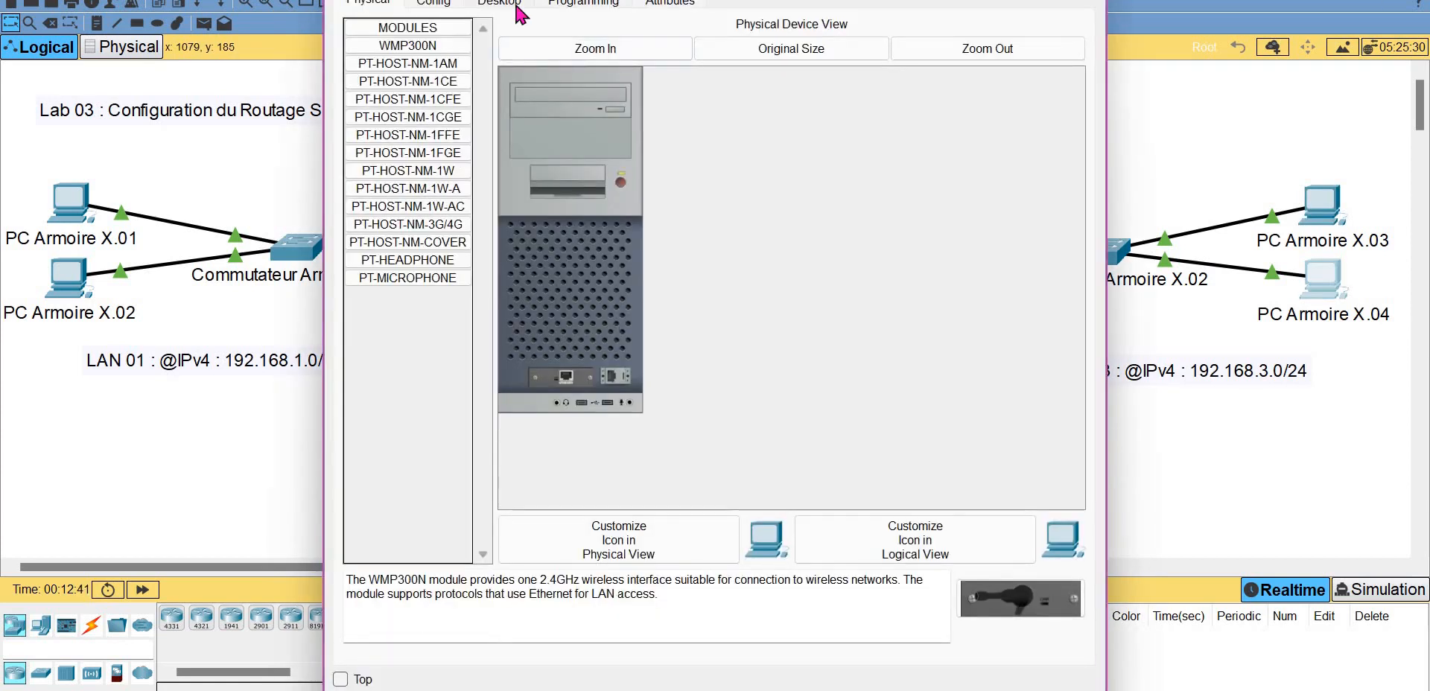
click(519, 7)
click(409, 108)
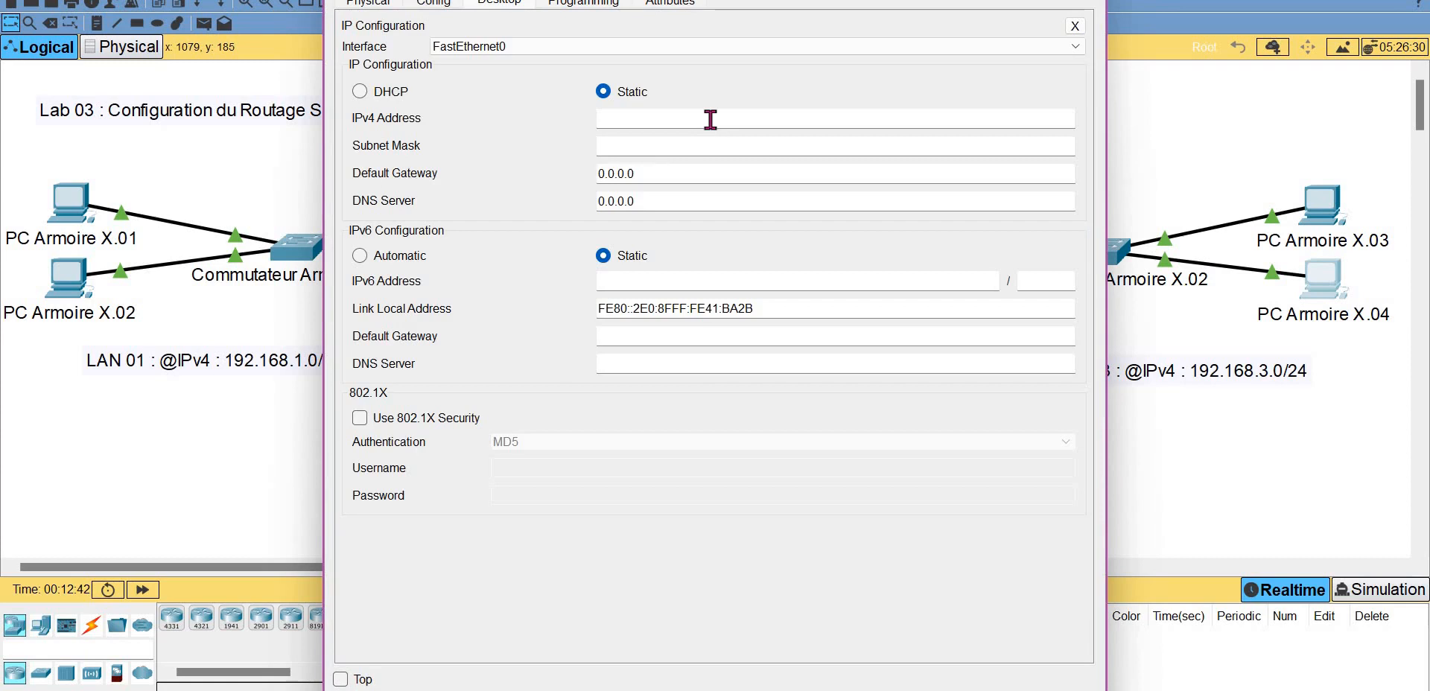
text(192.168.3.2)
key(Tab)
key(Tab)
text(192.168.3.10)
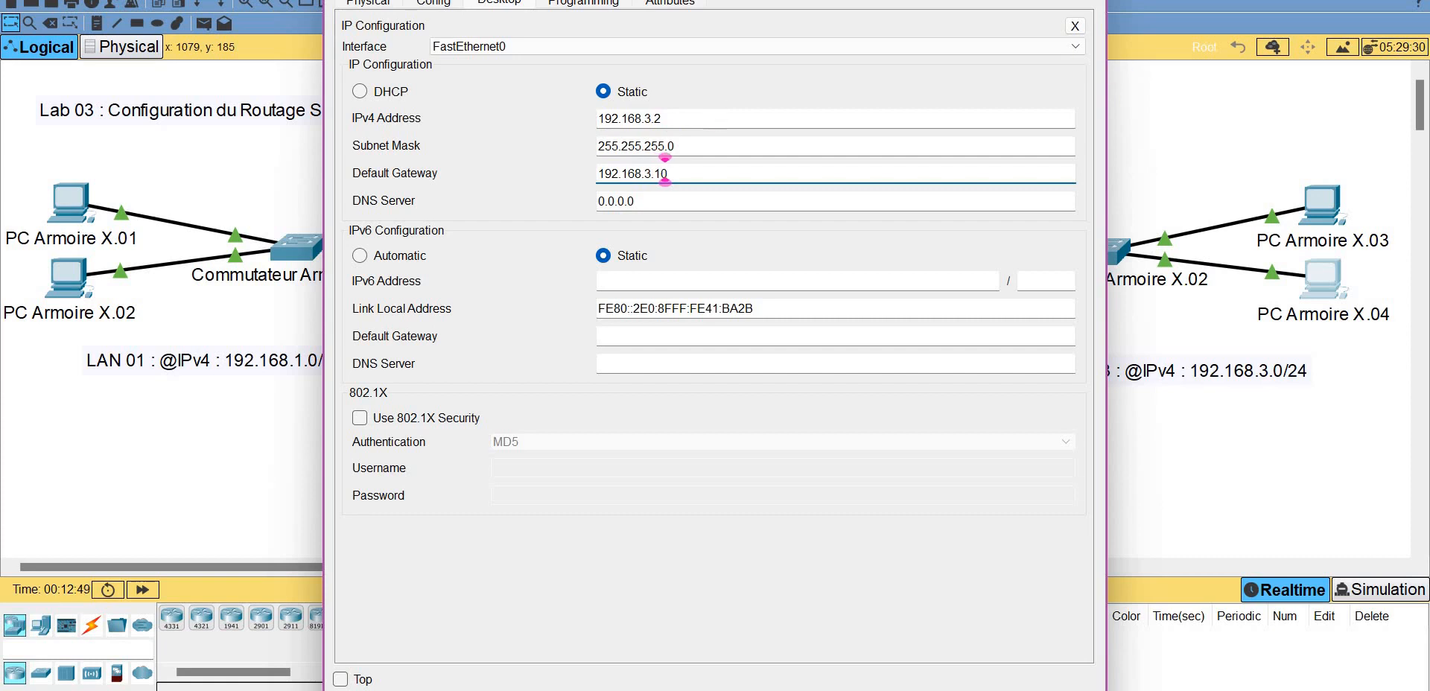
click(1084, 0)
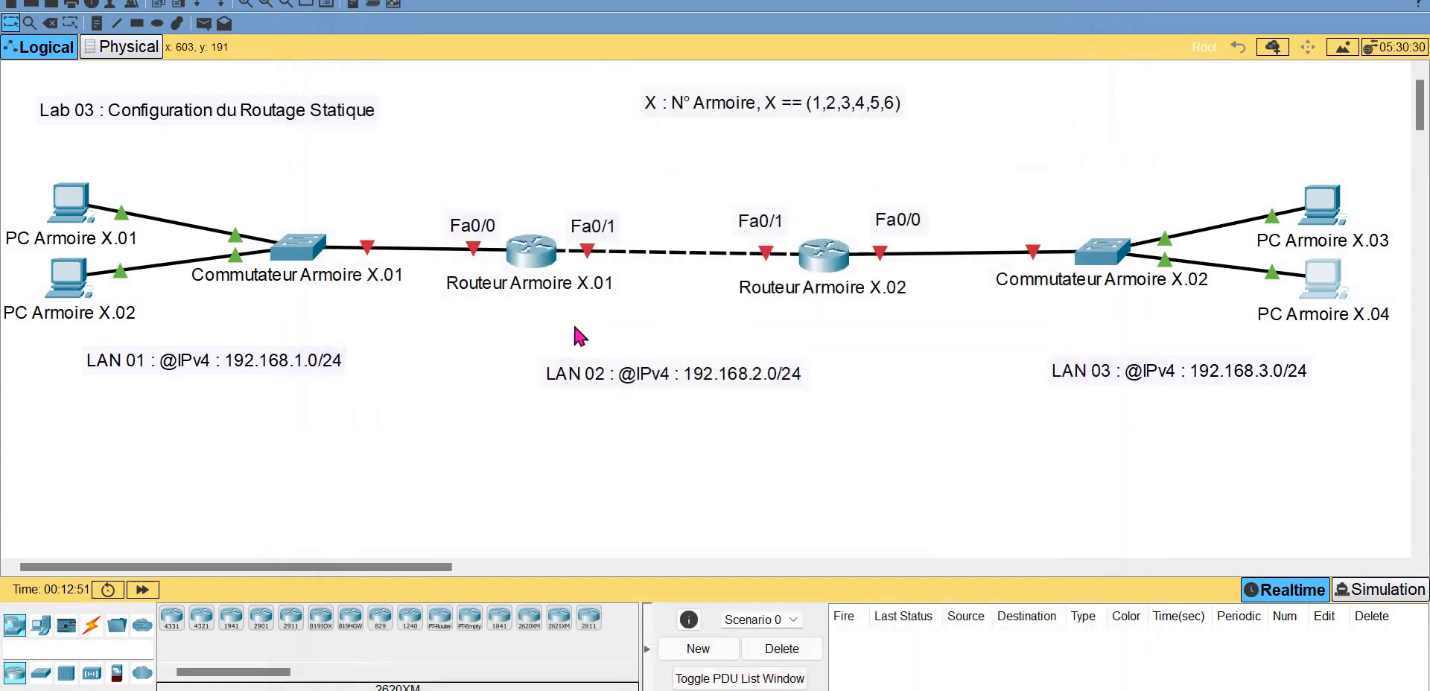
click(436, 392)
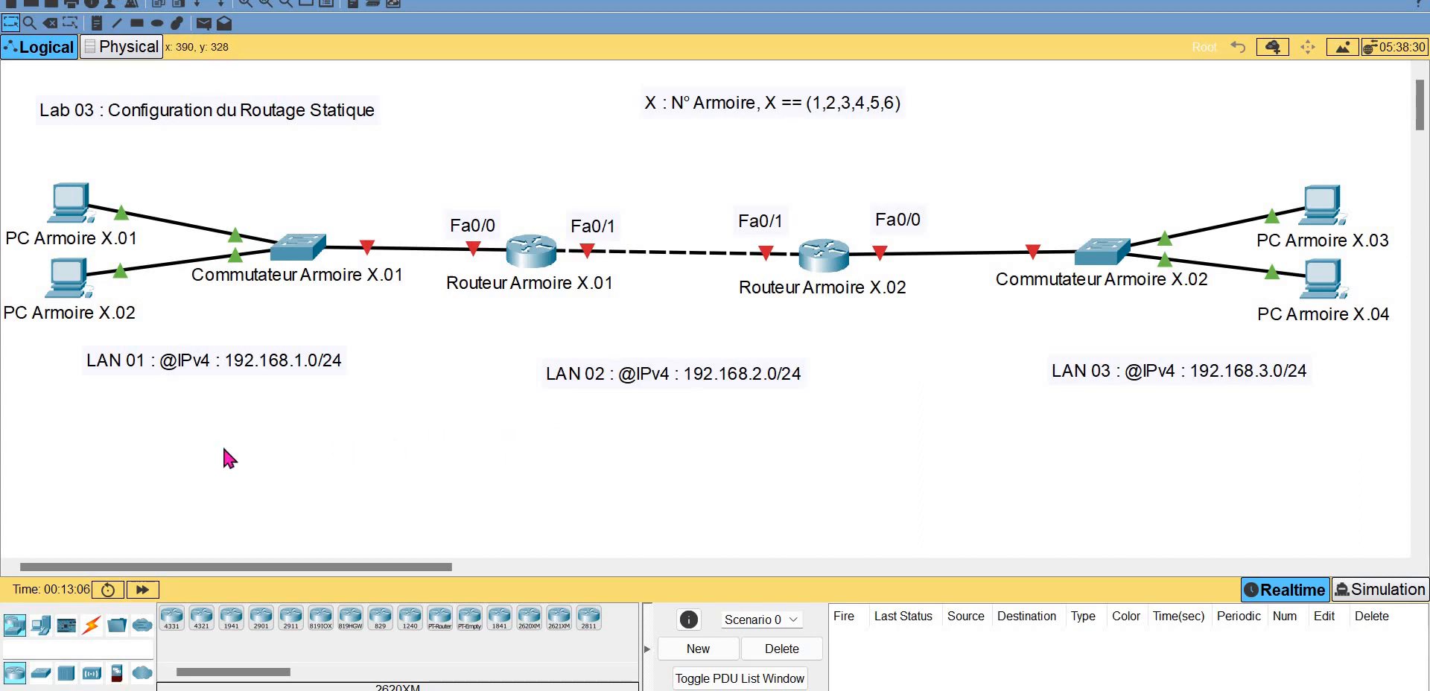
- Connect PC Armoire X.01 to the Console port of Routeur Armoire X.01 with a console cable
click(91, 626)
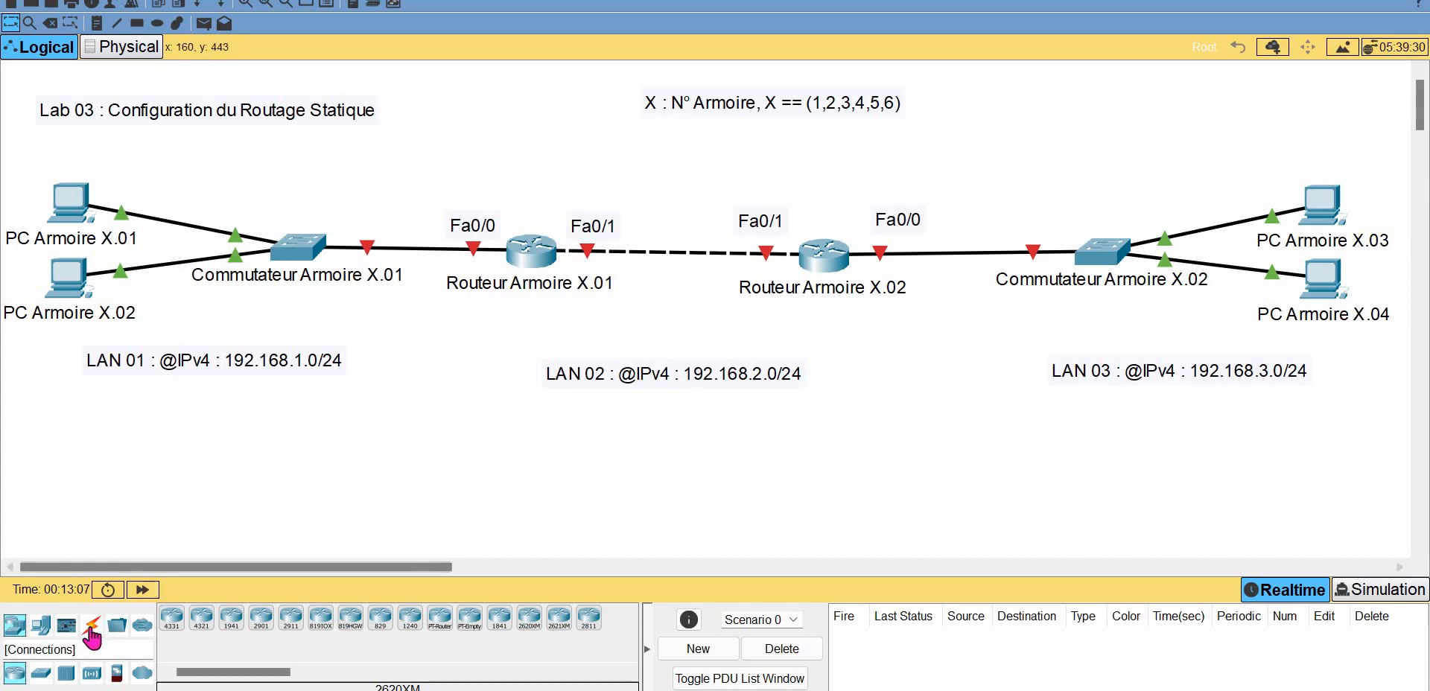
click(201, 618)
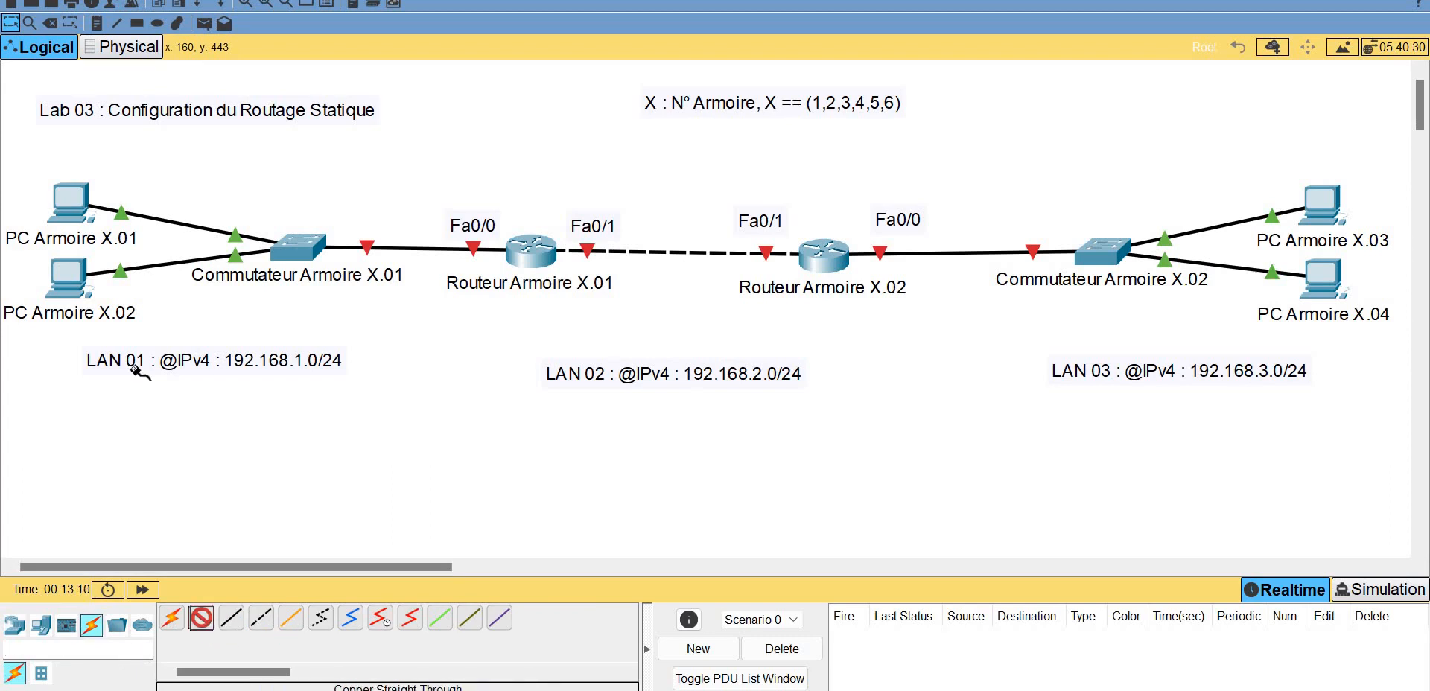
click(79, 200)
click(174, 217)
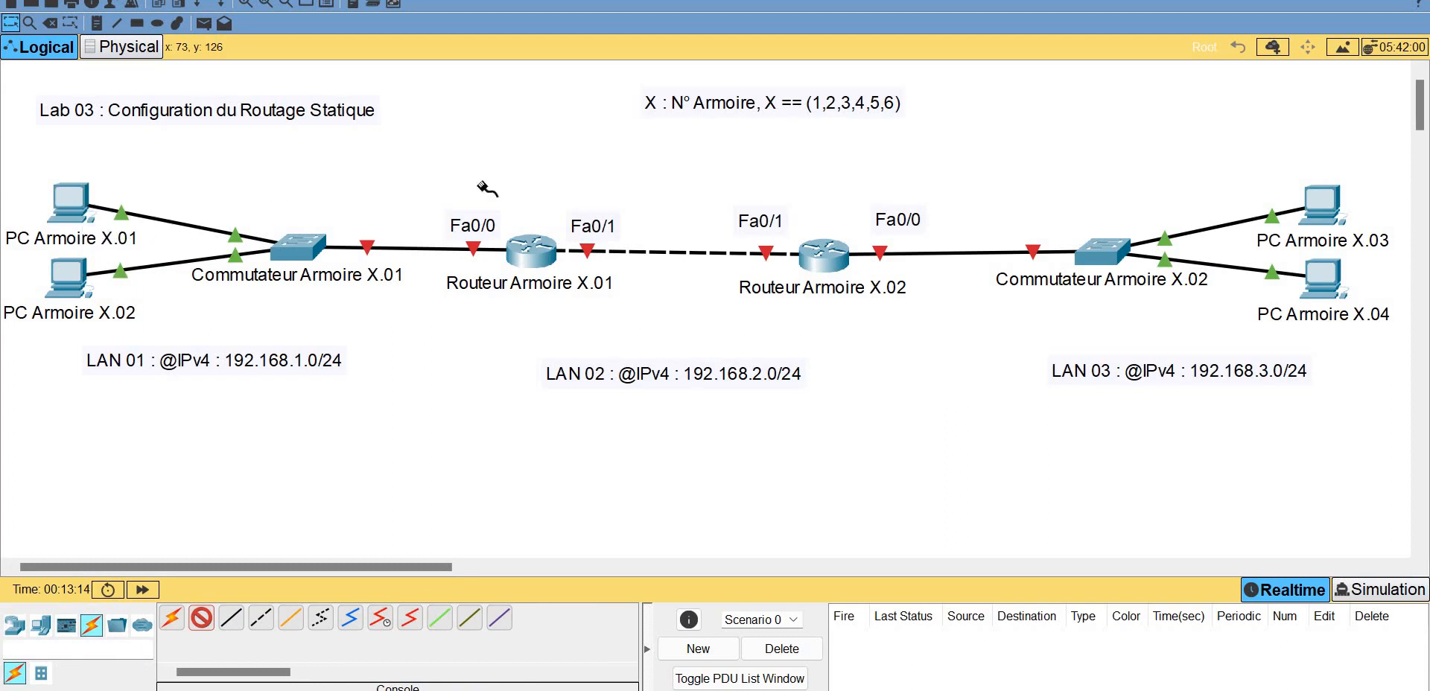
click(530, 251)
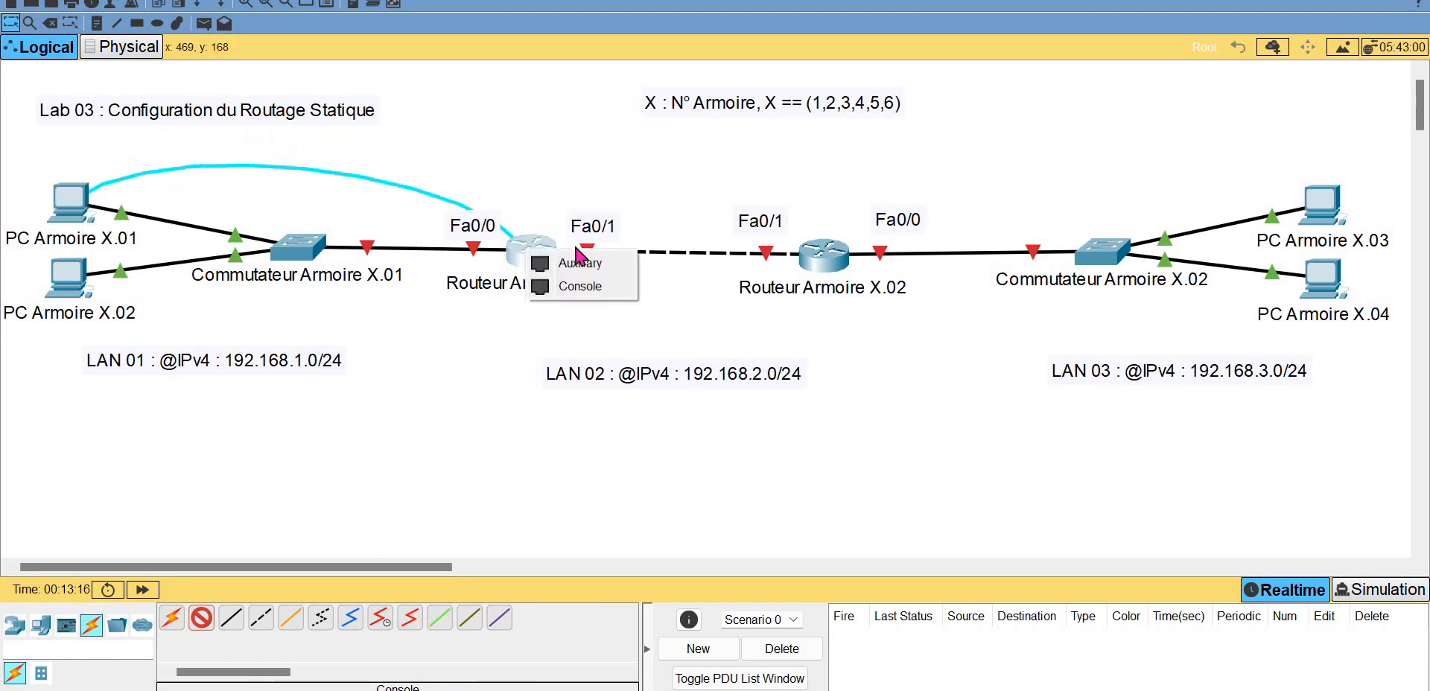
click(581, 286)
- Open a terminal session on PC Armoire X.01 with the default port settings and maximize its window
click(89, 207)
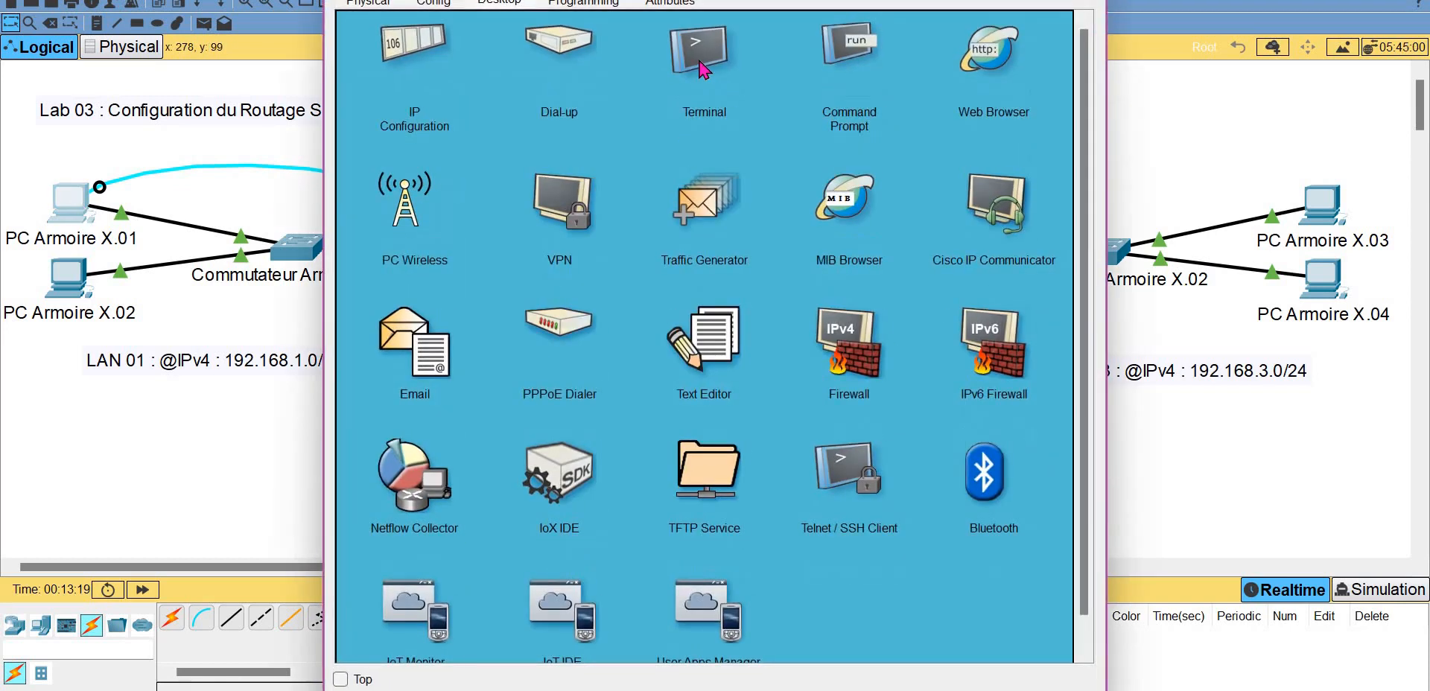
click(702, 69)
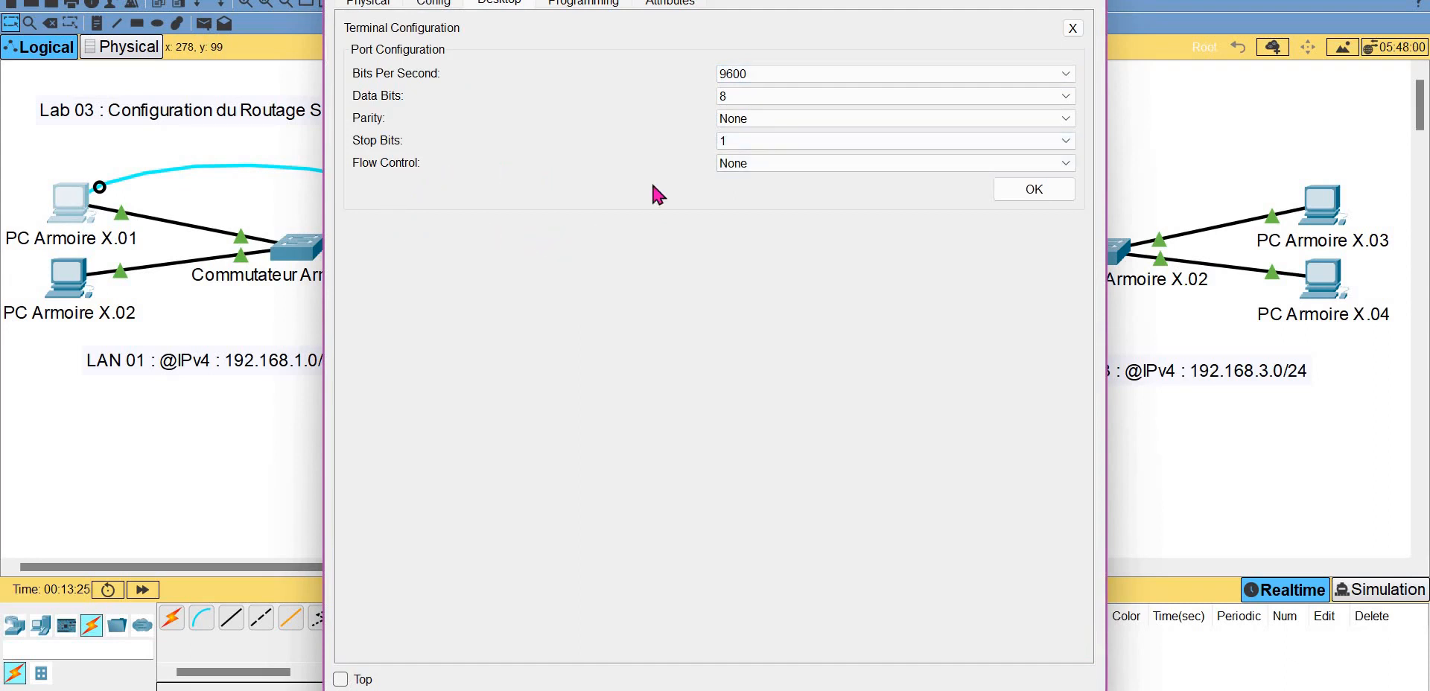
click(1003, 192)
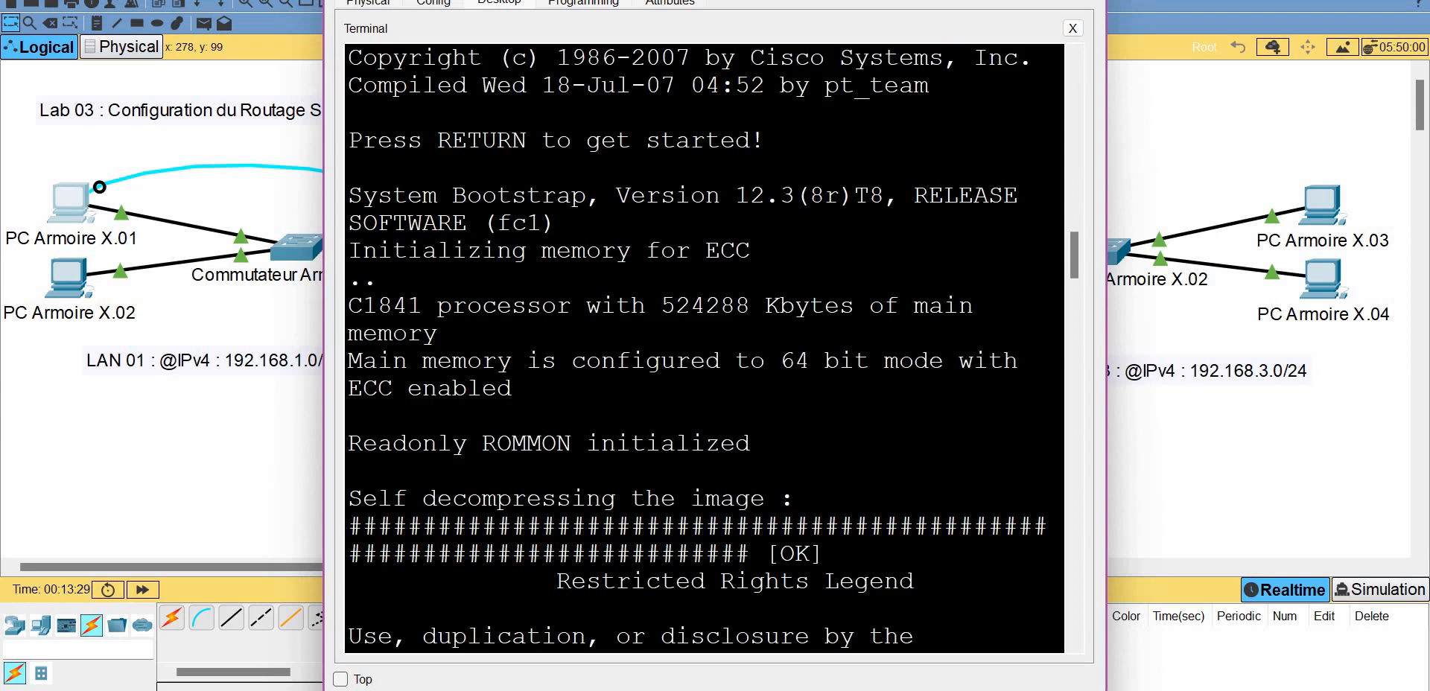
click(1043, 0)
- Decline the router's initial configuration dialog with "no" and bring up the command prompt
key(Return)
key(Return)
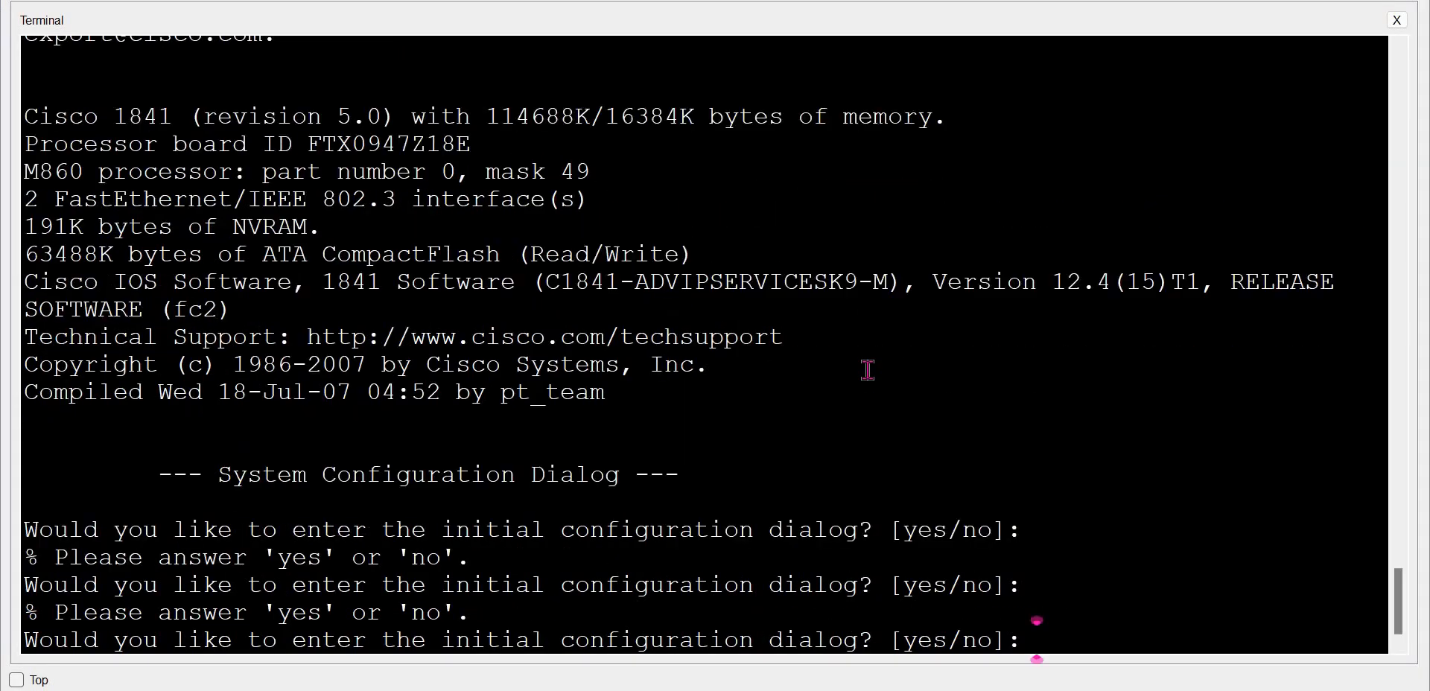
text(no)
key(Return)
key(Return)
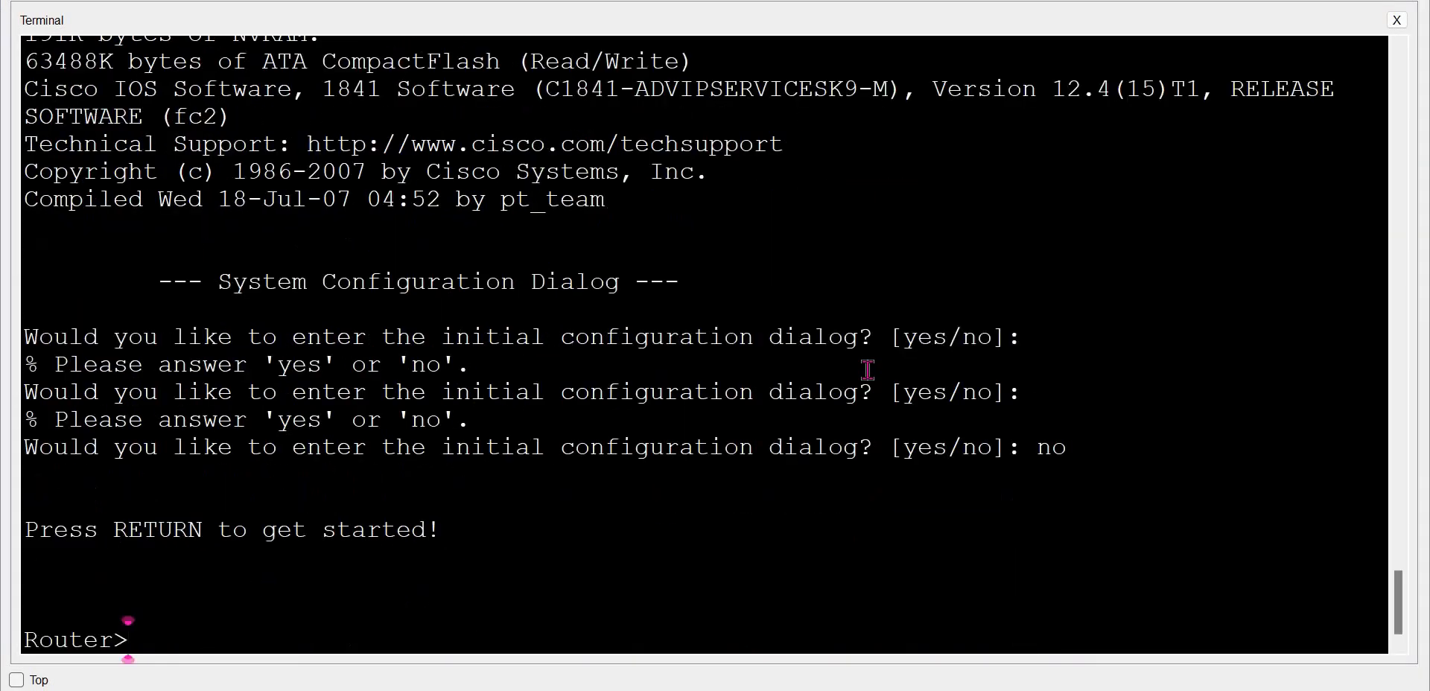
- Enter privileged mode with enable and global configuration mode with configure terminal on the router
text(en)
key(Tab)
key(Return)
text(co)
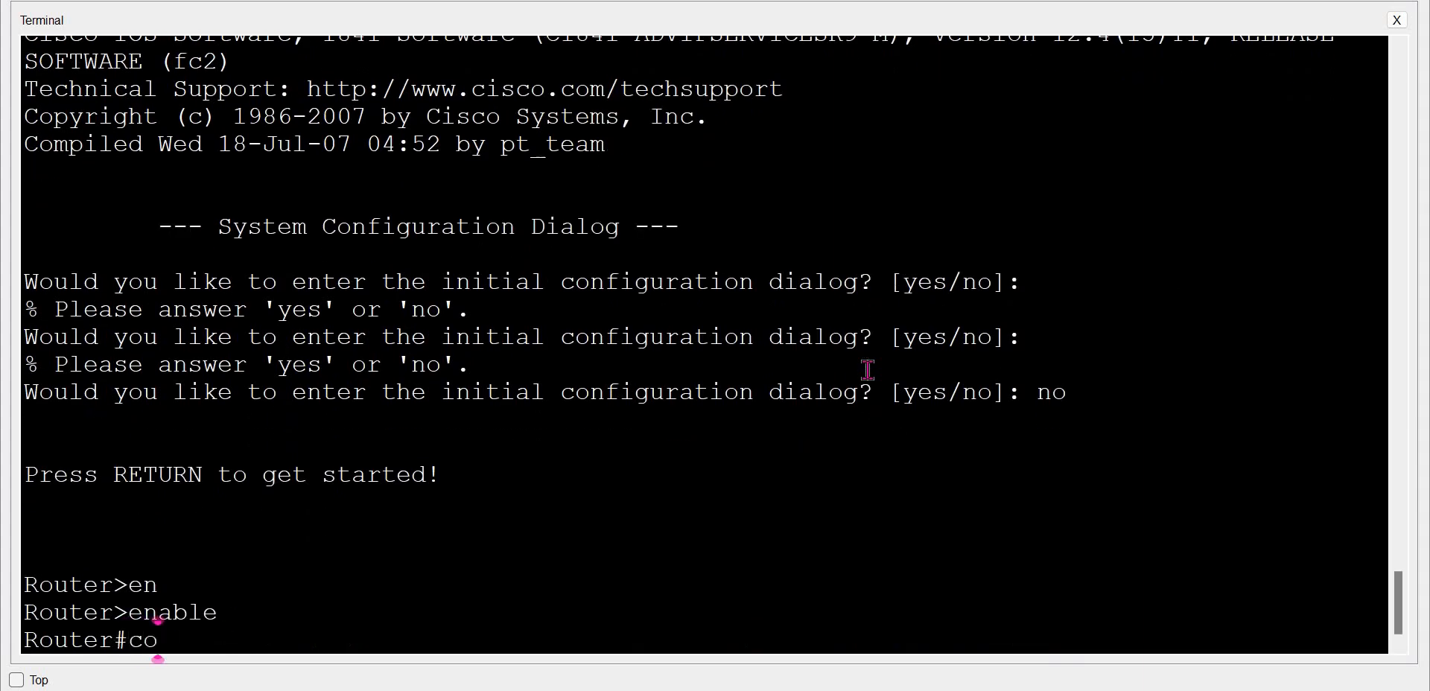
text(nfigure)
key(Tab)
text(t)
key(Tab)
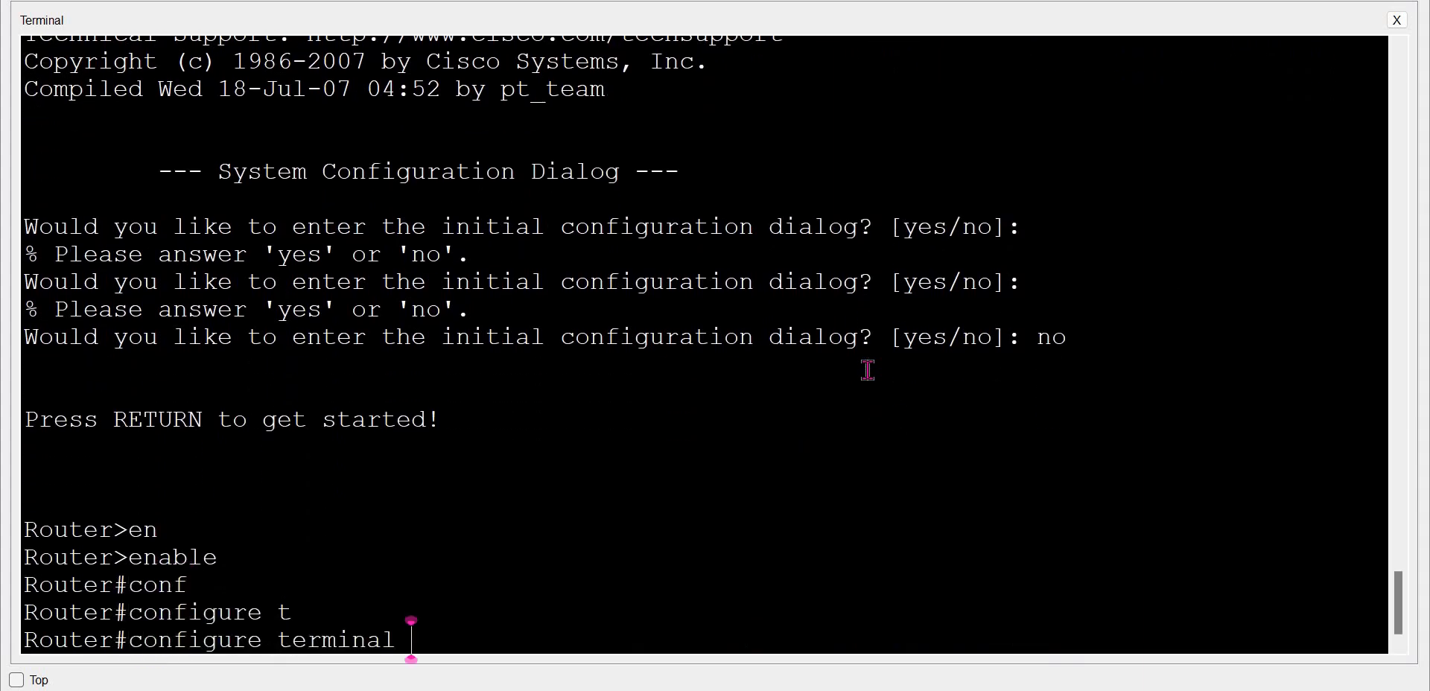
key(Return)
- Enter interface configuration mode for fastEthernet 0/0 on Routeur Armoire X.01
text(interface)
key(Tab)
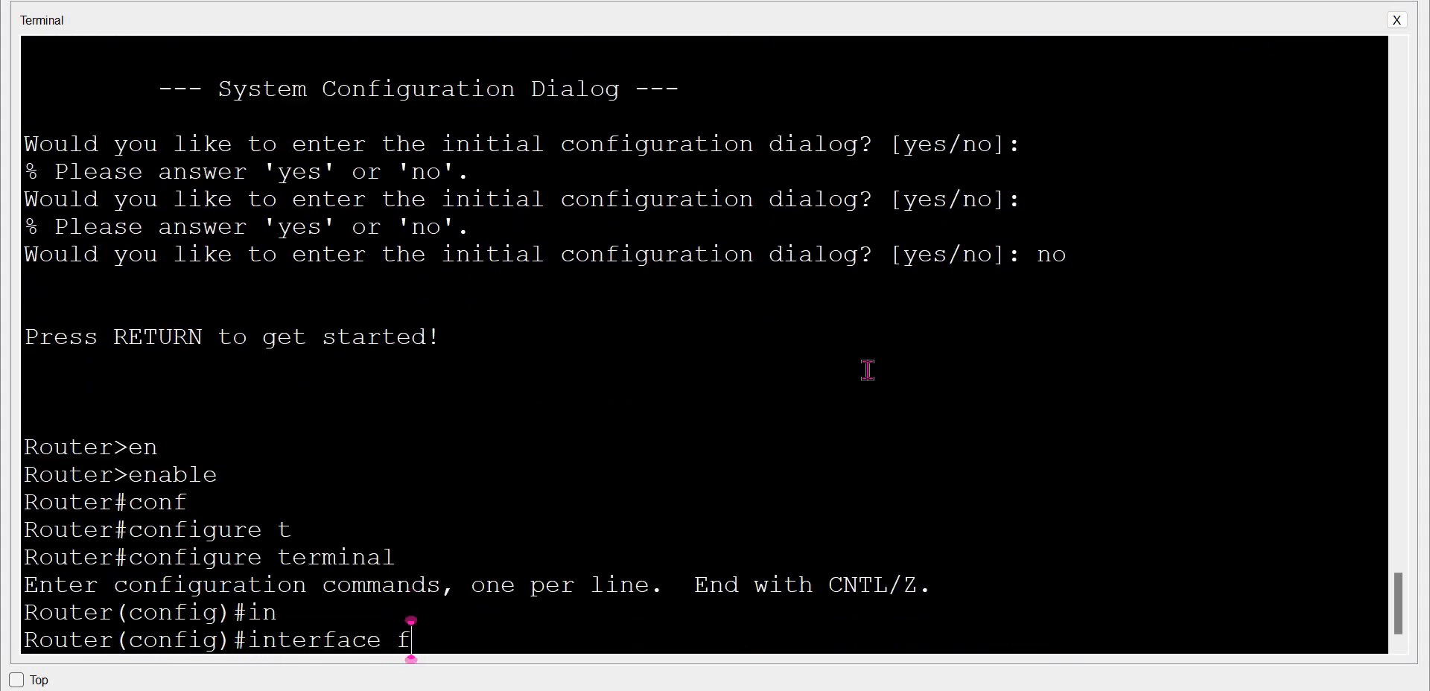
text(f)
key(Tab)
text(0/0)
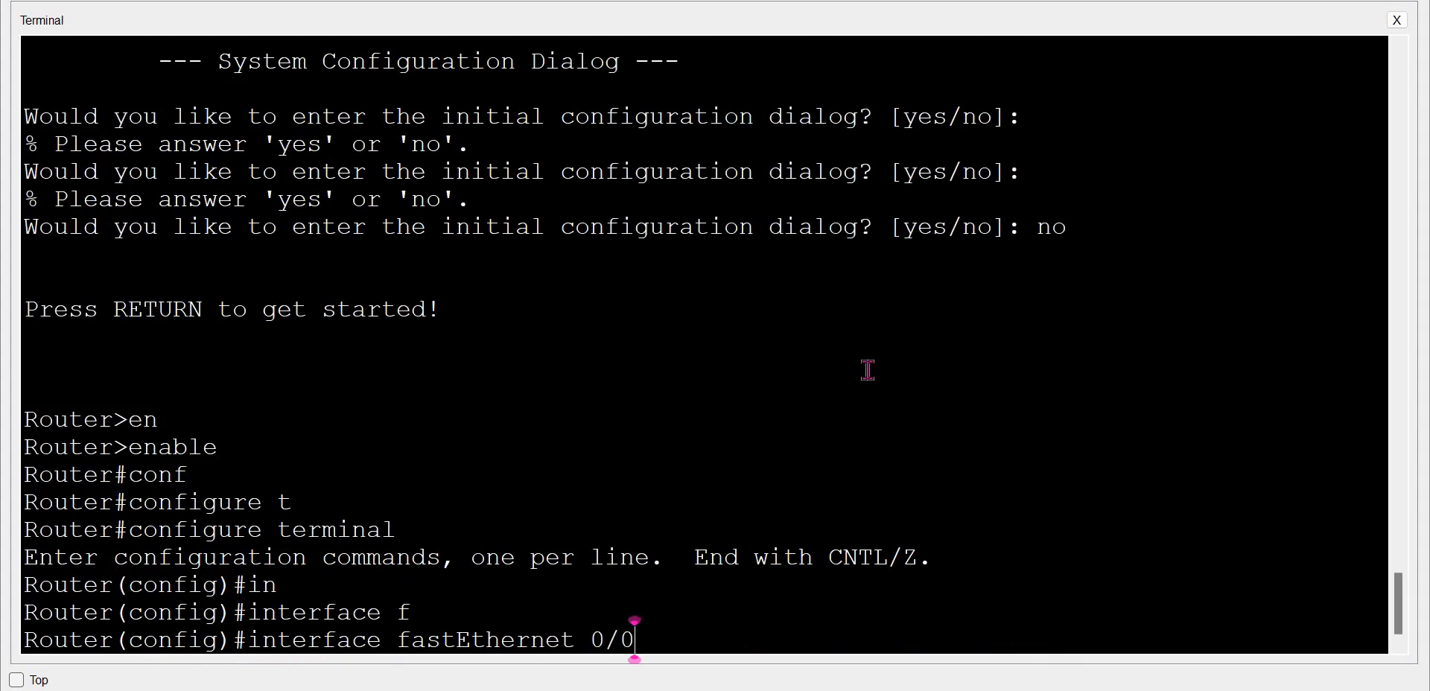
text(Y)
key(Return)
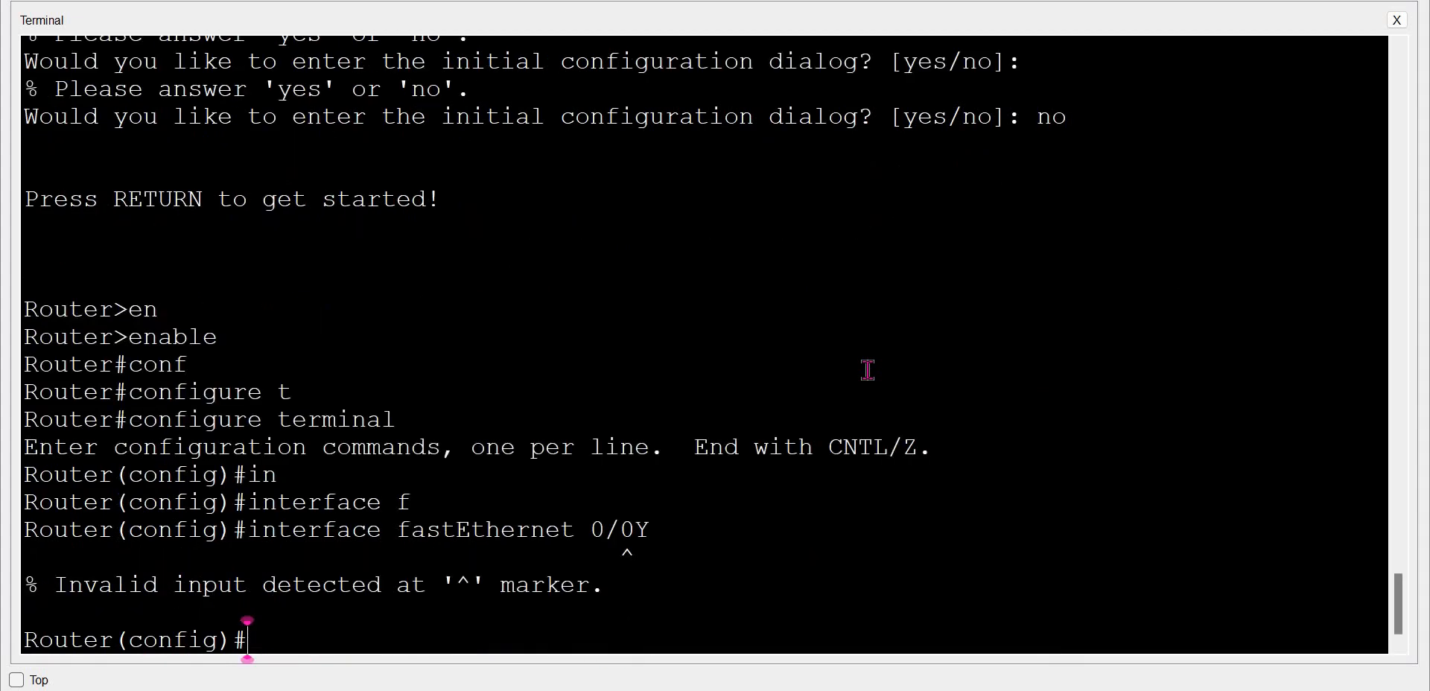
key(Up)
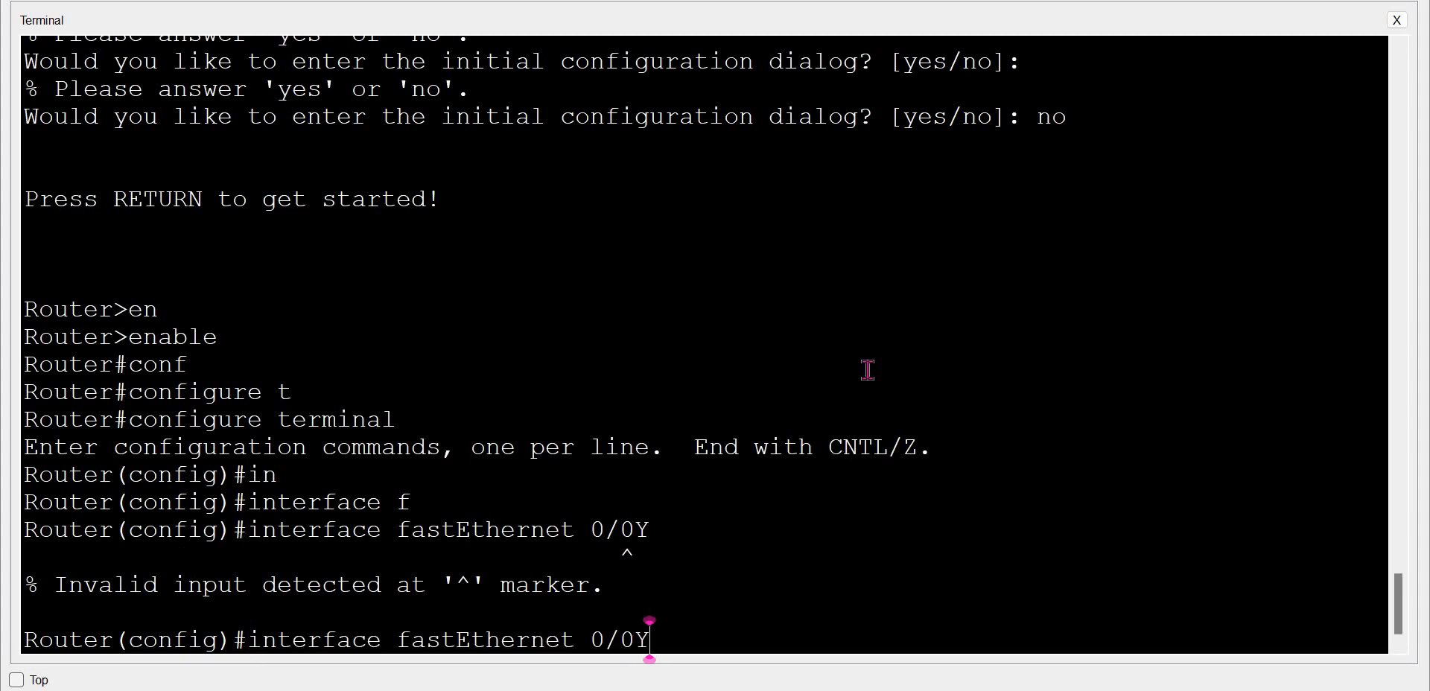
key(BackSpace)
key(BackSpace)
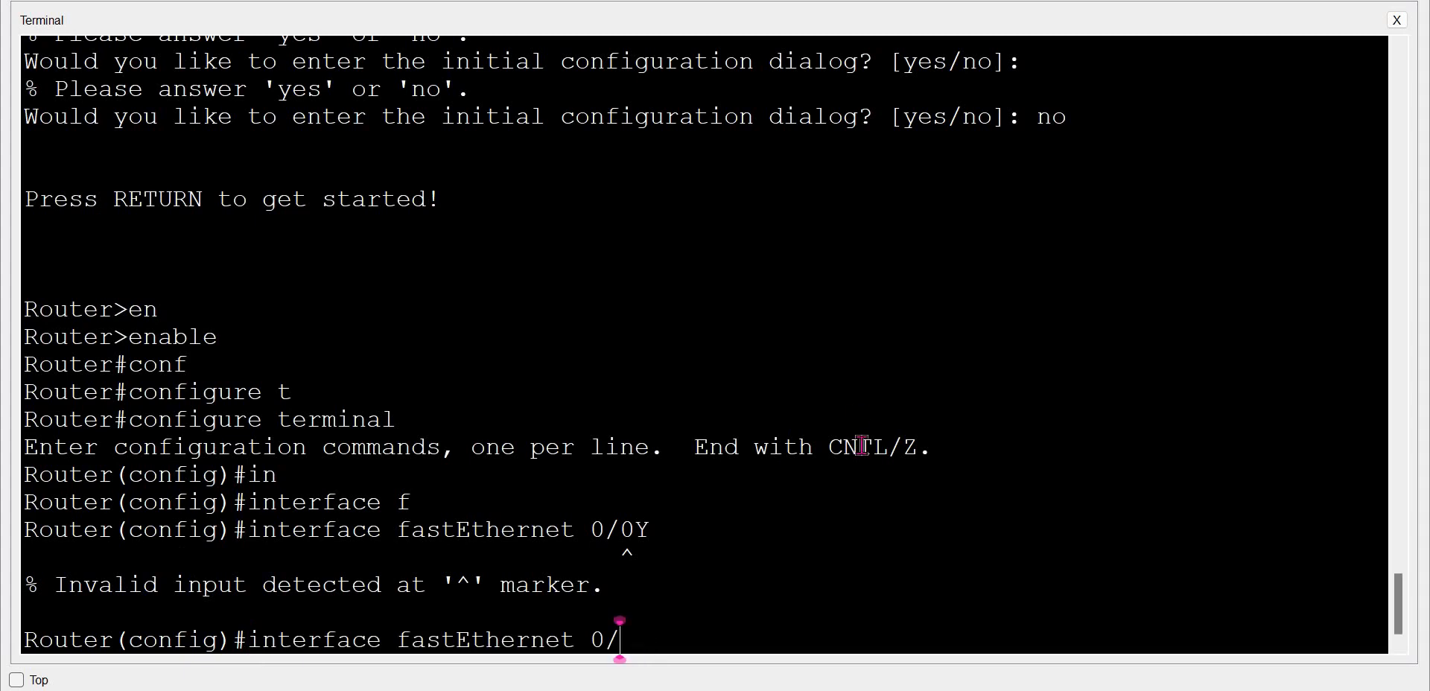
text(0)
key(Return)
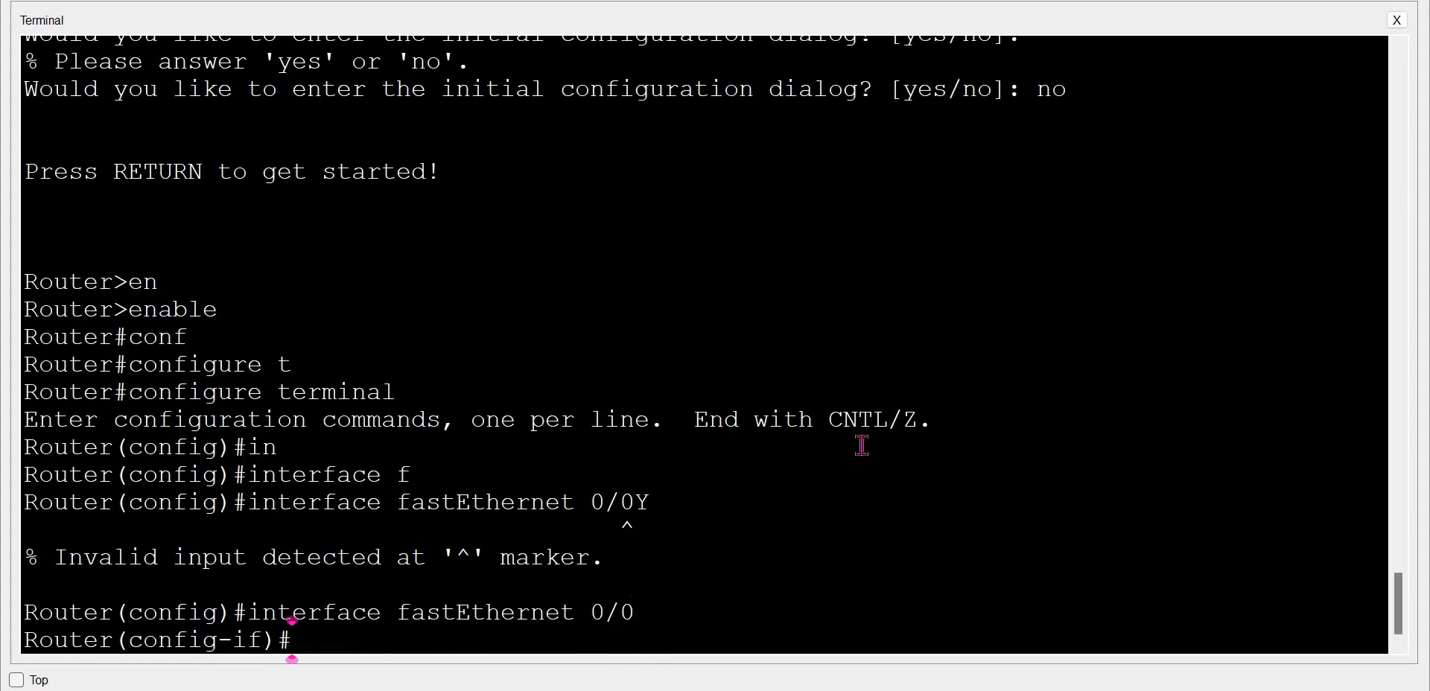
- Assign the IP address 192.168.1.10 with mask 255.255.255.0 to interface fastEthernet 0/0
text(ip ad)
key(Tab)
text(192.1)
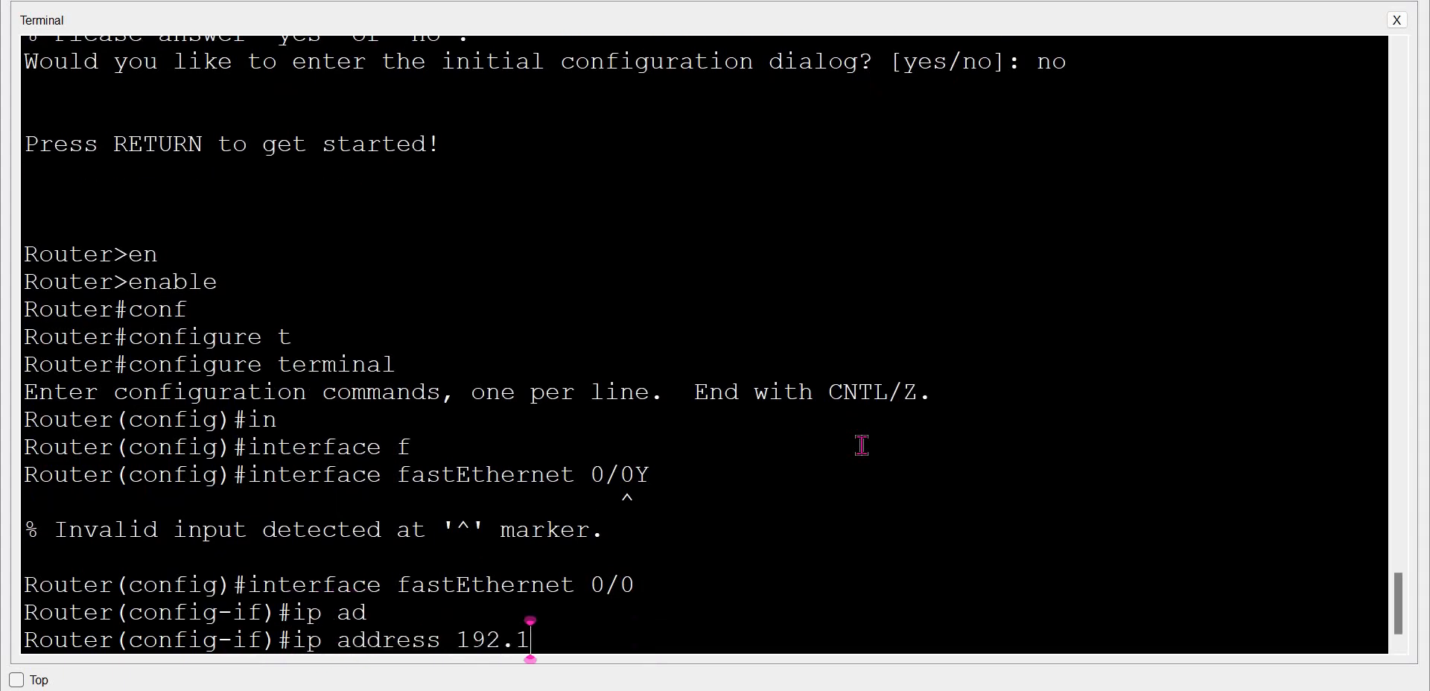
text(68.1.1)
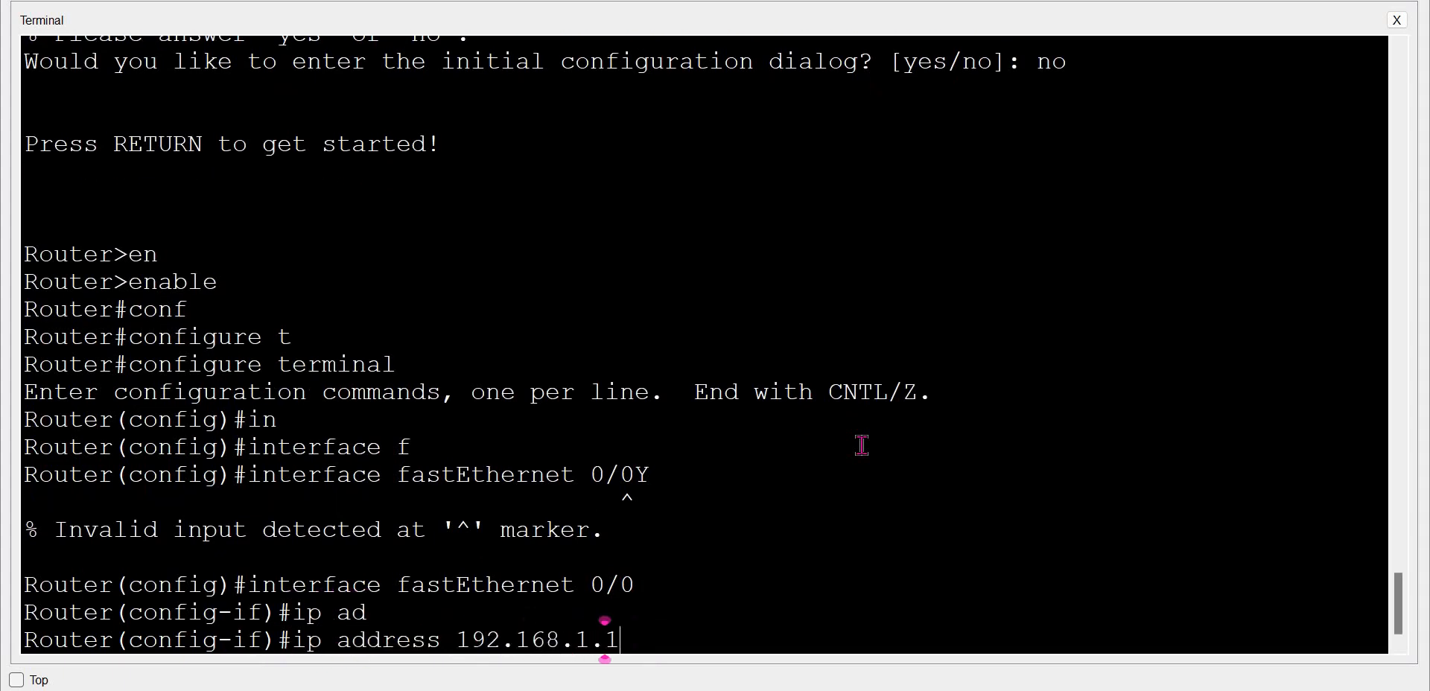
text(0 255.25)
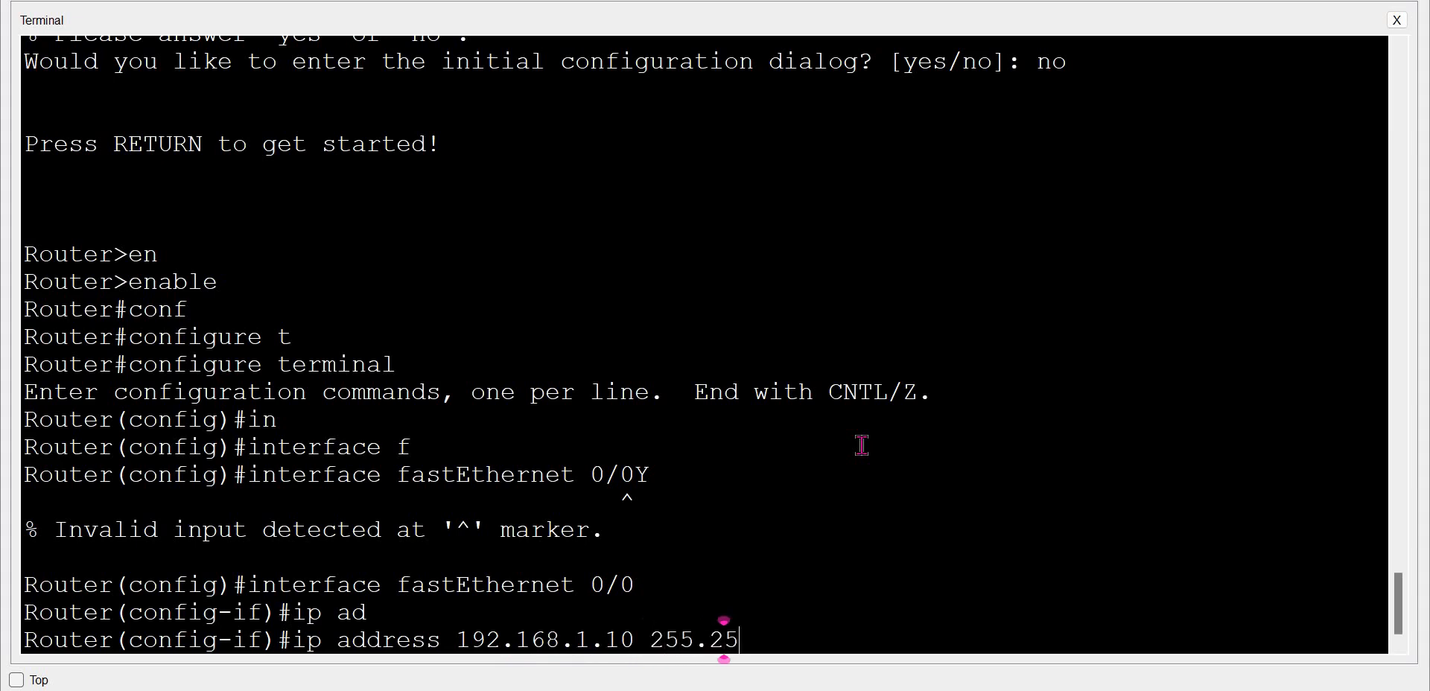
text(5.255.0)
key(Return)
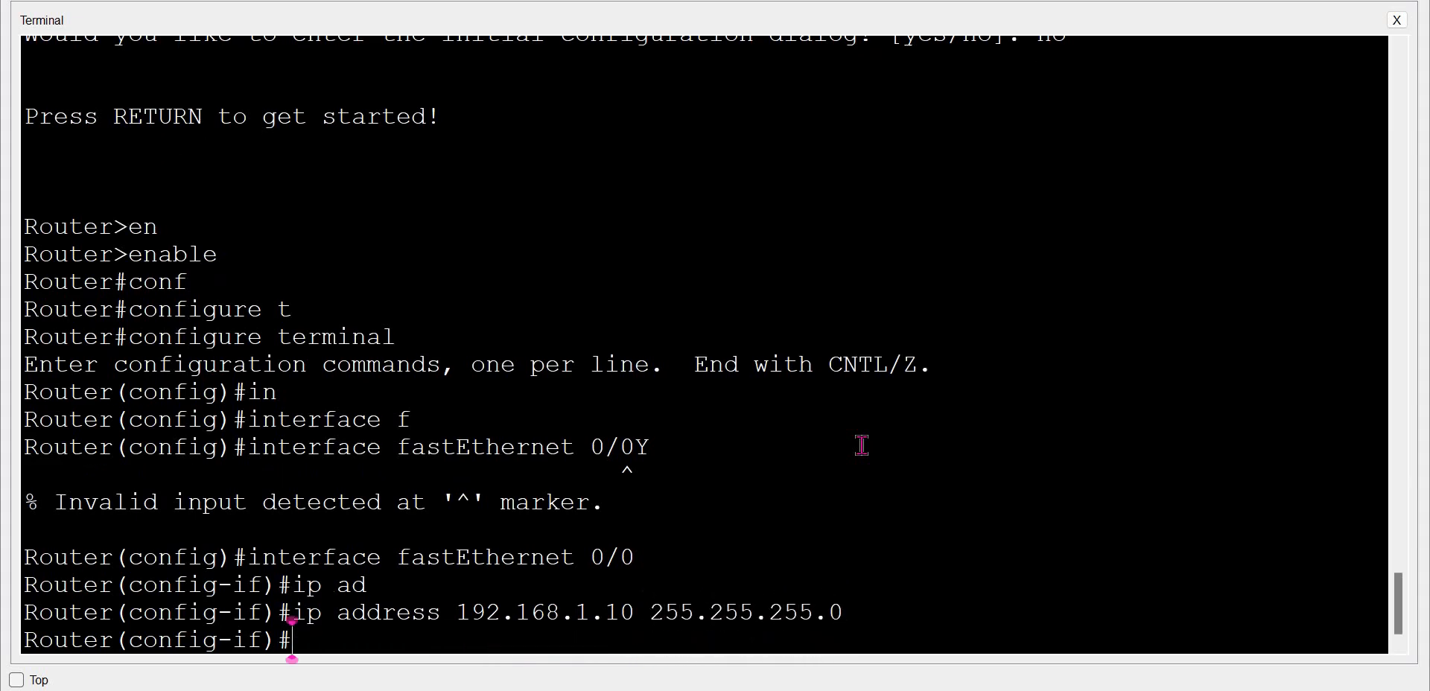
- Enable interface fastEthernet 0/0 with no shutdown and exit to global configuration mode
text(no sh)
key(Tab)
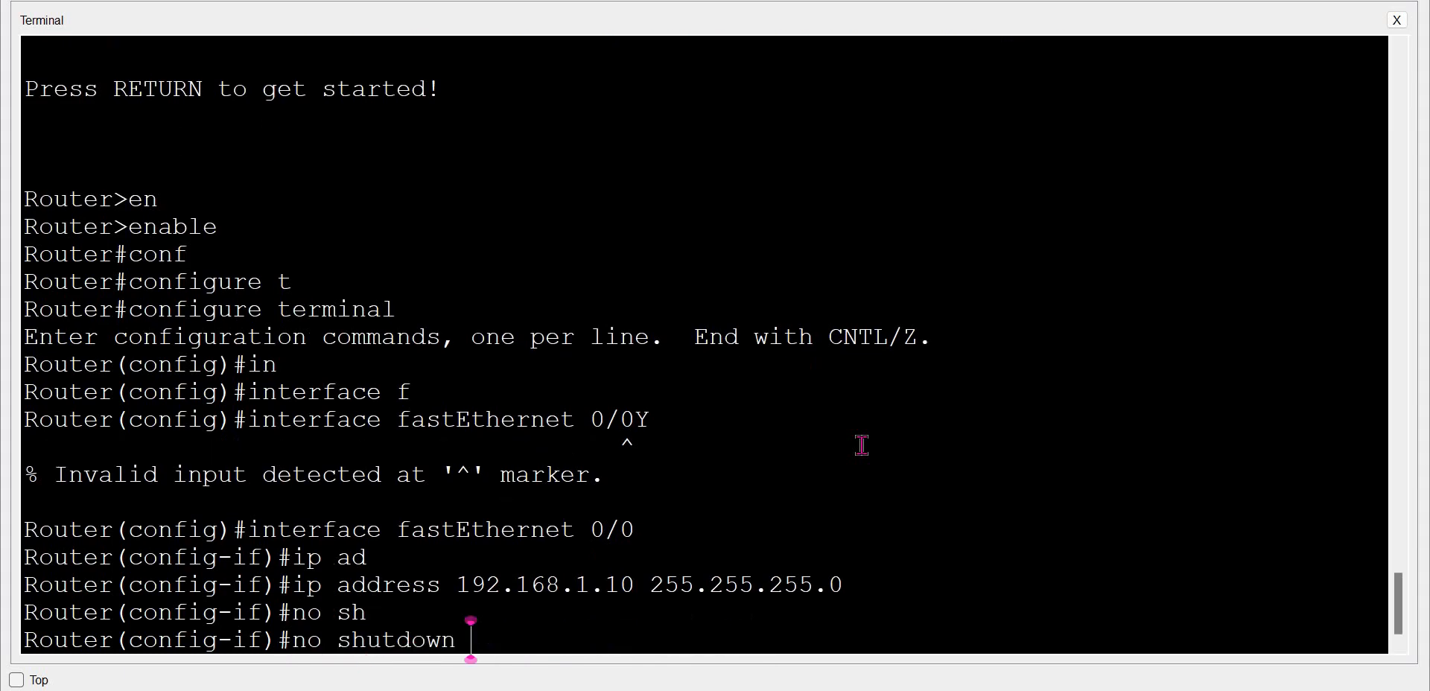
key(Return)
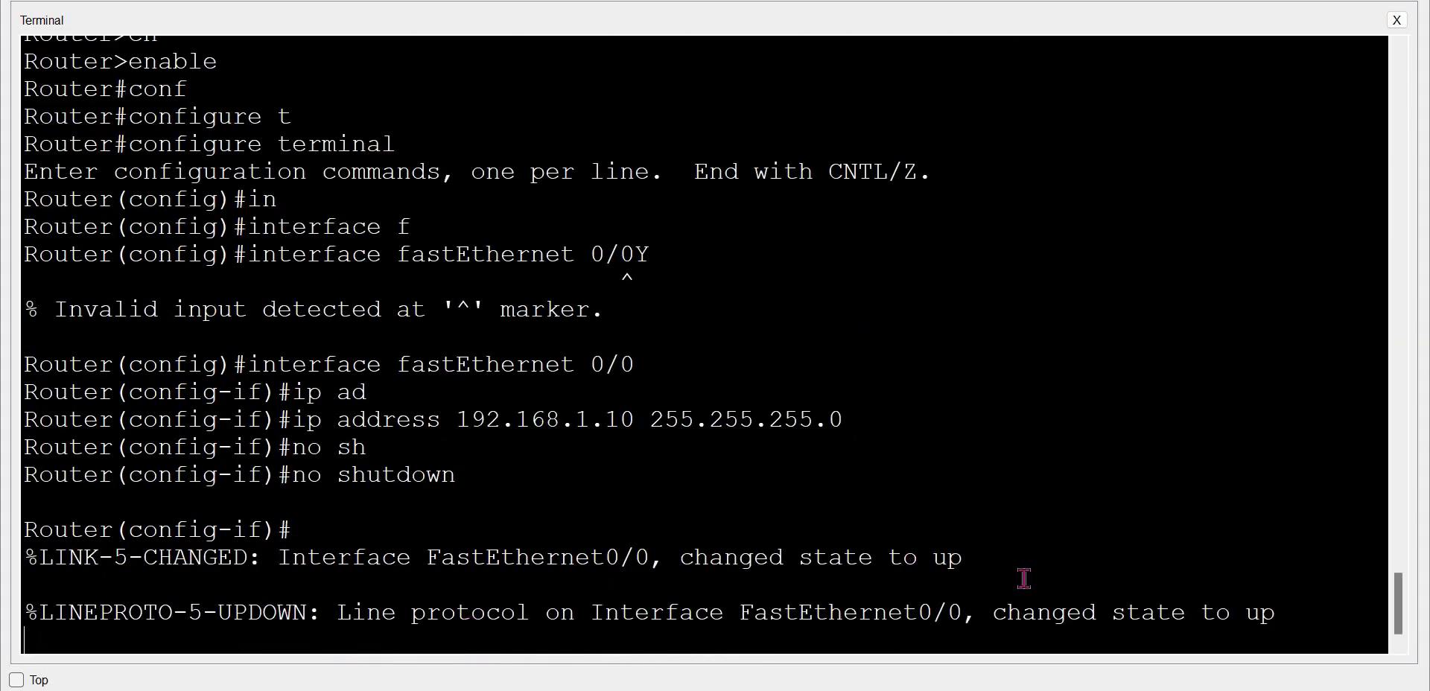
key(Return)
key(Return)
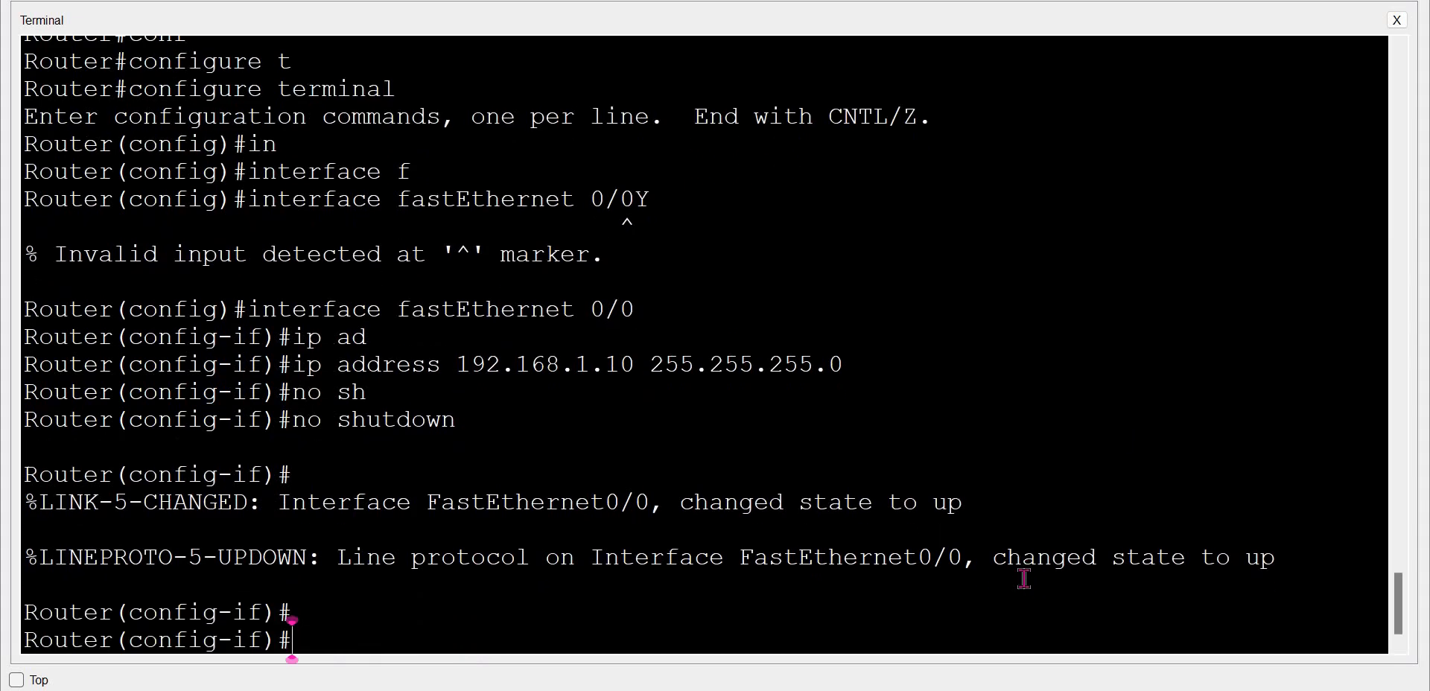
text(exit)
key(Return)
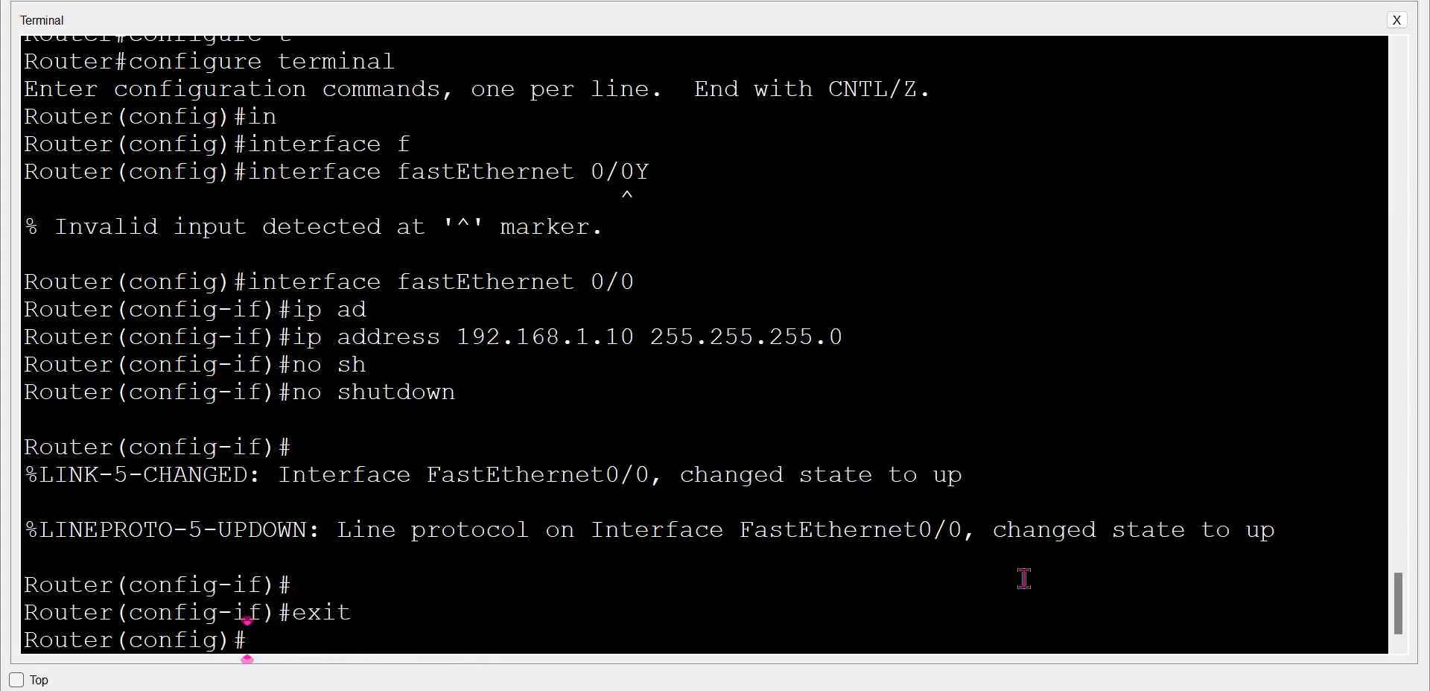
- Enter interface configuration mode for fastEthernet 0/1 on Routeur Armoire X.01
text(i)
key(BackSpace)
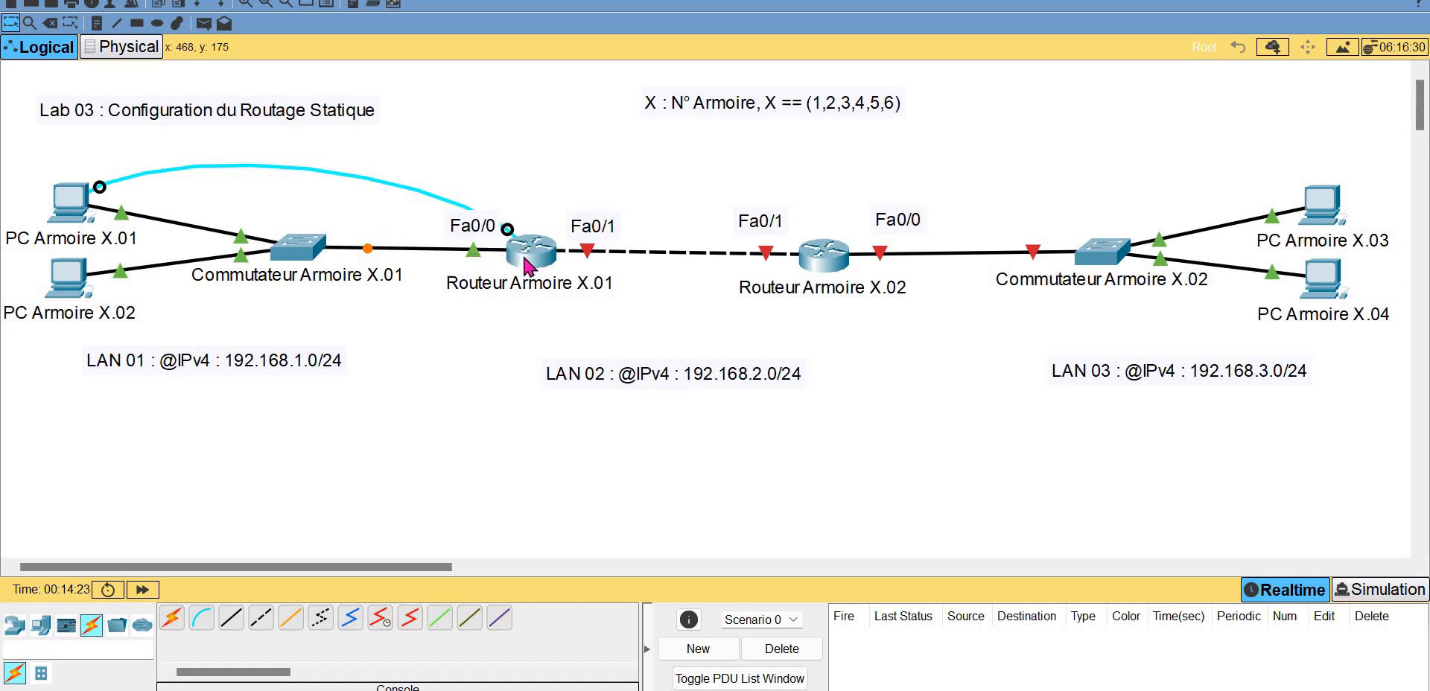
mouse_move(525, 264)
click(69, 205)
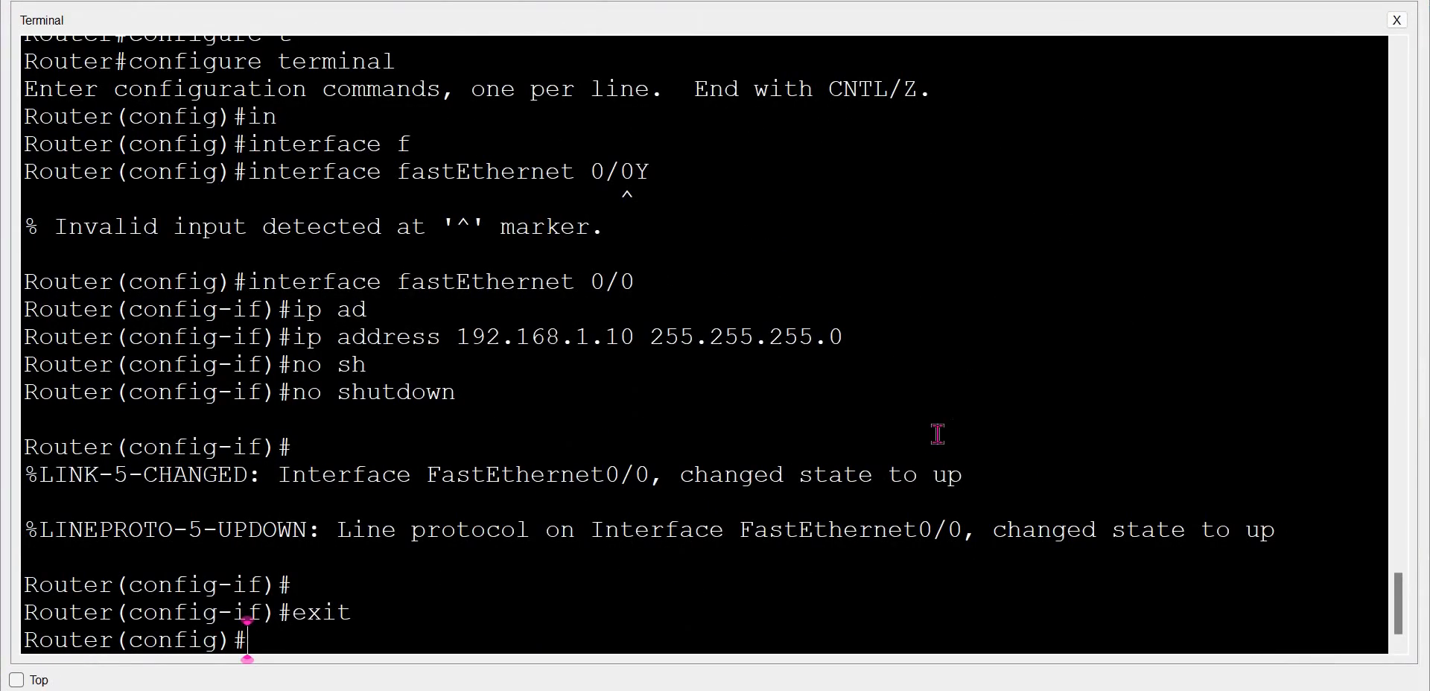
text(in)
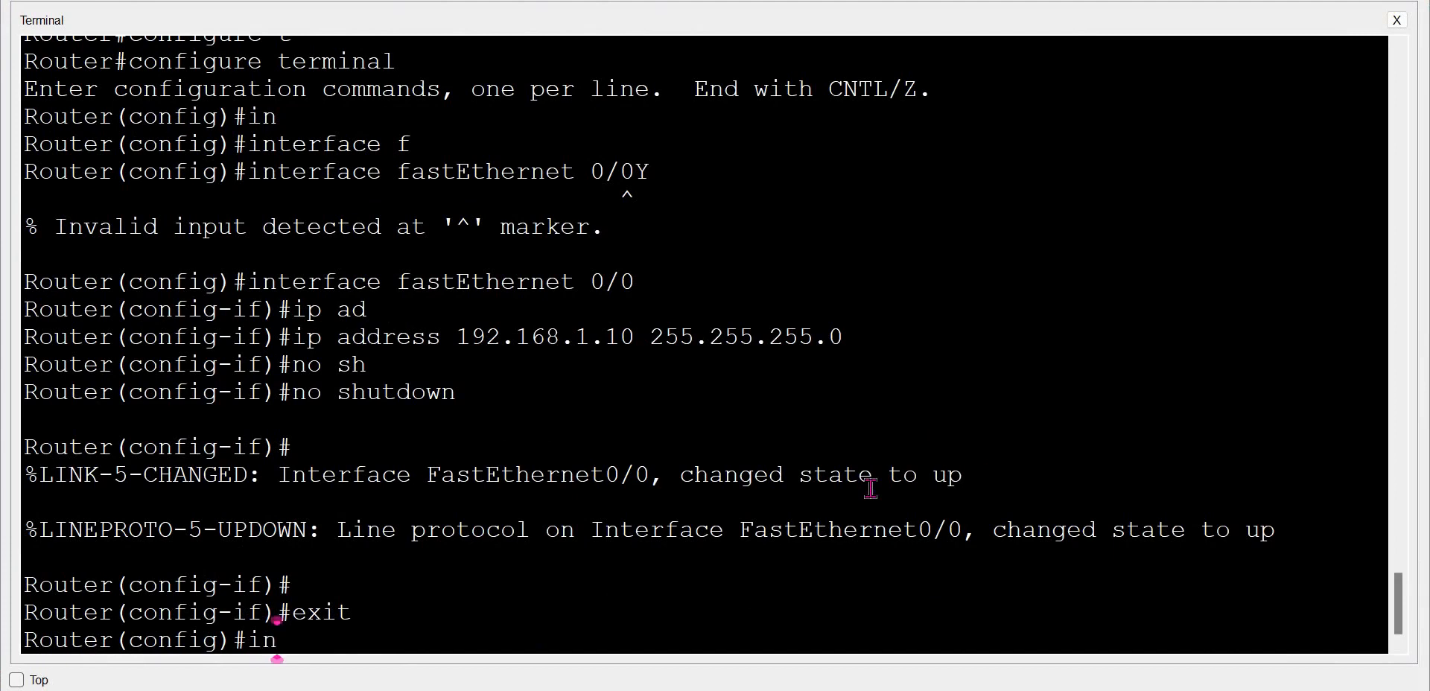
key(Tab)
text(f)
key(Tab)
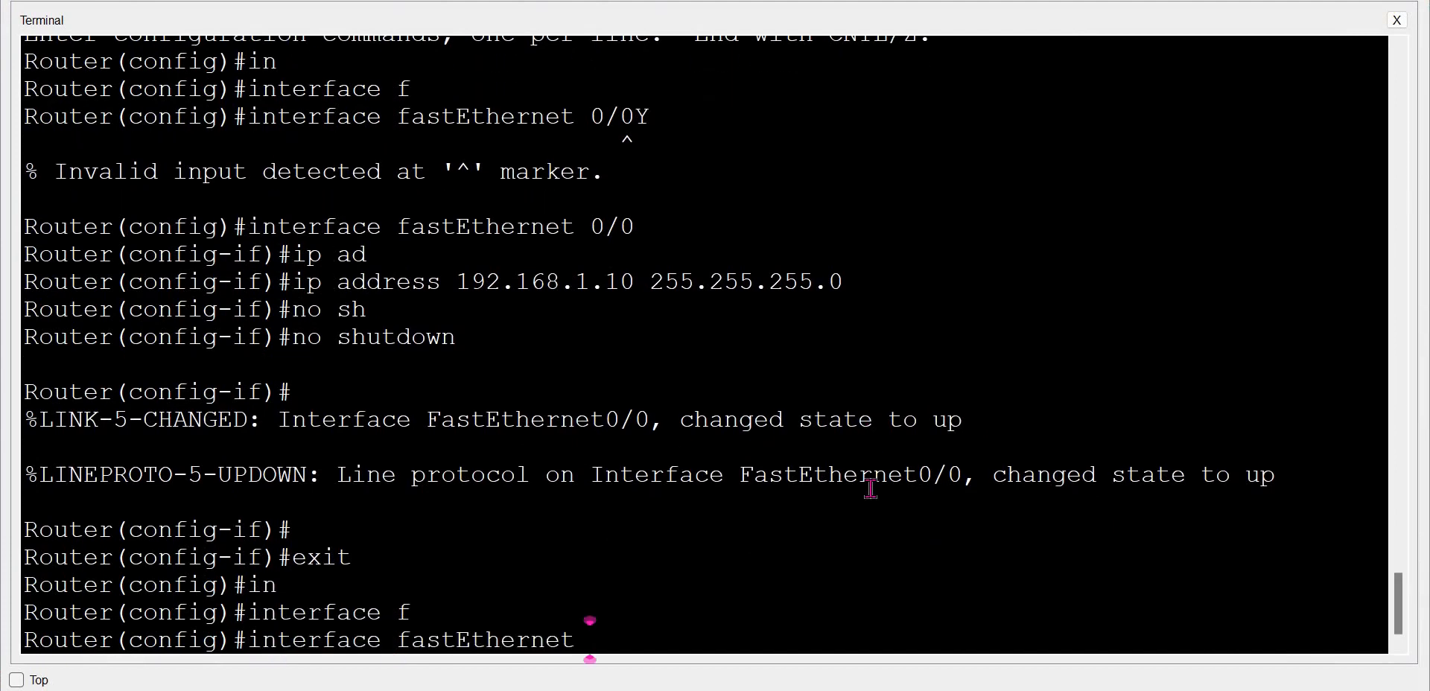
text(0/1)
key(Return)
- Assign the IP address 192.168.2.10 with mask 255.255.255.0 to interface fastEthernet 0/1
text(ip ad)
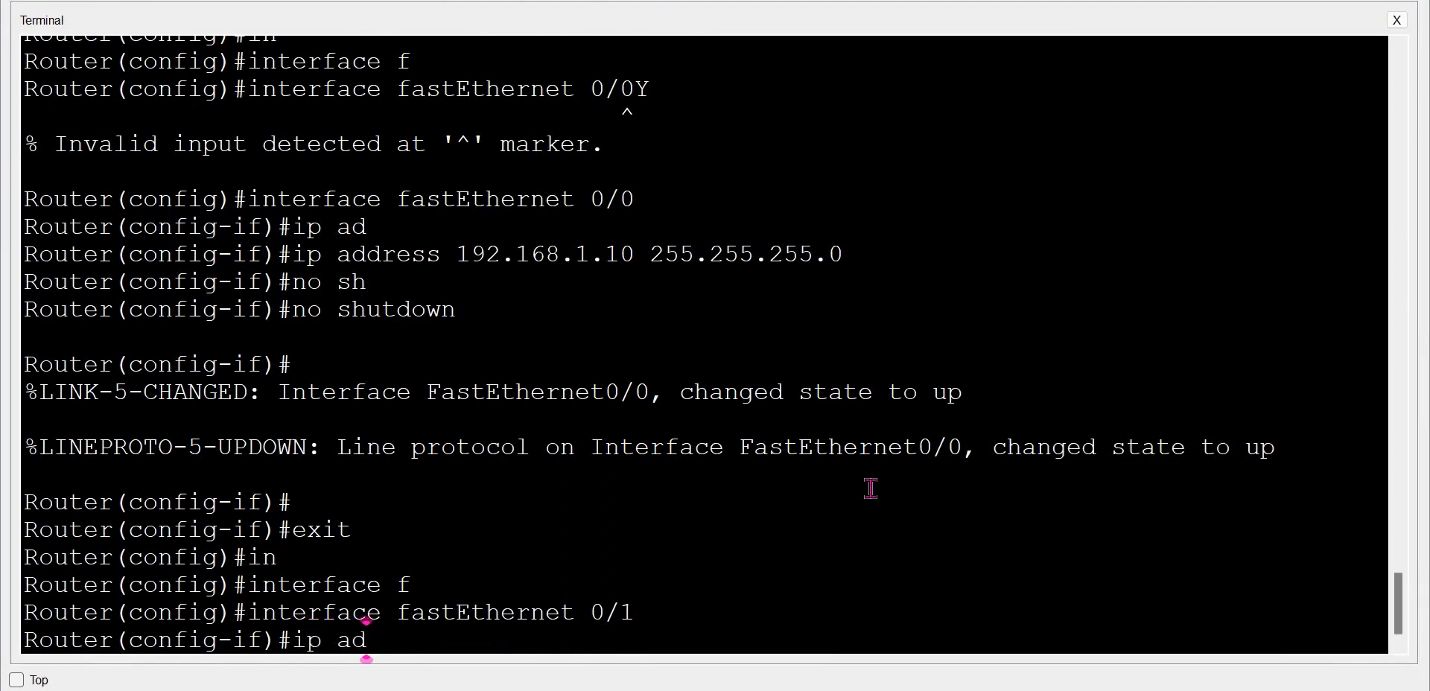
key(Tab)
text(1)
text(16)
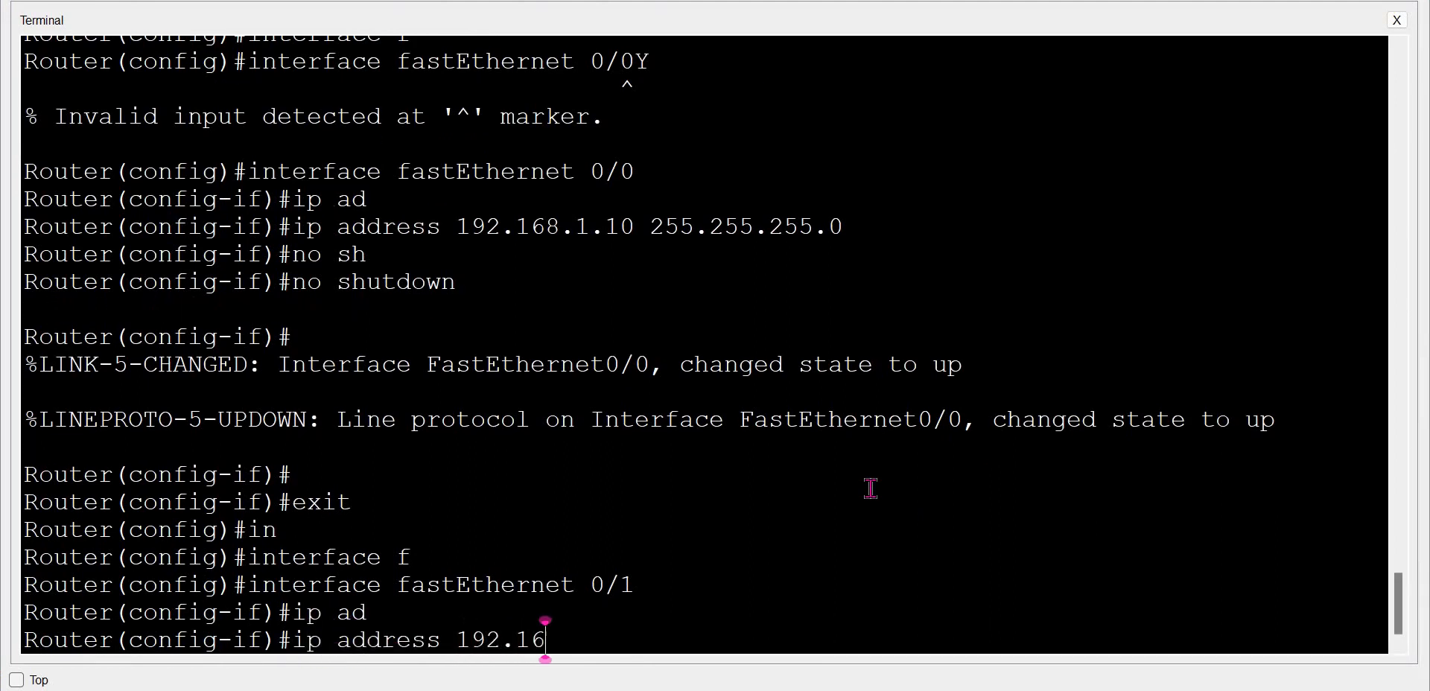
text(8.2.10 255.255.255.0)
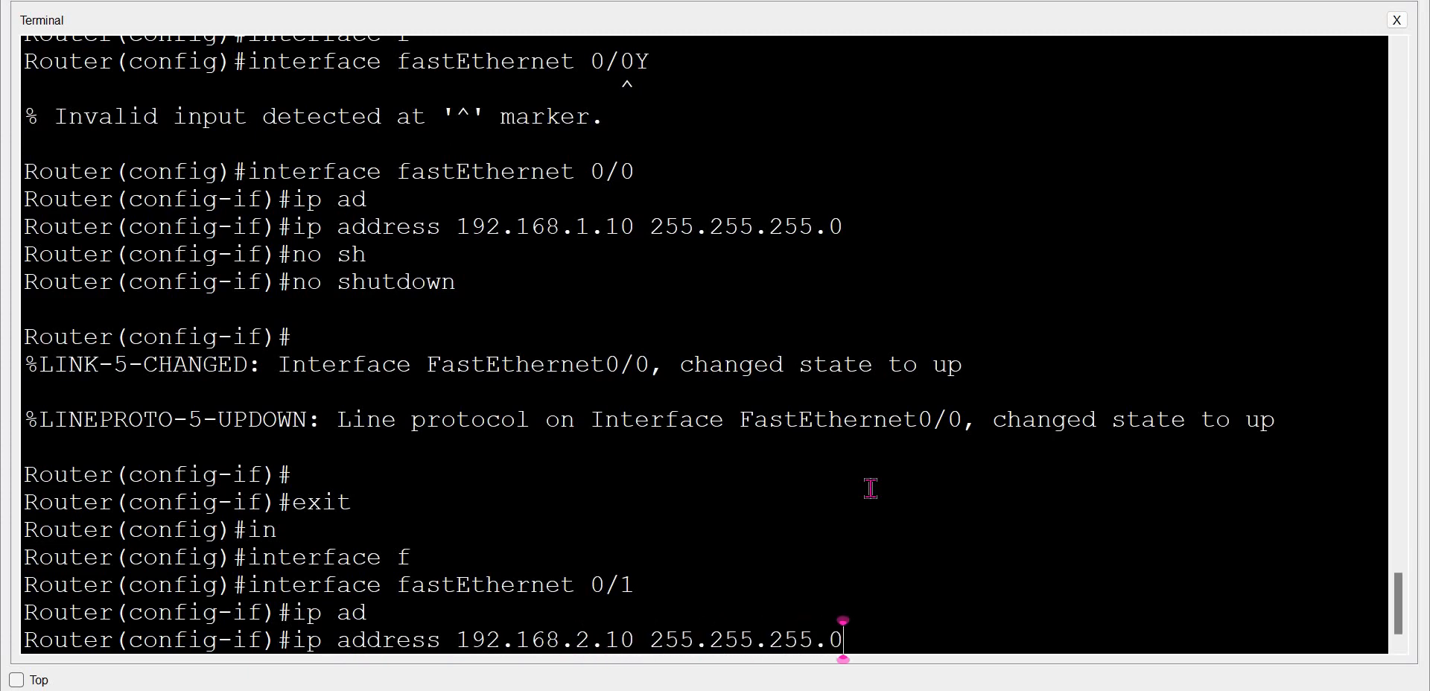
key(Return)
- Enable interface fastEthernet 0/1 with no shutdown and exit to global configuration mode
text(no sh)
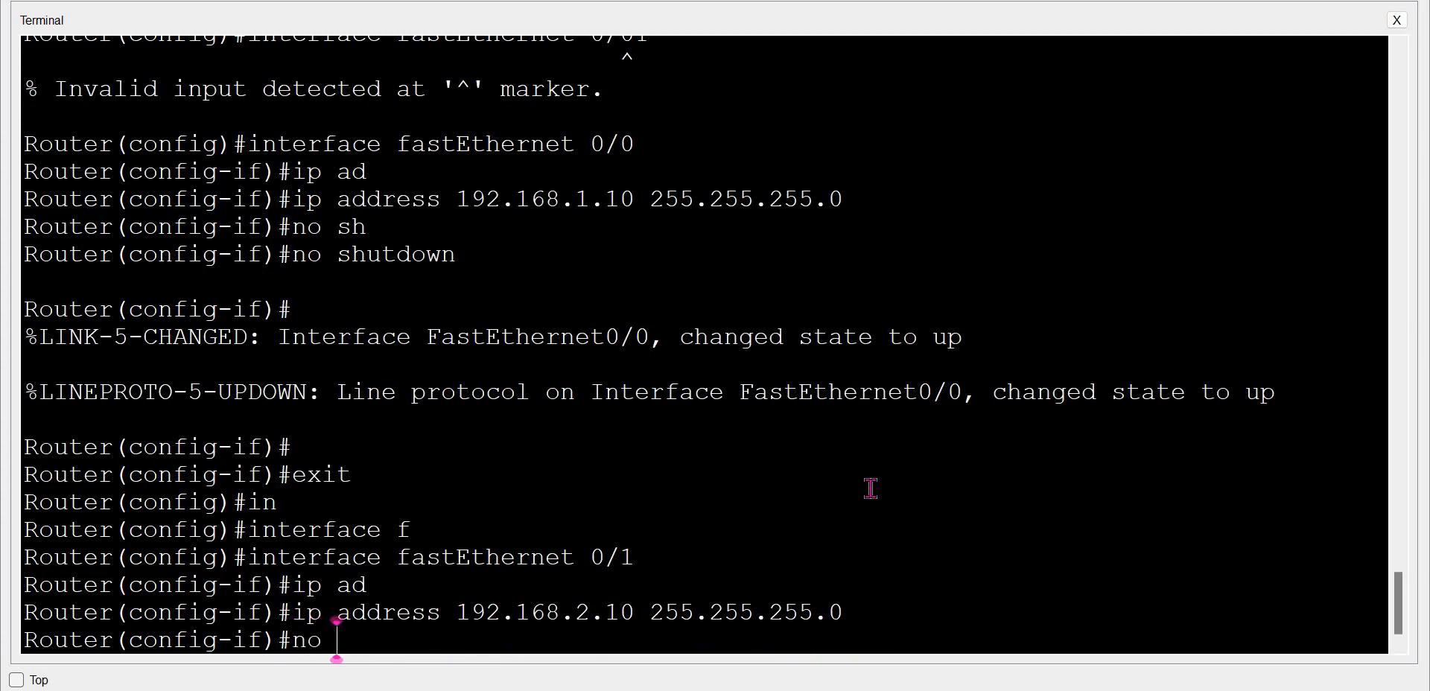
key(Tab)
key(Return)
text(exit)
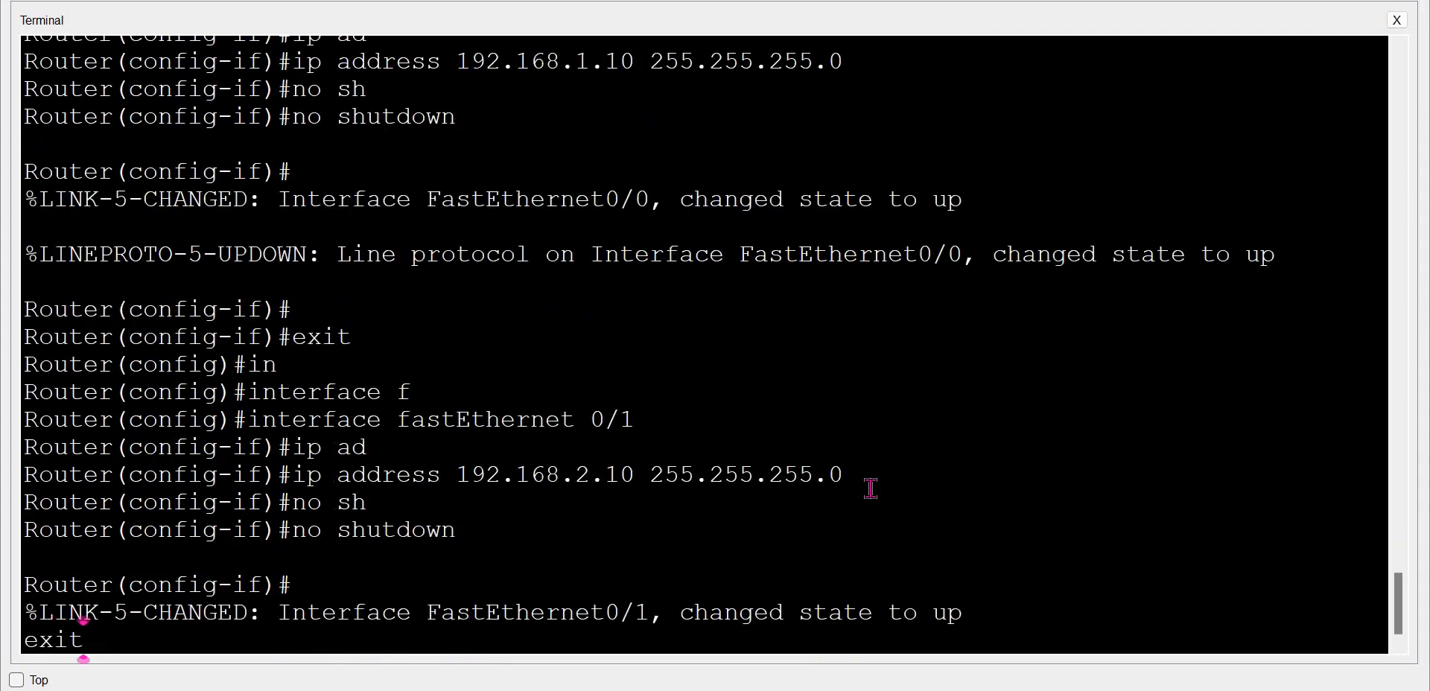
key(Return)
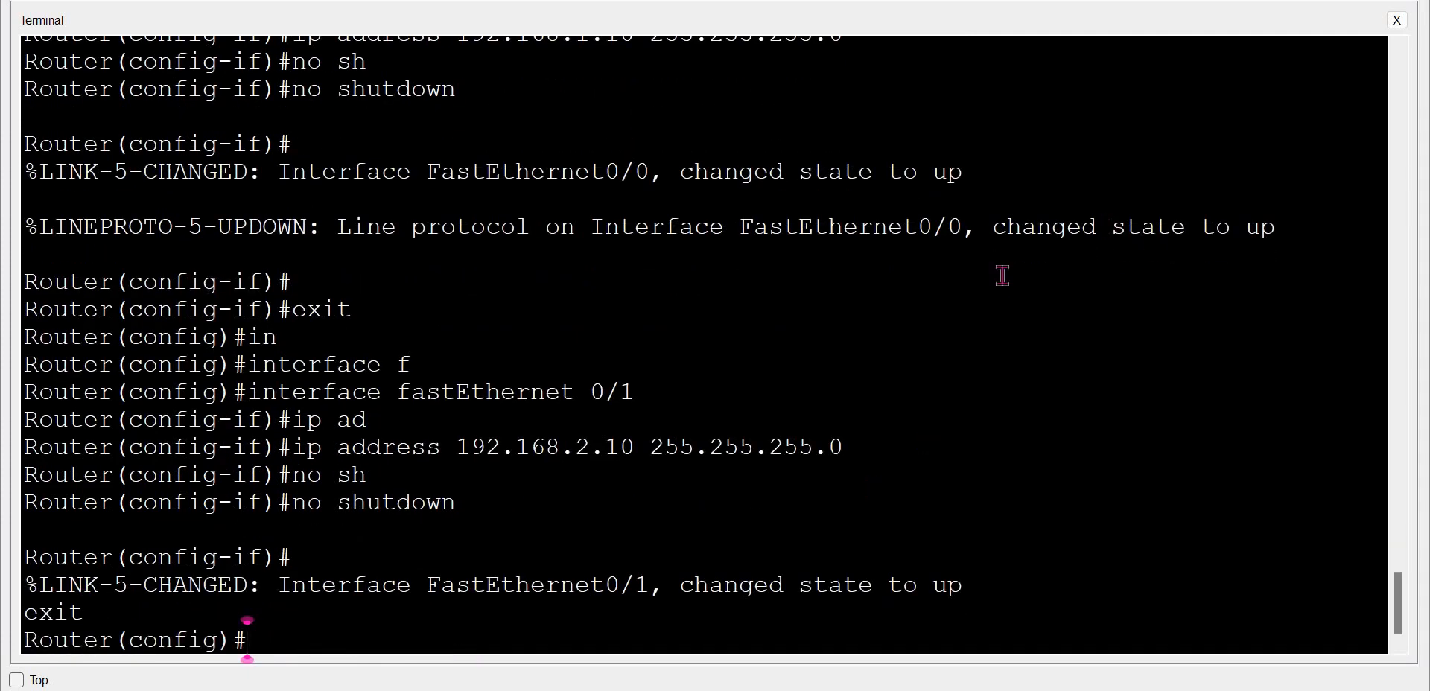
- Move the router end of the console cable from Routeur Armoire X.01 to Routeur Armoire X.02
key(alt+Tab)
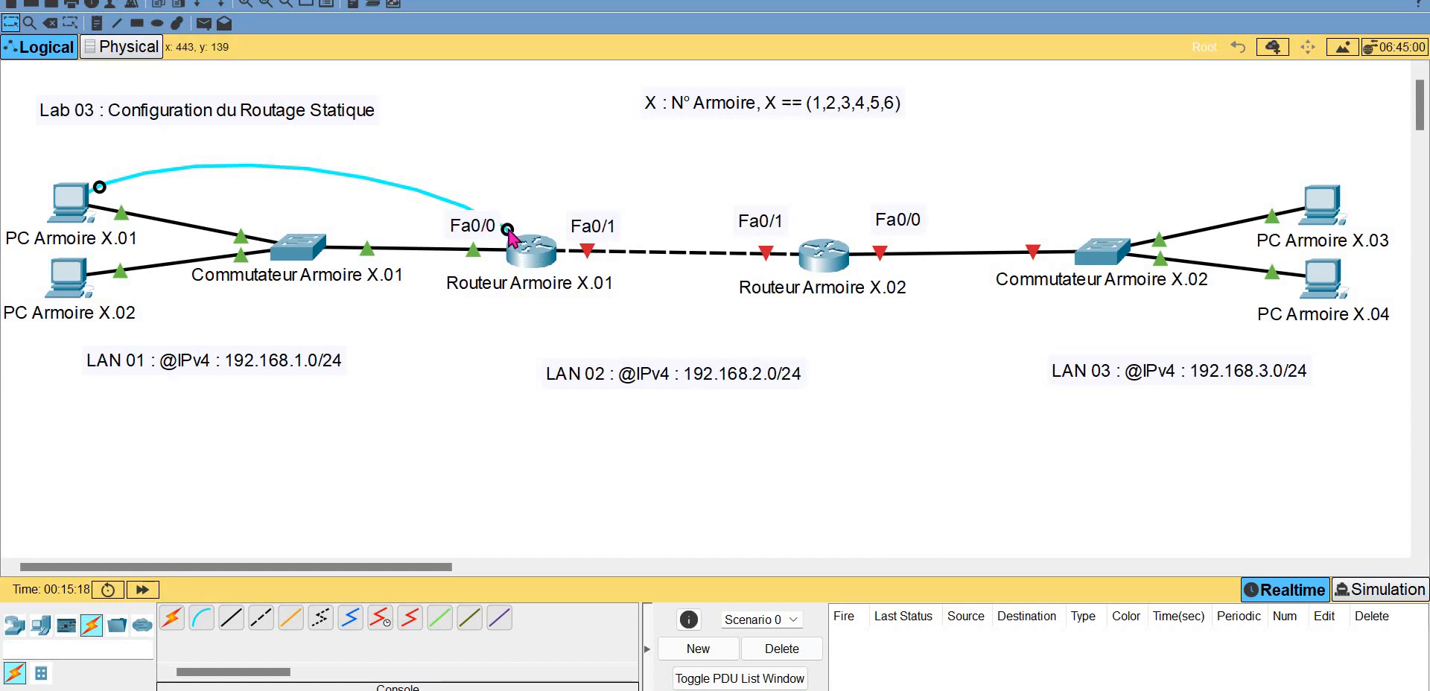
drag(507, 228, 832, 251)
click(873, 281)
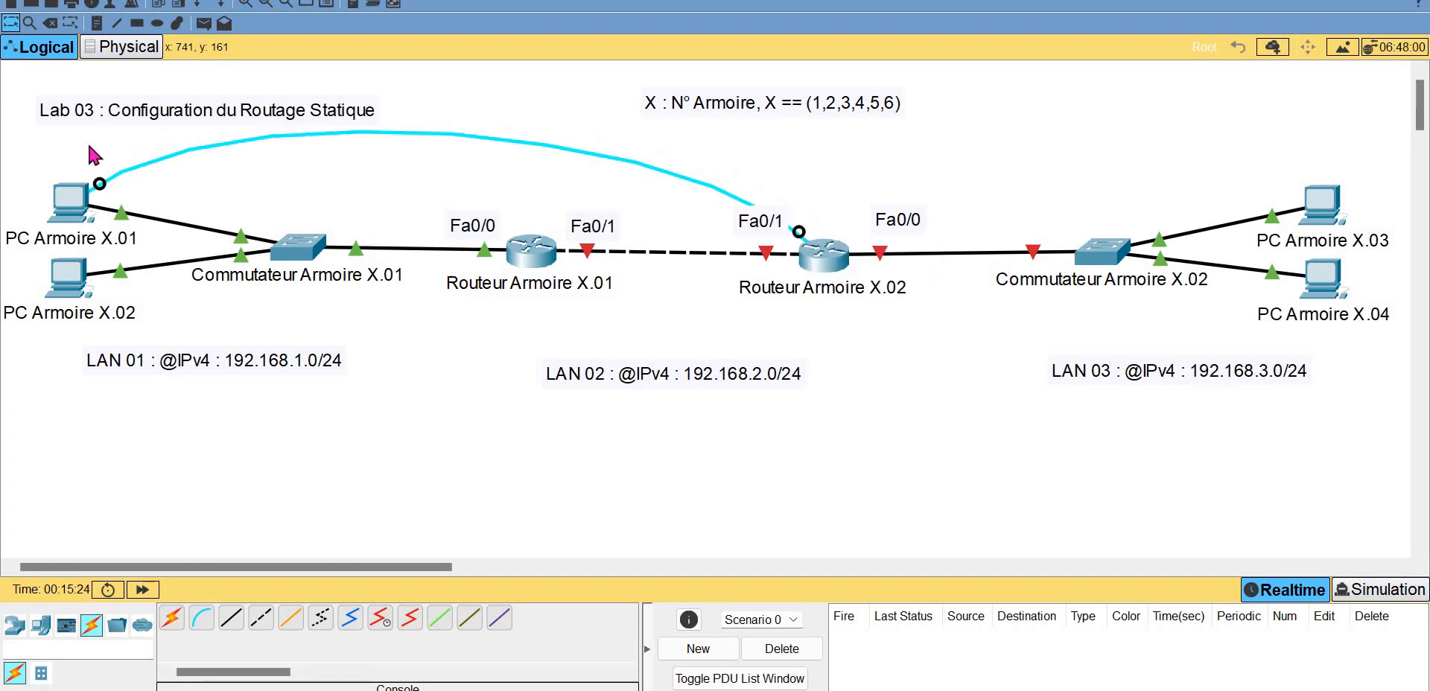
- Open a terminal session to Routeur Armoire X.02 from PC Armoire X.01 with the default port settings
click(80, 205)
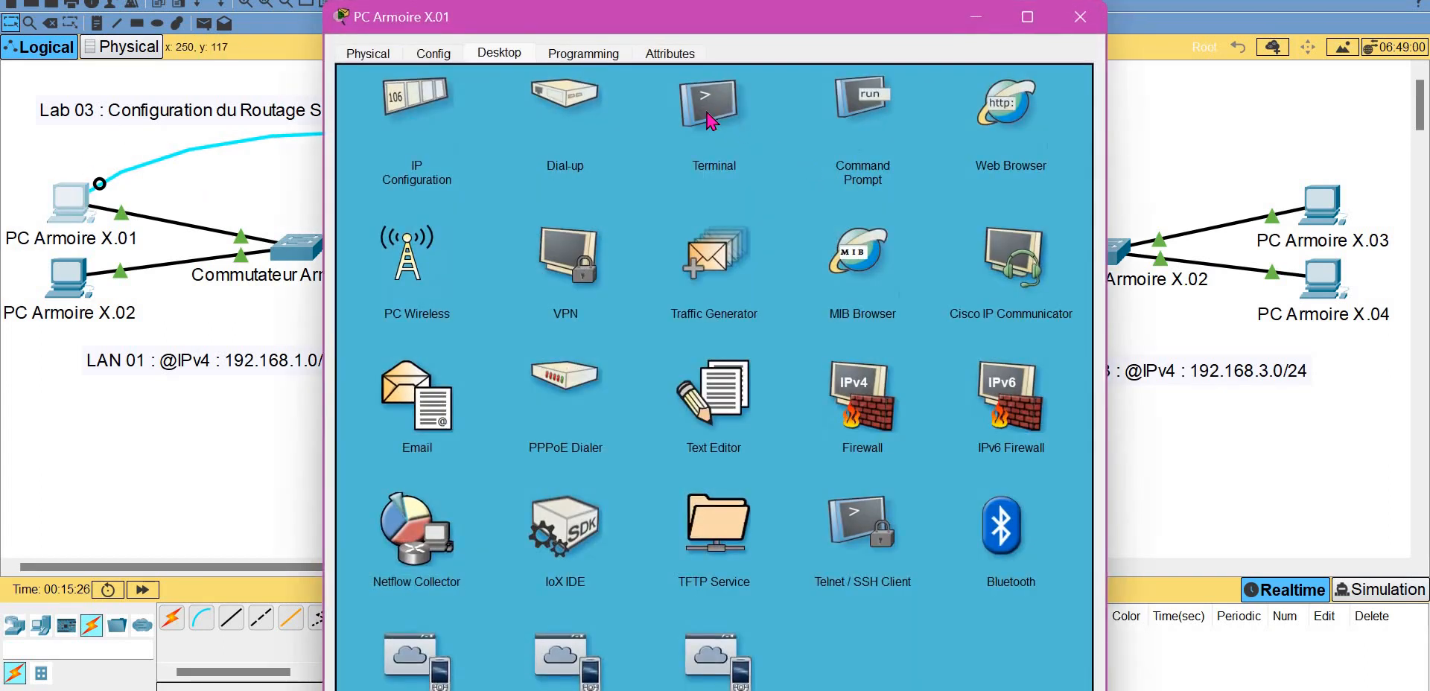
click(712, 119)
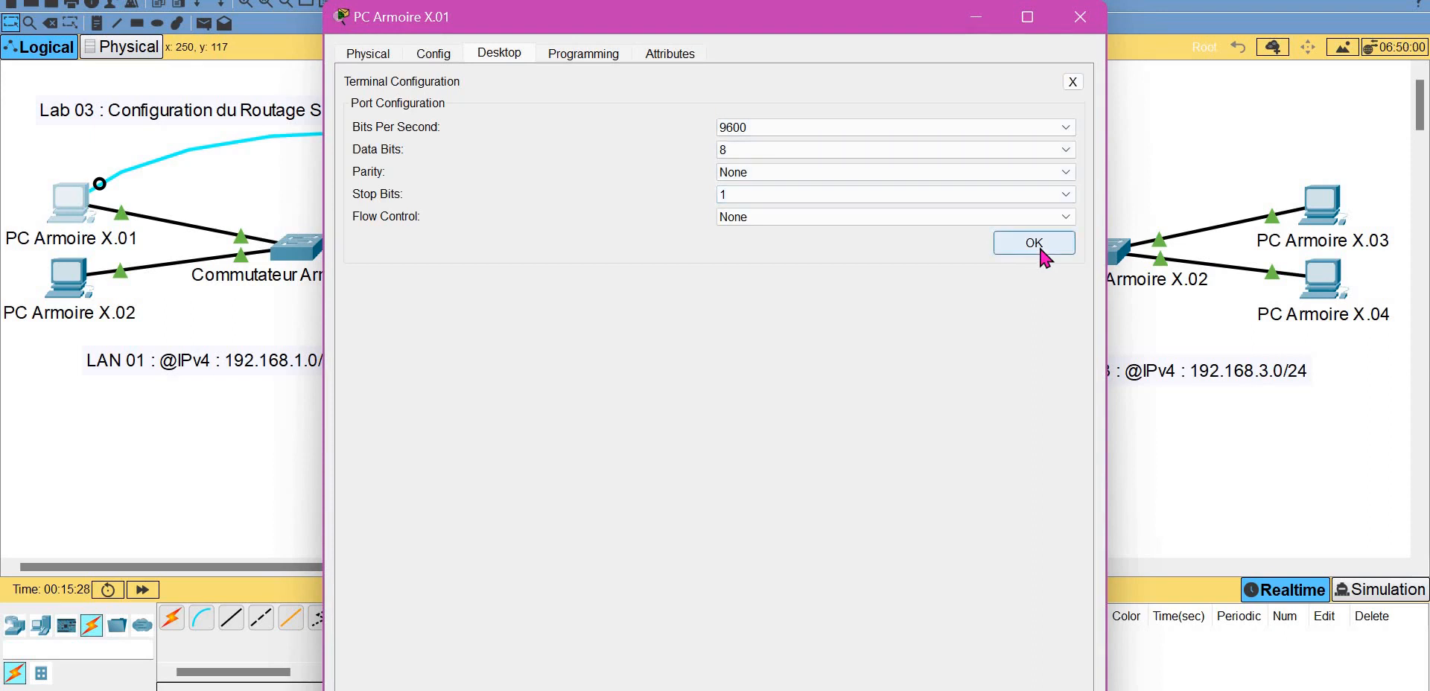
key(Return)
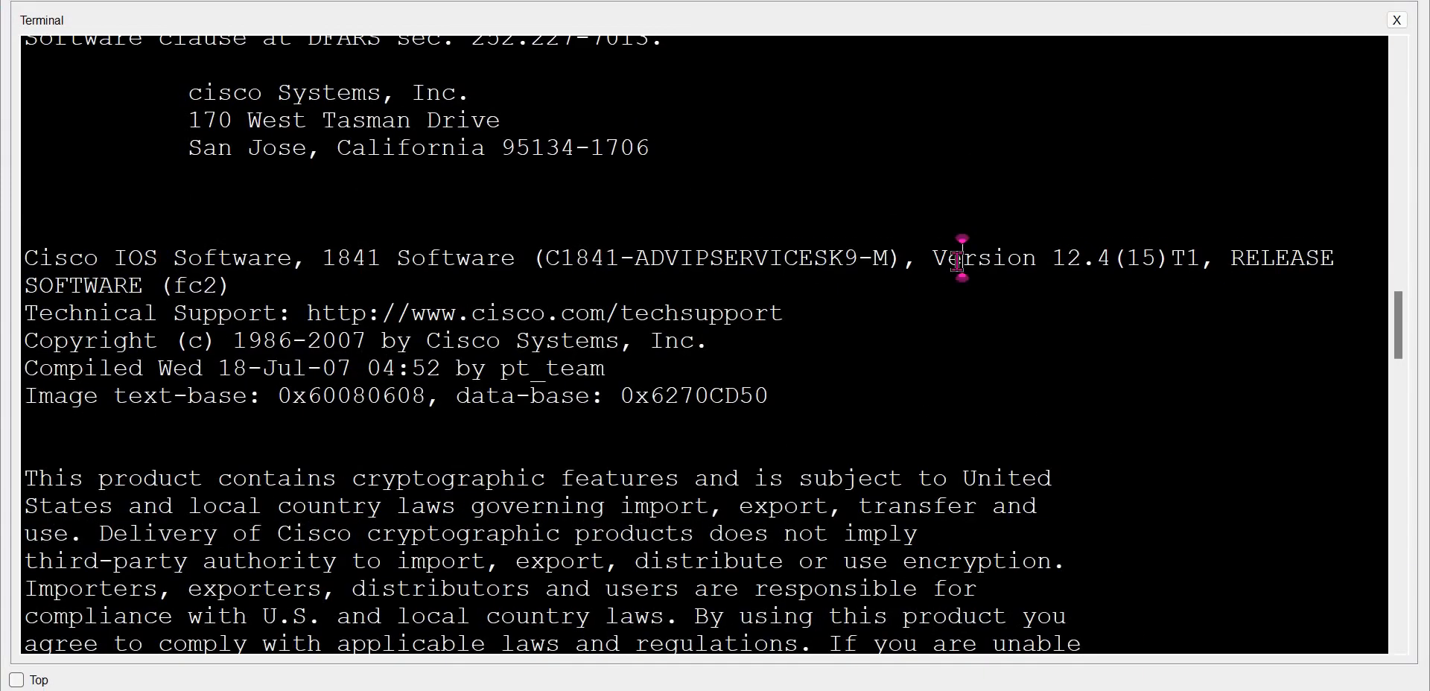
- Decline the initial configuration dialog of Routeur Armoire X.02 with "no" and bring up the command prompt
key(Return)
key(Return)
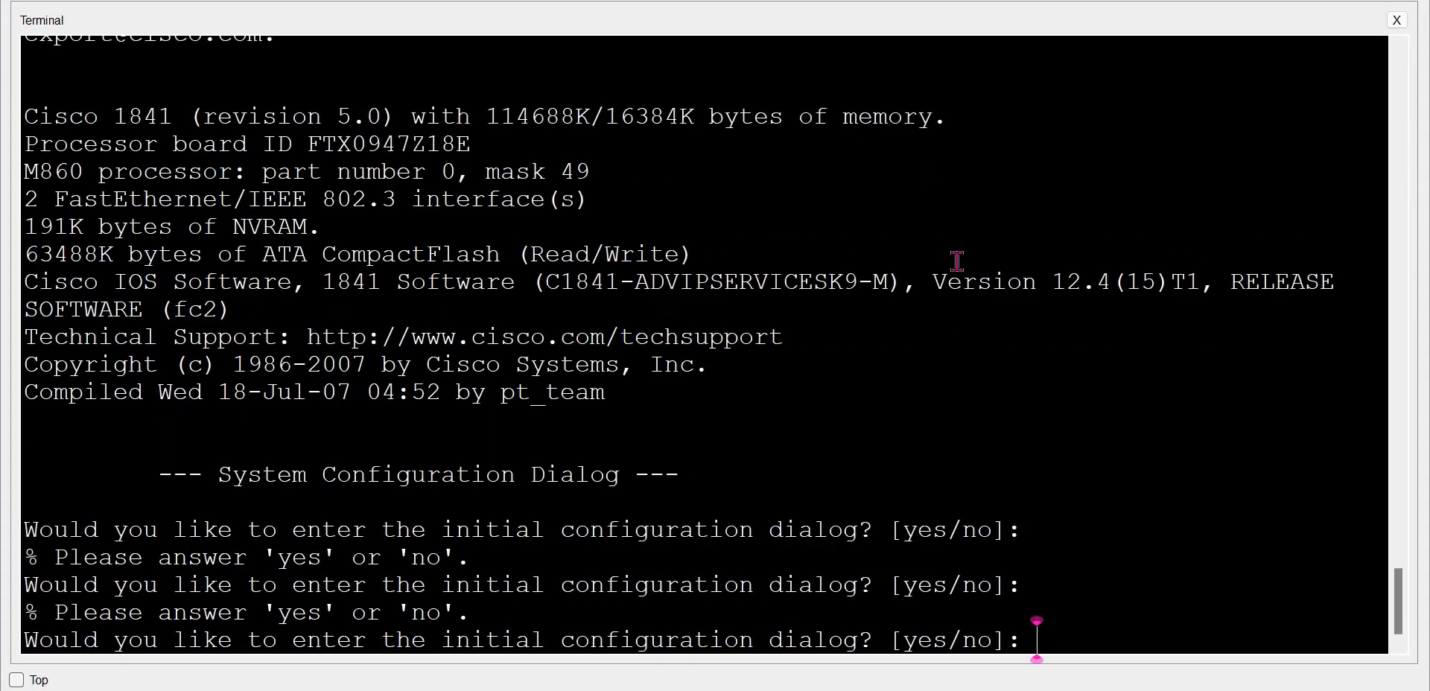
text(no)
key(Return)
key(Return)
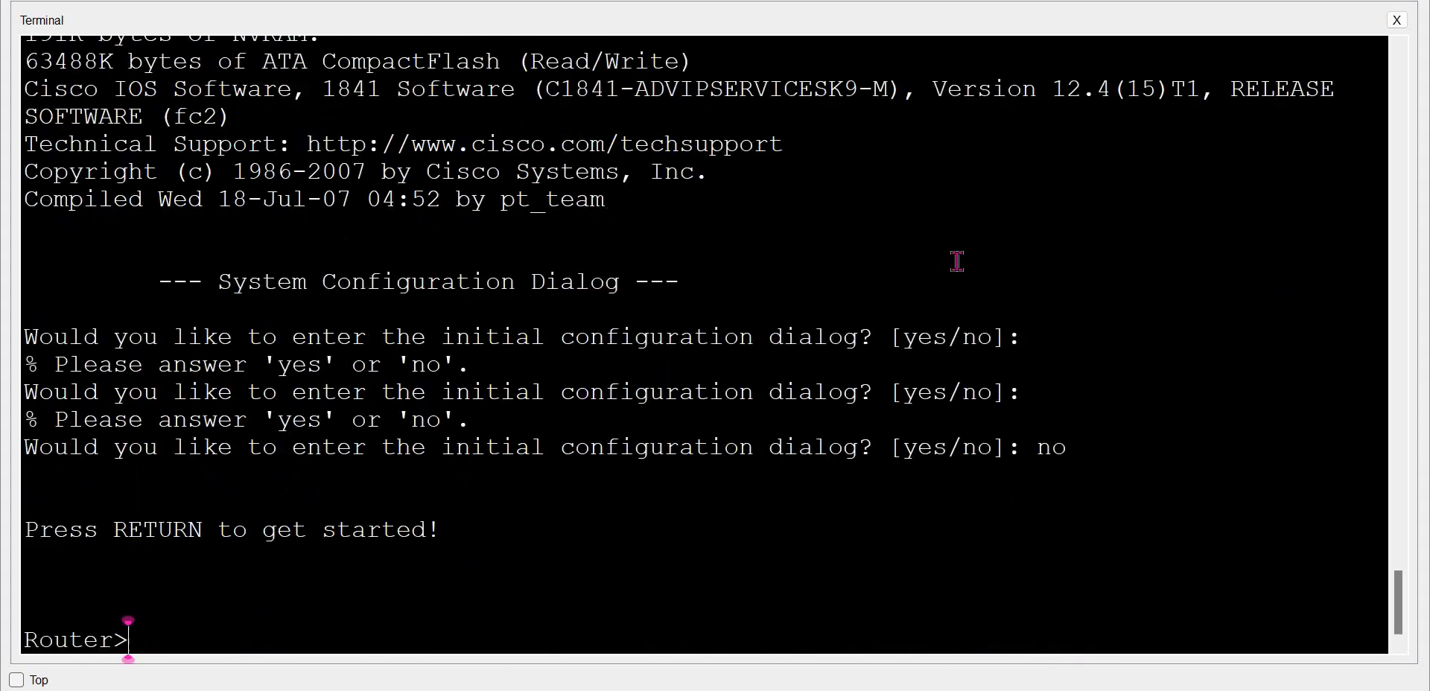
- Enter privileged mode with enable and global configuration mode with configure terminal on Routeur Armoire X.02
text(en)
key(Tab)
key(Return)
text(con)
key(Tab)
text(f)
key(Tab)
text(t)
key(Tab)
key(Return)
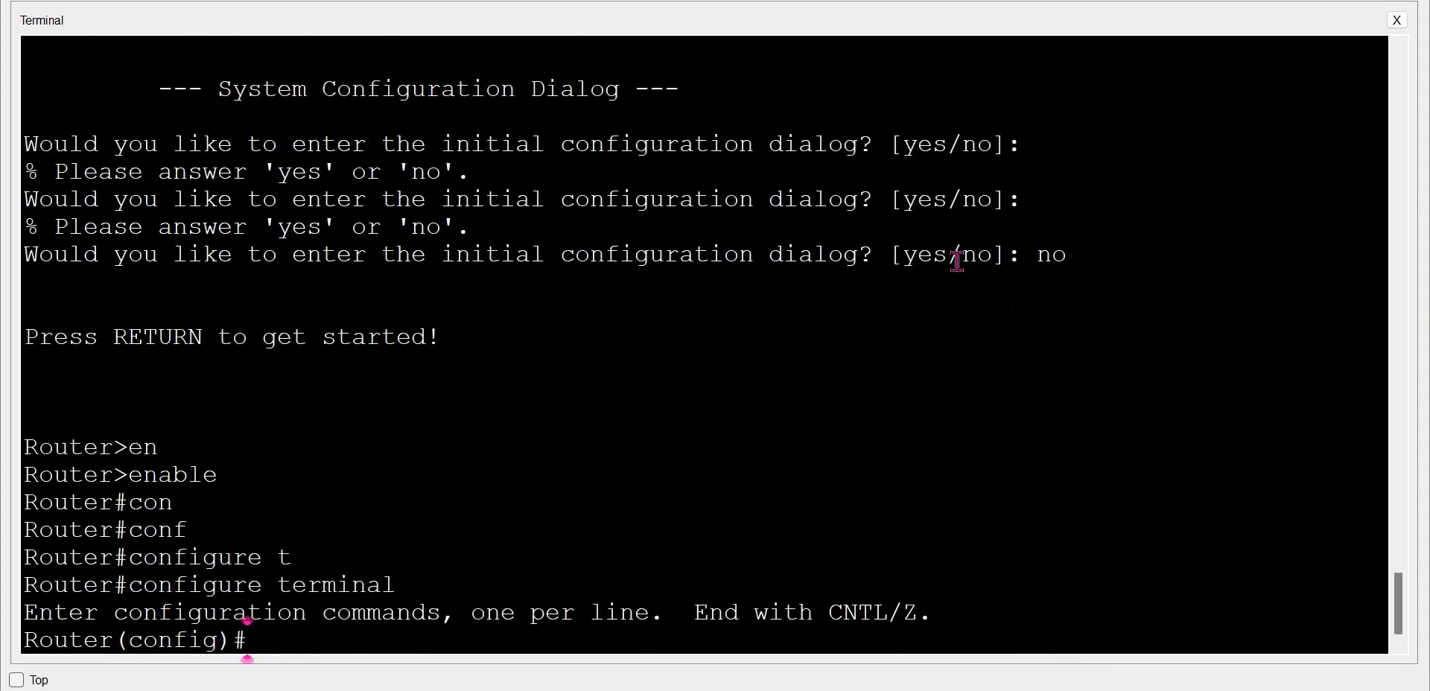
- Enter interface configuration mode for fastEthernet 0/0 on Routeur Armoire X.02, checking the topology for the right port
text(in)
key(Tab)
text(f)
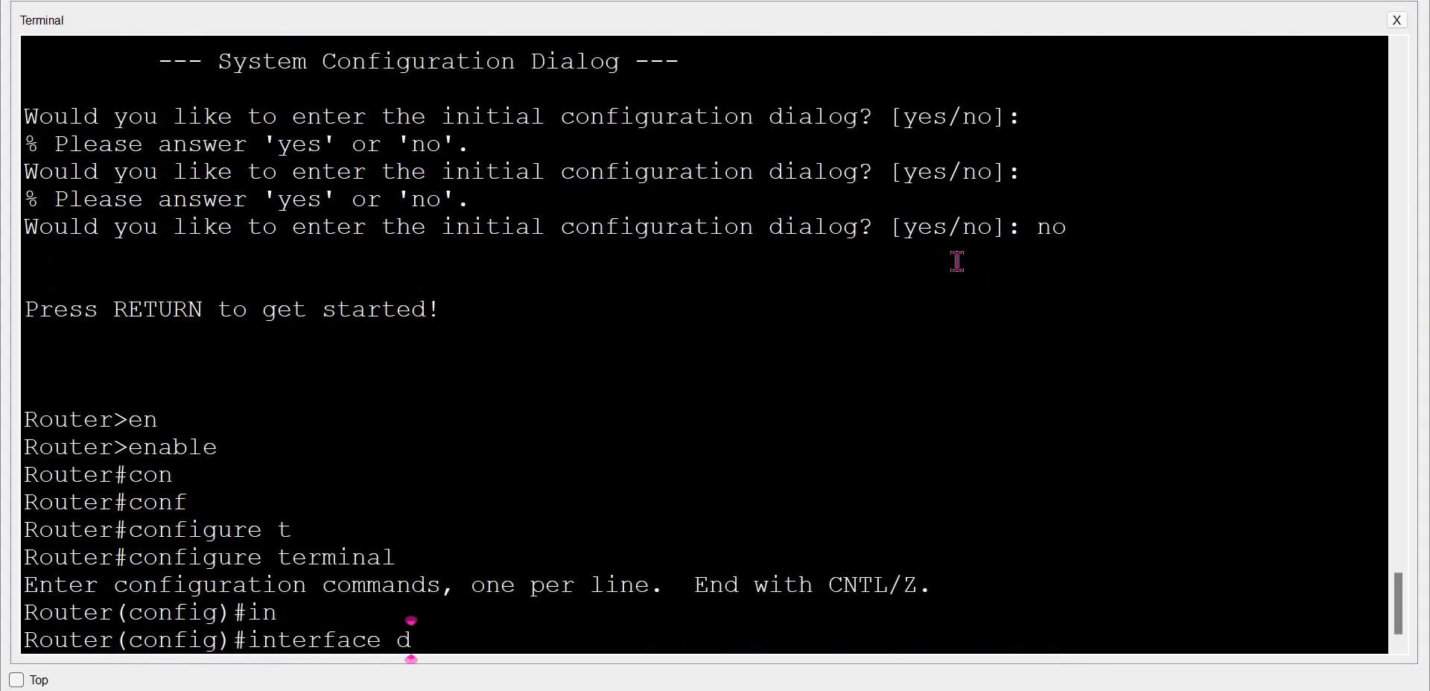
key(Tab)
text(0/0)
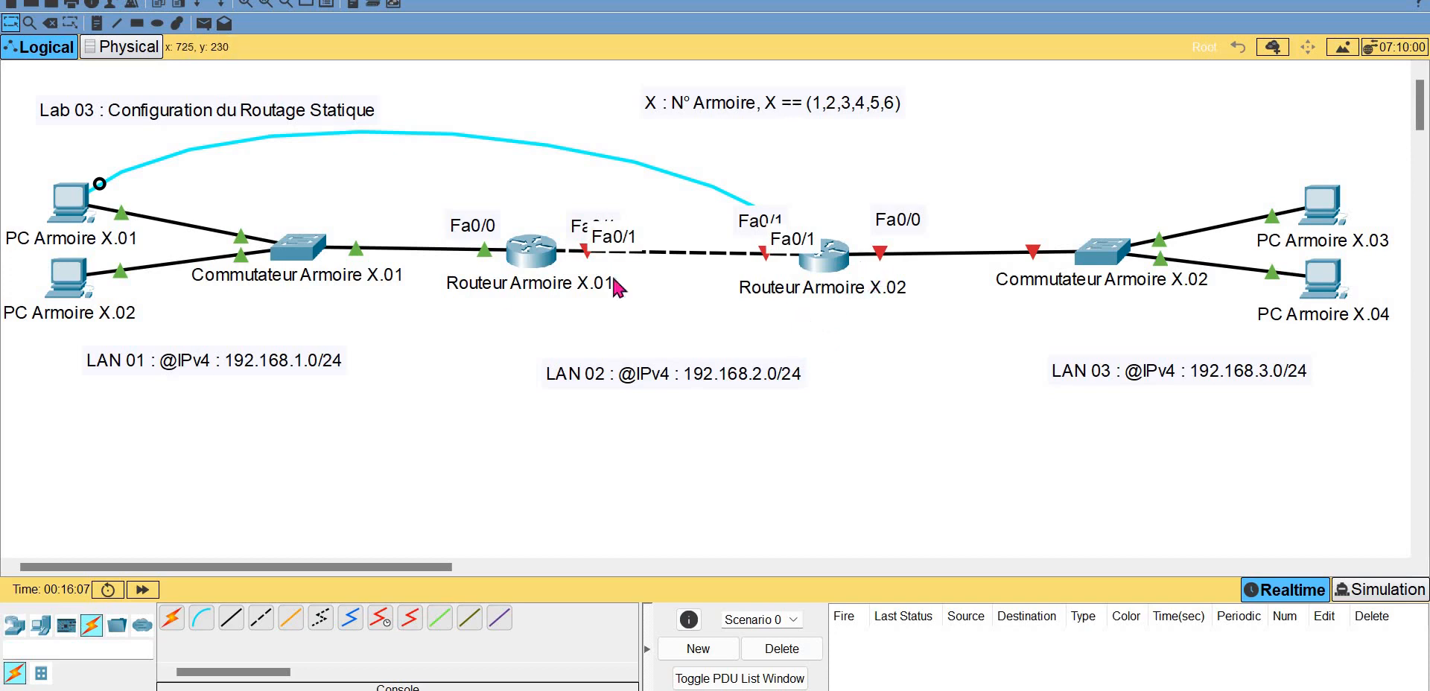
click(74, 214)
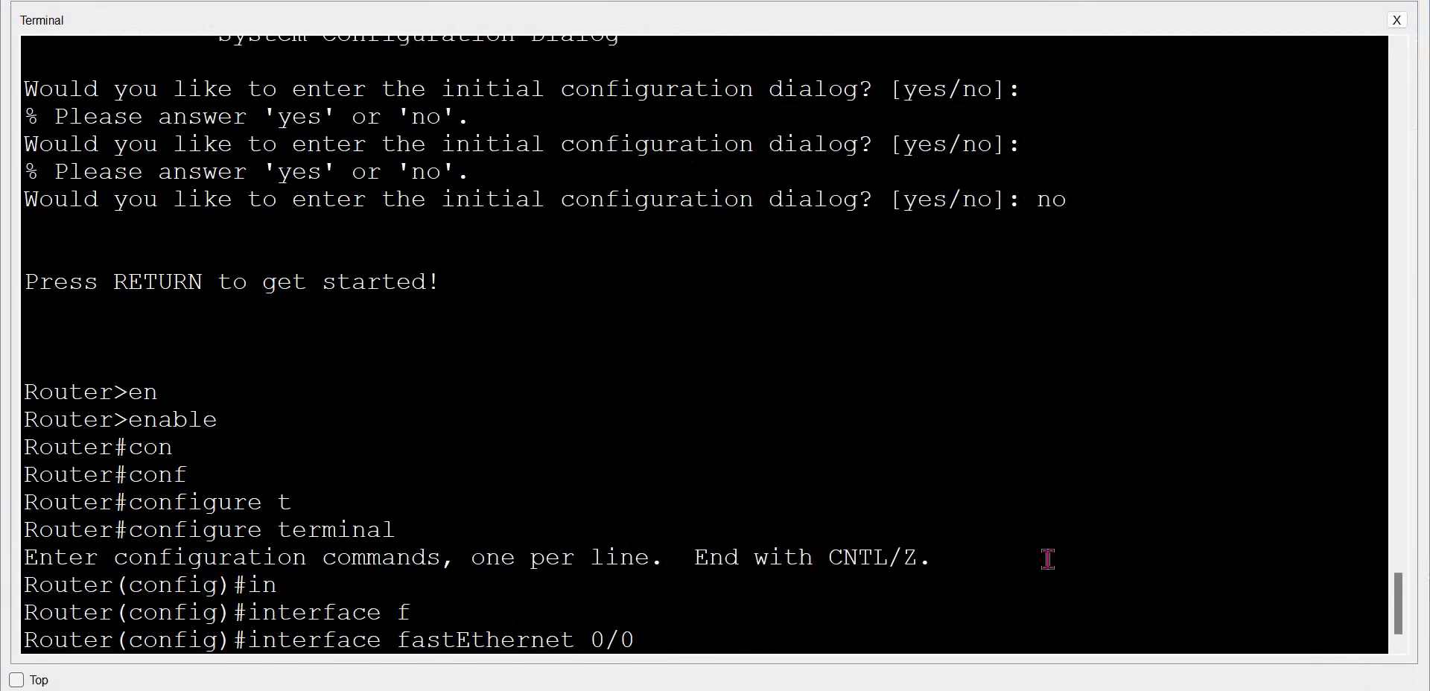
click(1048, 560)
click(1032, 641)
key(Return)
- Assign IP address 192.168.3.10 with mask 255.255.255.0 to FastEthernet 0/0 of Routeur Armoire X.02
text(no)
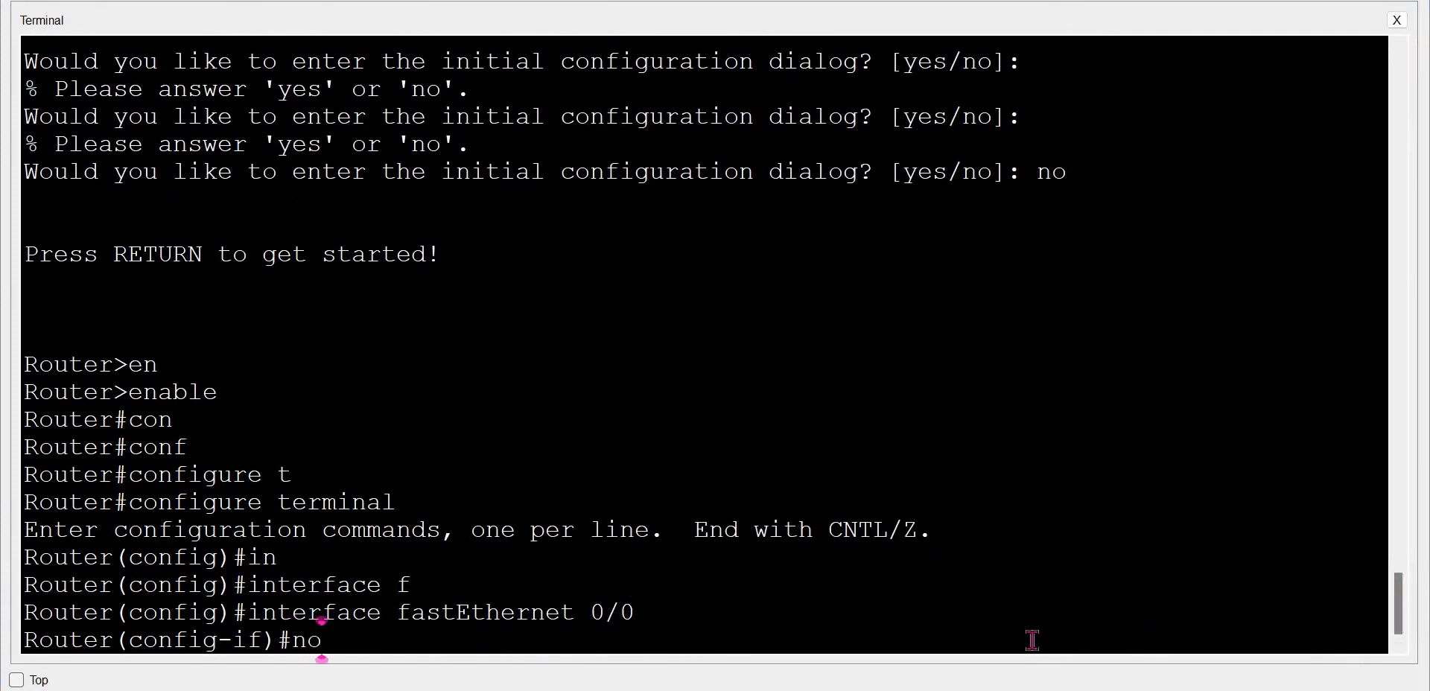
key(BackSpace)
key(BackSpace)
text(ip ad)
key(Tab)
text(192.1)
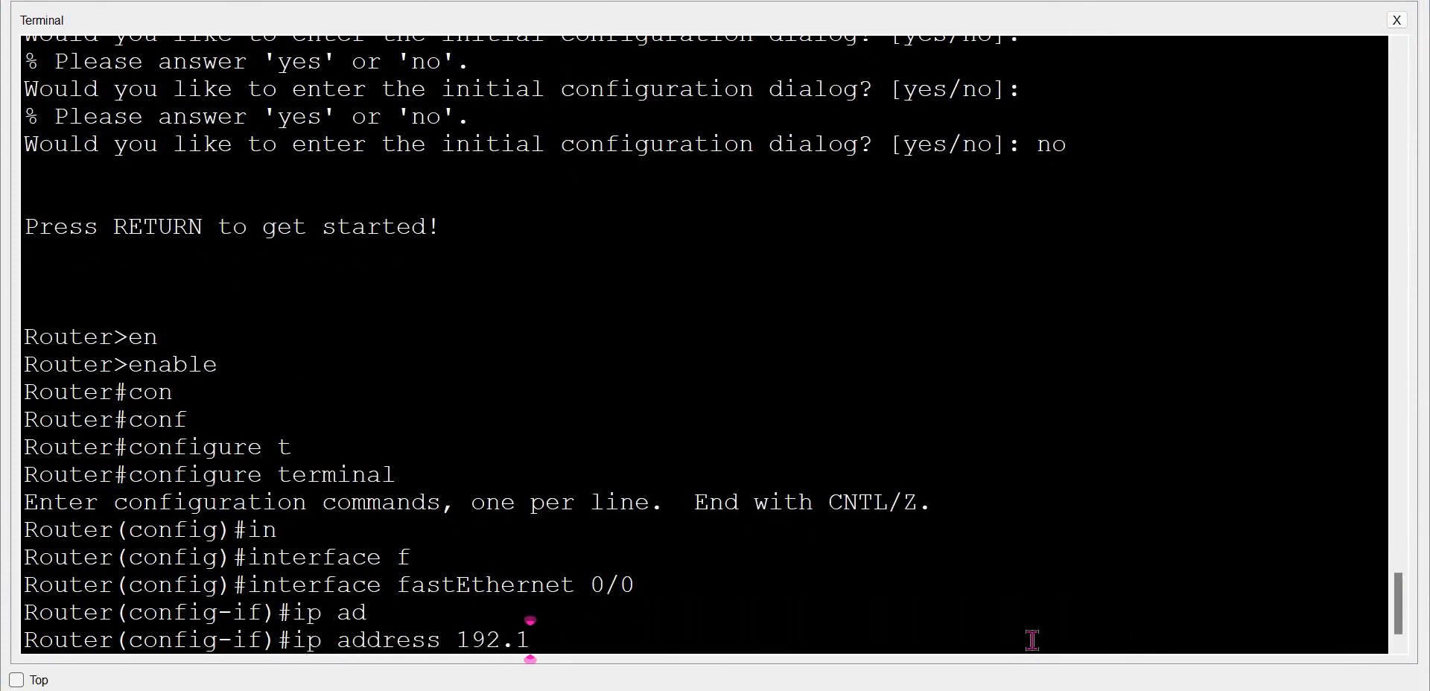
text(68.3.10 255.2)
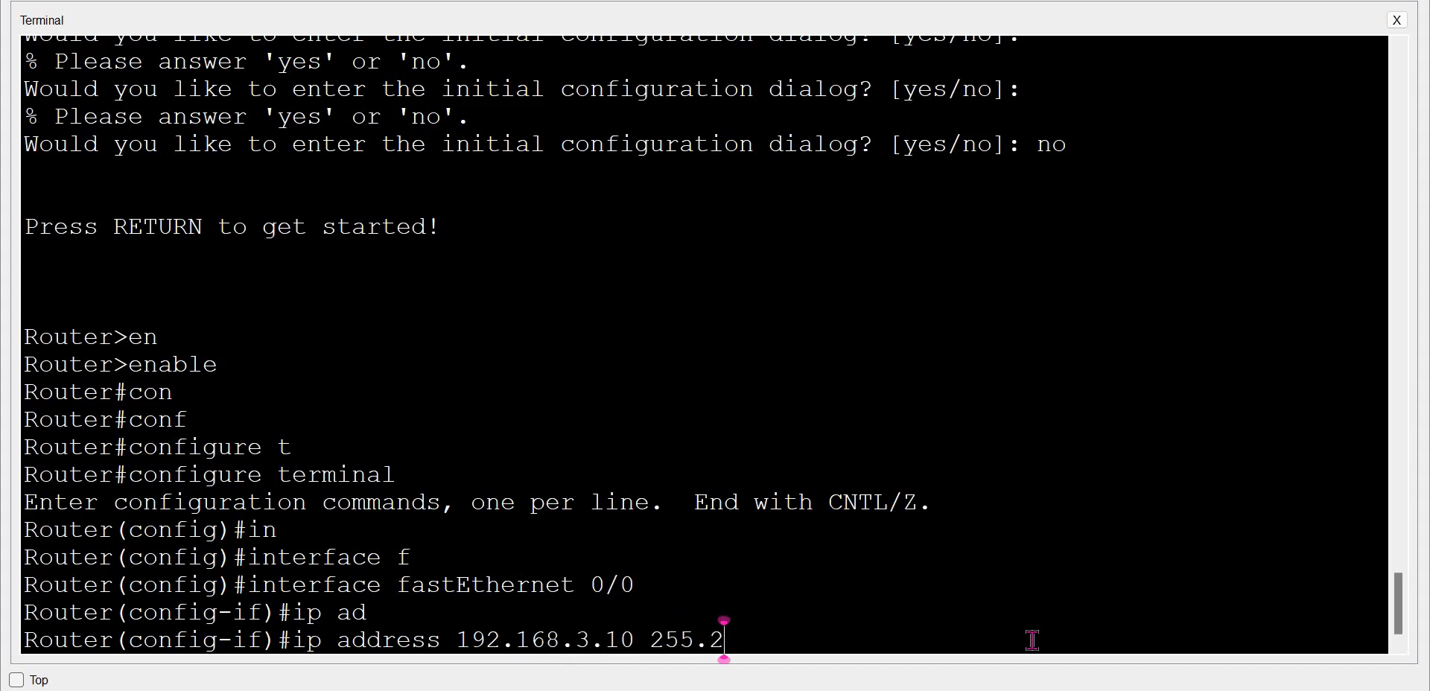
text(55.255.0)
key(Return)
- Enable FastEthernet 0/0 with no shutdown and exit to global configuration mode
text(no)
key(BackSpace)
key(BackSpace)
text(no s)
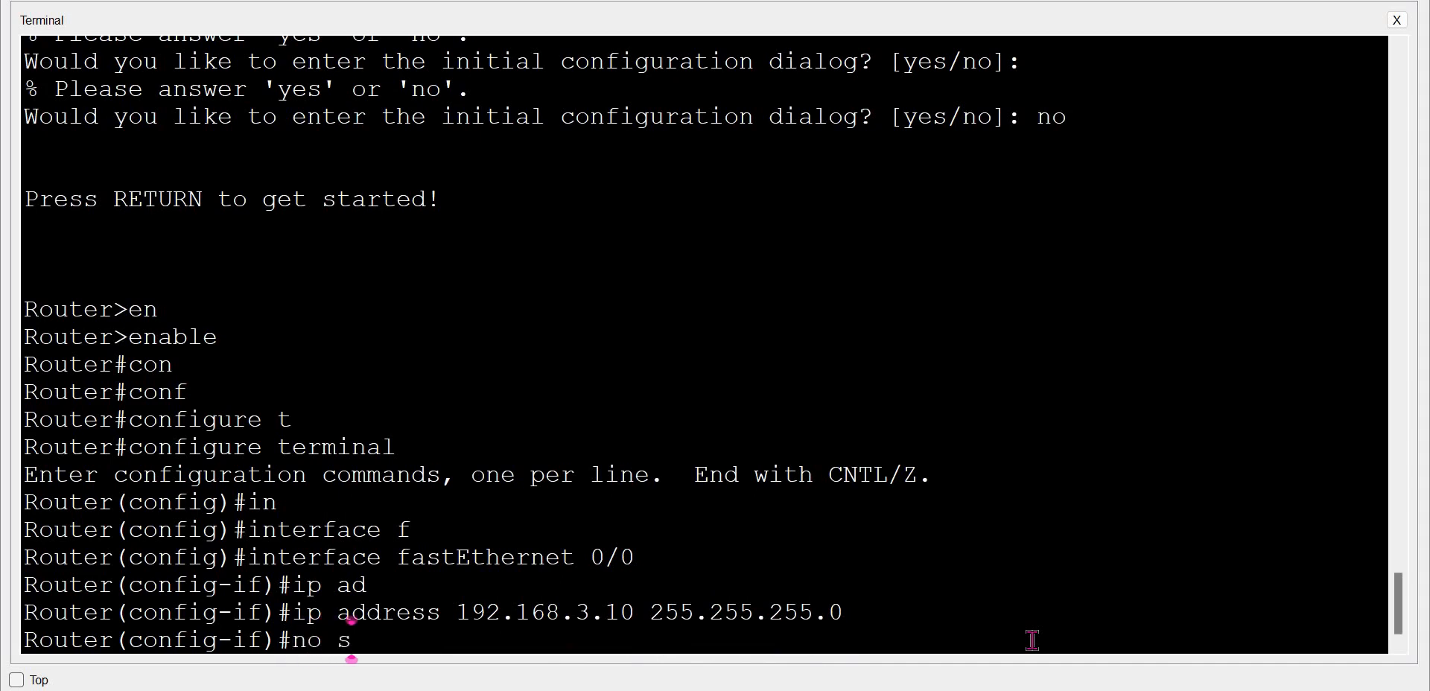
text(h)
key(Tab)
key(Return)
key(Return)
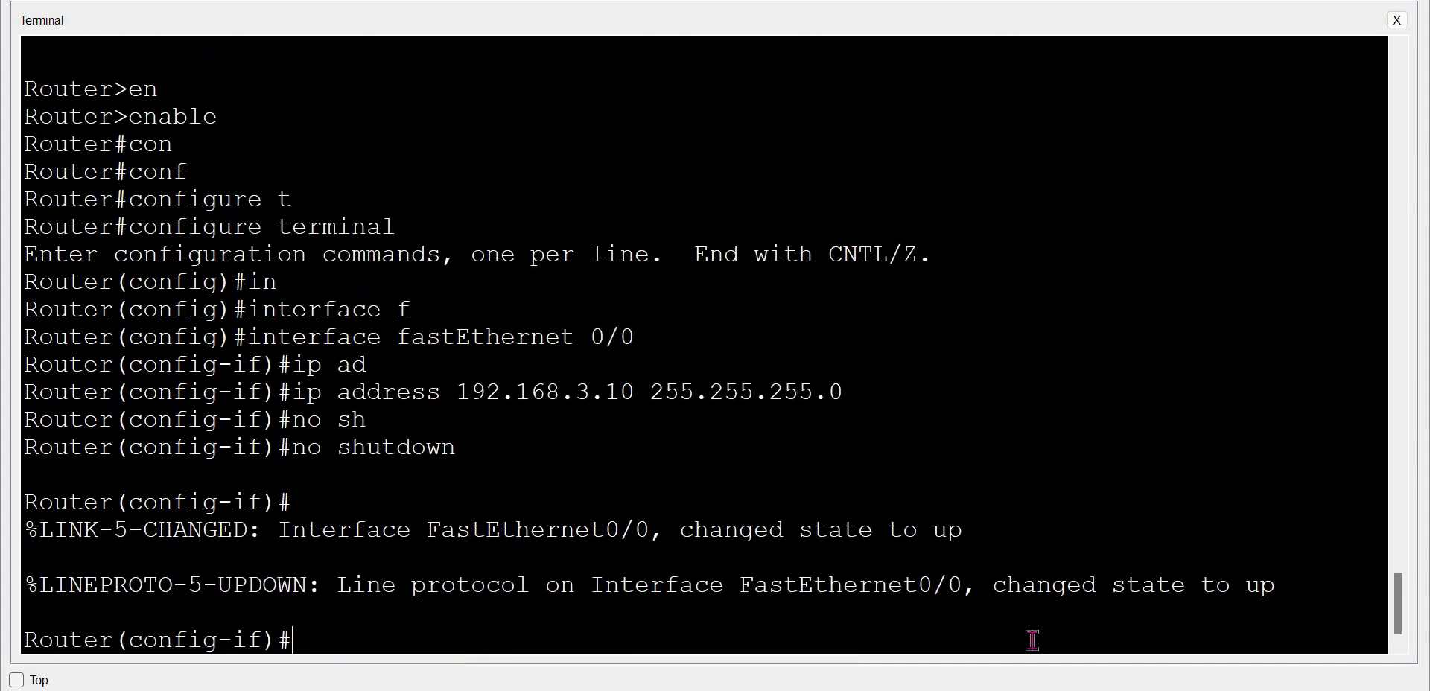
text(exit)
key(Return)
key(Return)
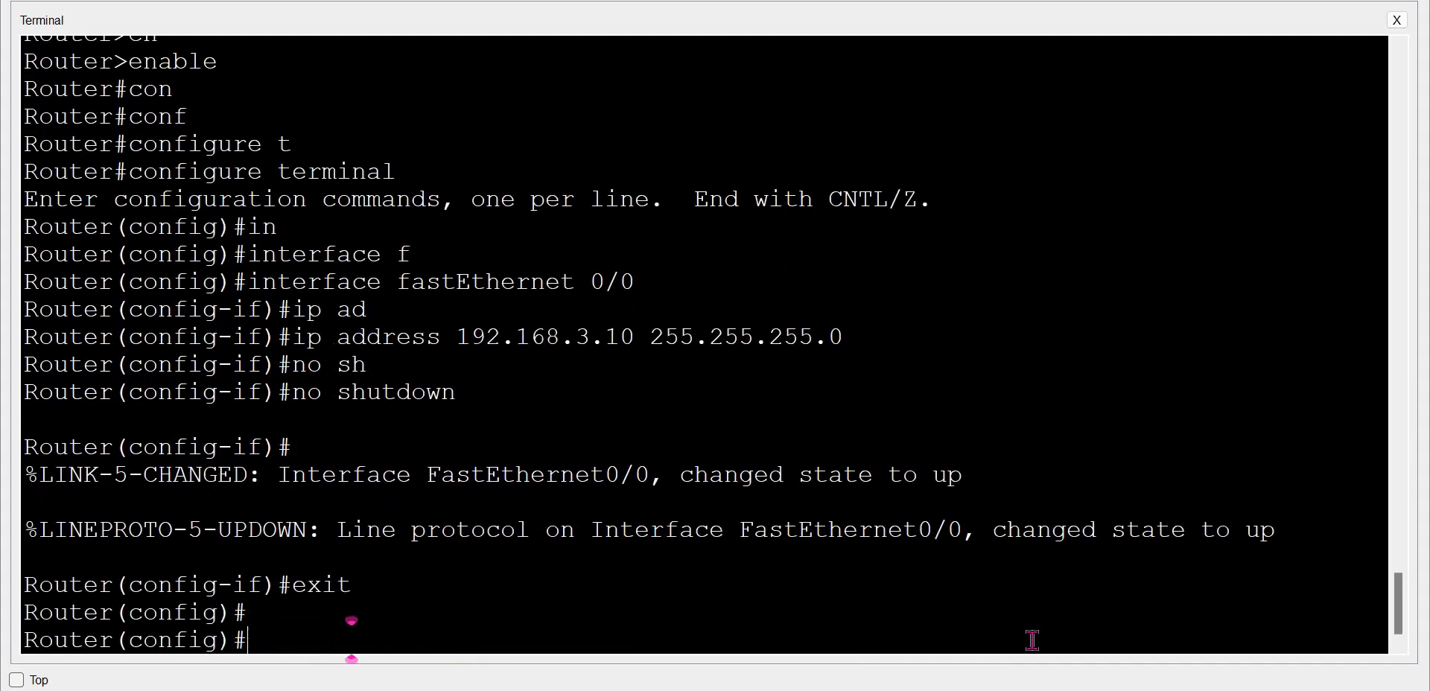
- Select interface fastEthernet 0/1 on Routeur Armoire X.02 and assign it IP address 192.168.2.20 with mask 255.255.255.0
text(in)
key(Tab)
text(f)
key(Tab)
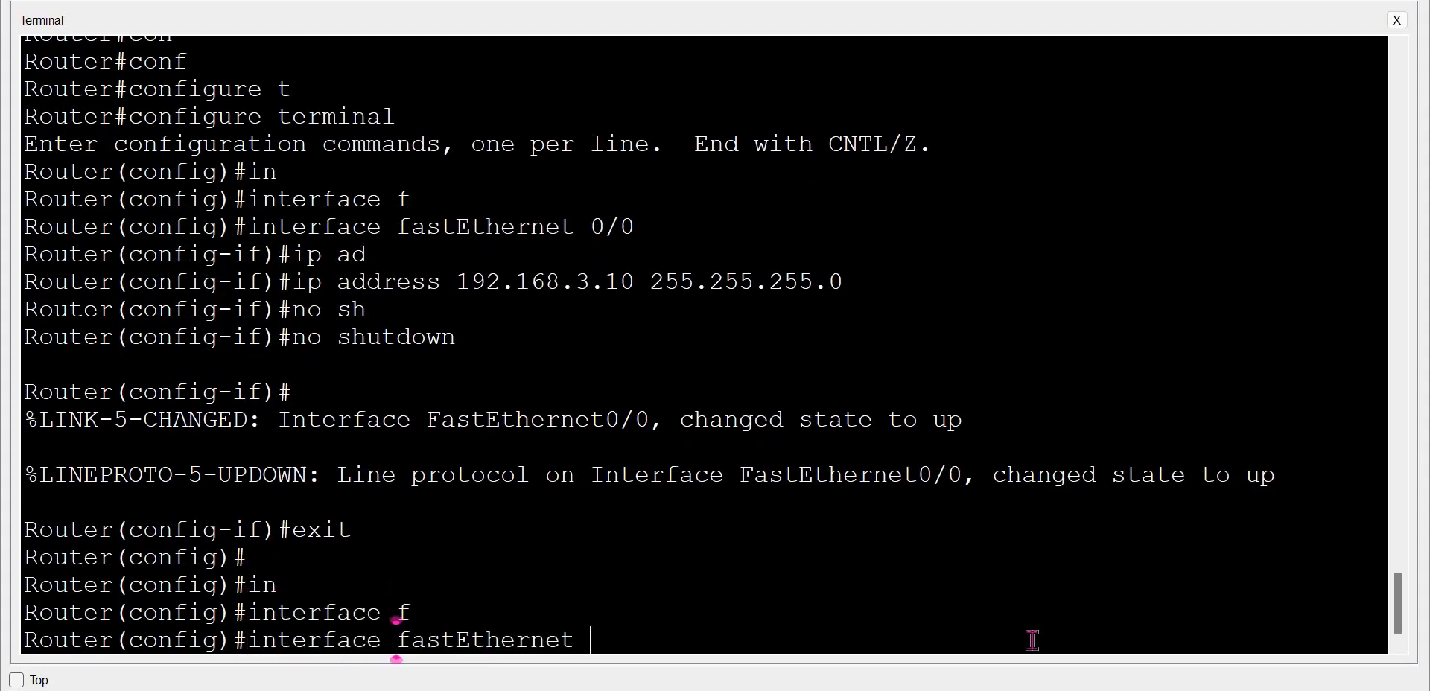
text(0/1)
key(Return)
text(ip ad)
key(Tab)
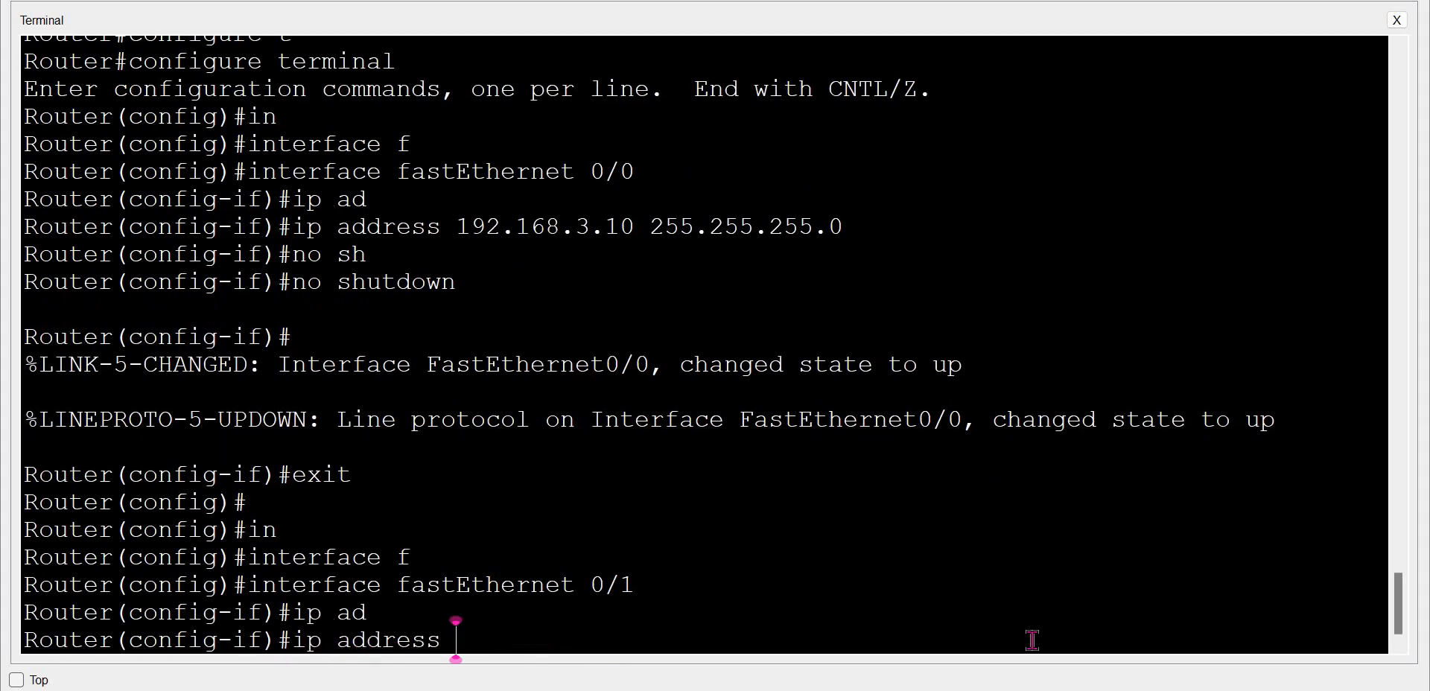
text(192.168.2.)
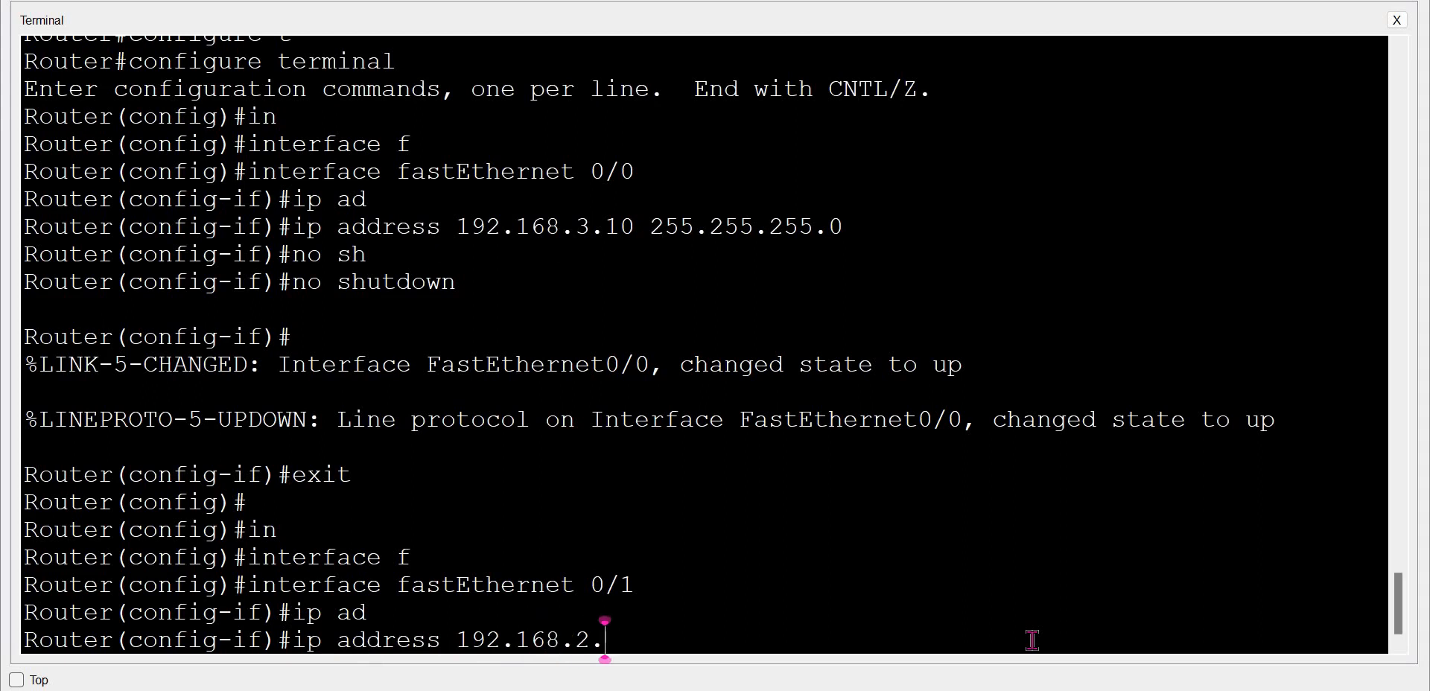
text(20 255.255.255.0)
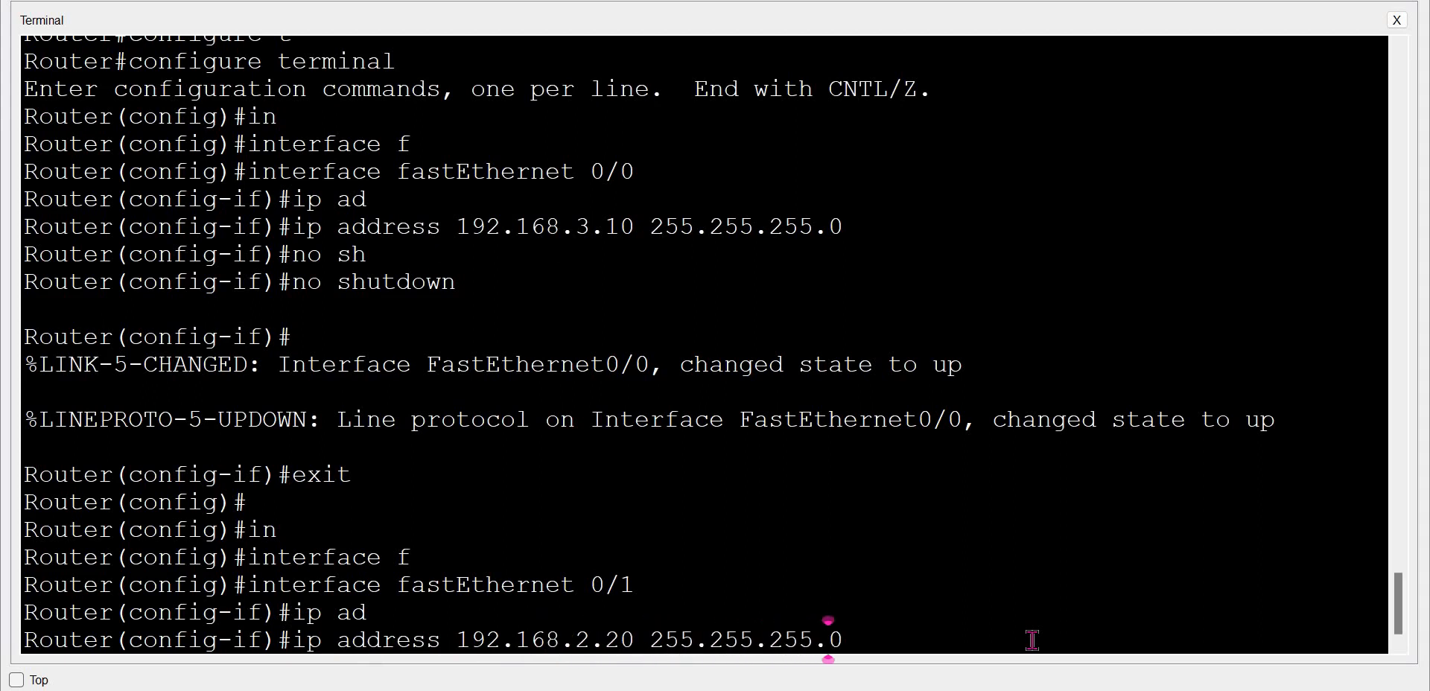
key(Return)
- Enable FastEthernet 0/1 with no shutdown, dismiss the VPN update pop-up and exit to global configuration mode
text(no sh)
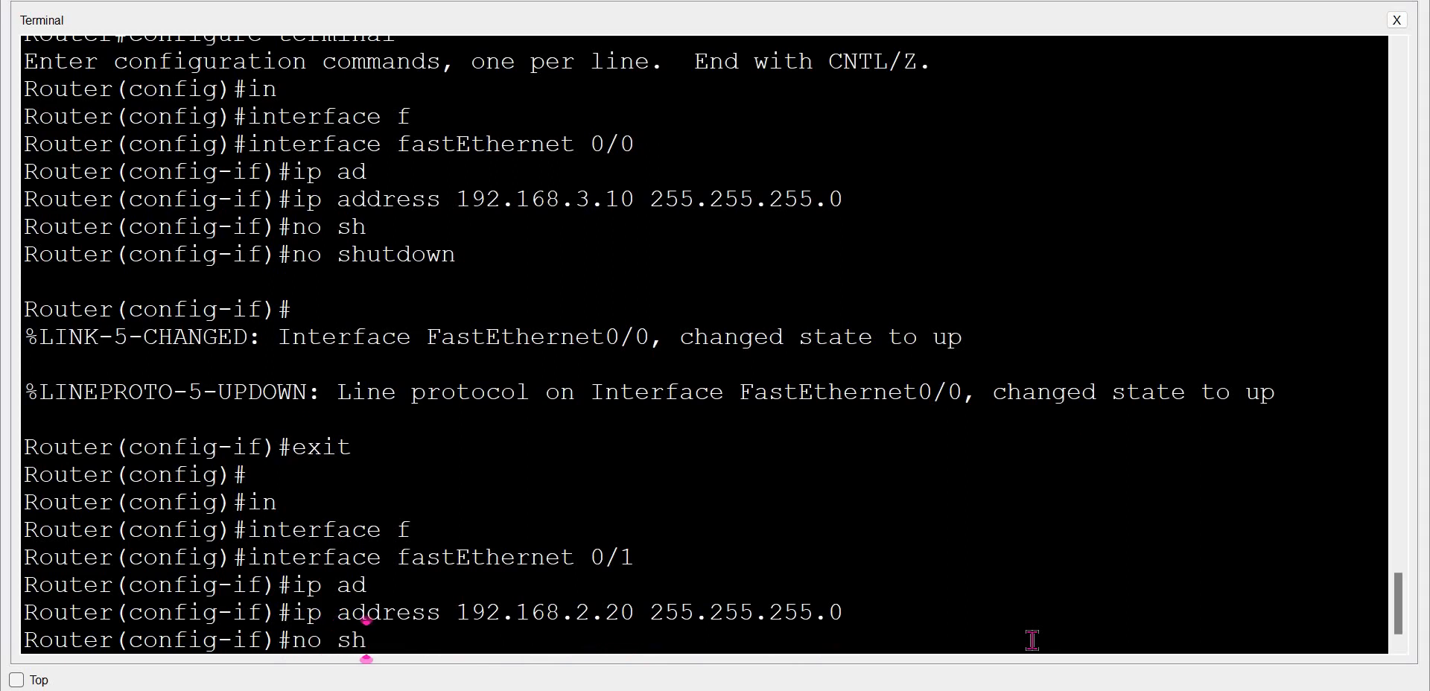
key(Tab)
key(Return)
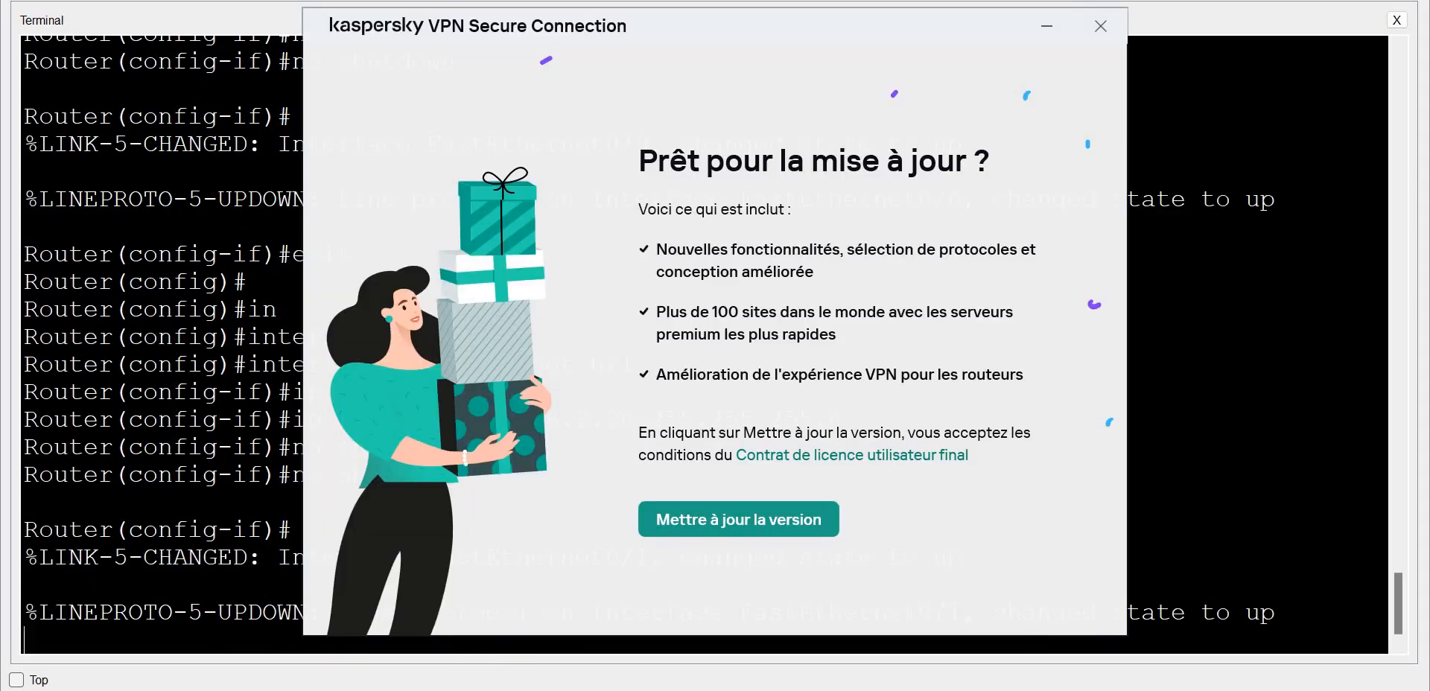
click(1101, 28)
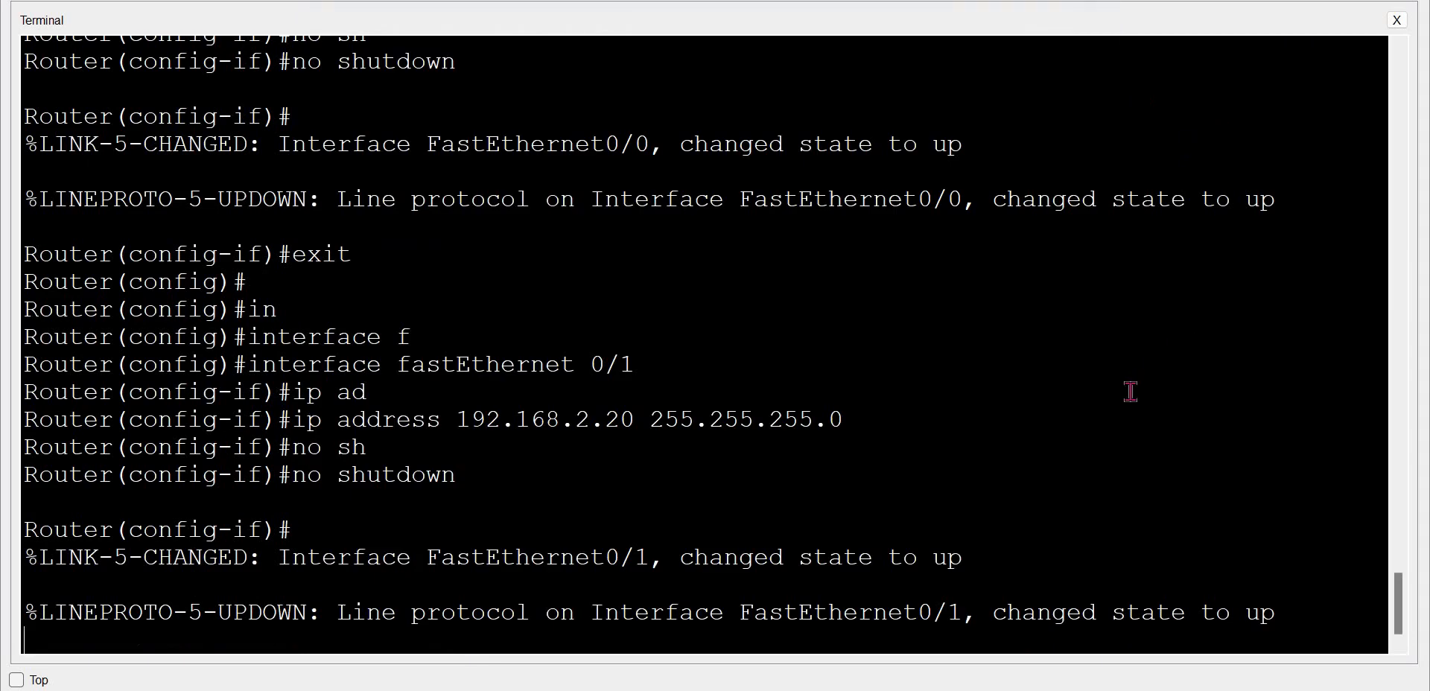
key(Return)
text(exit)
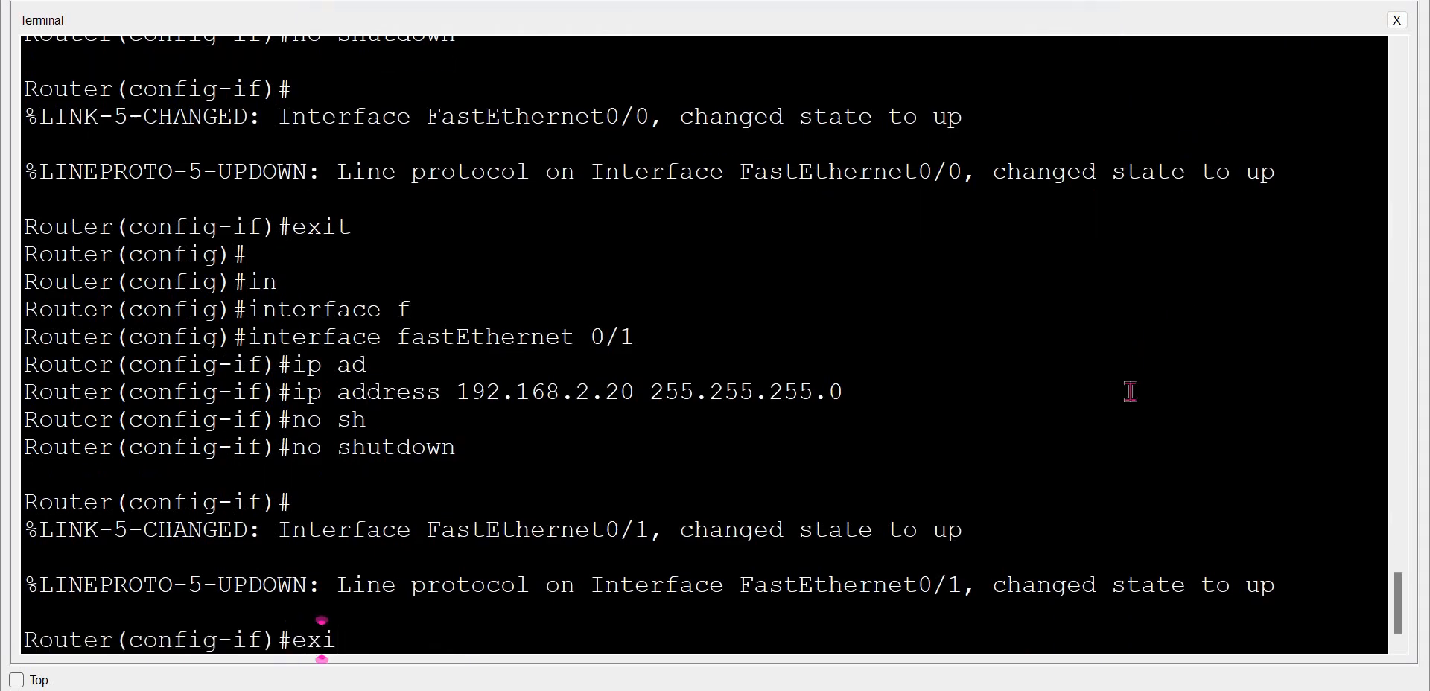
key(Return)
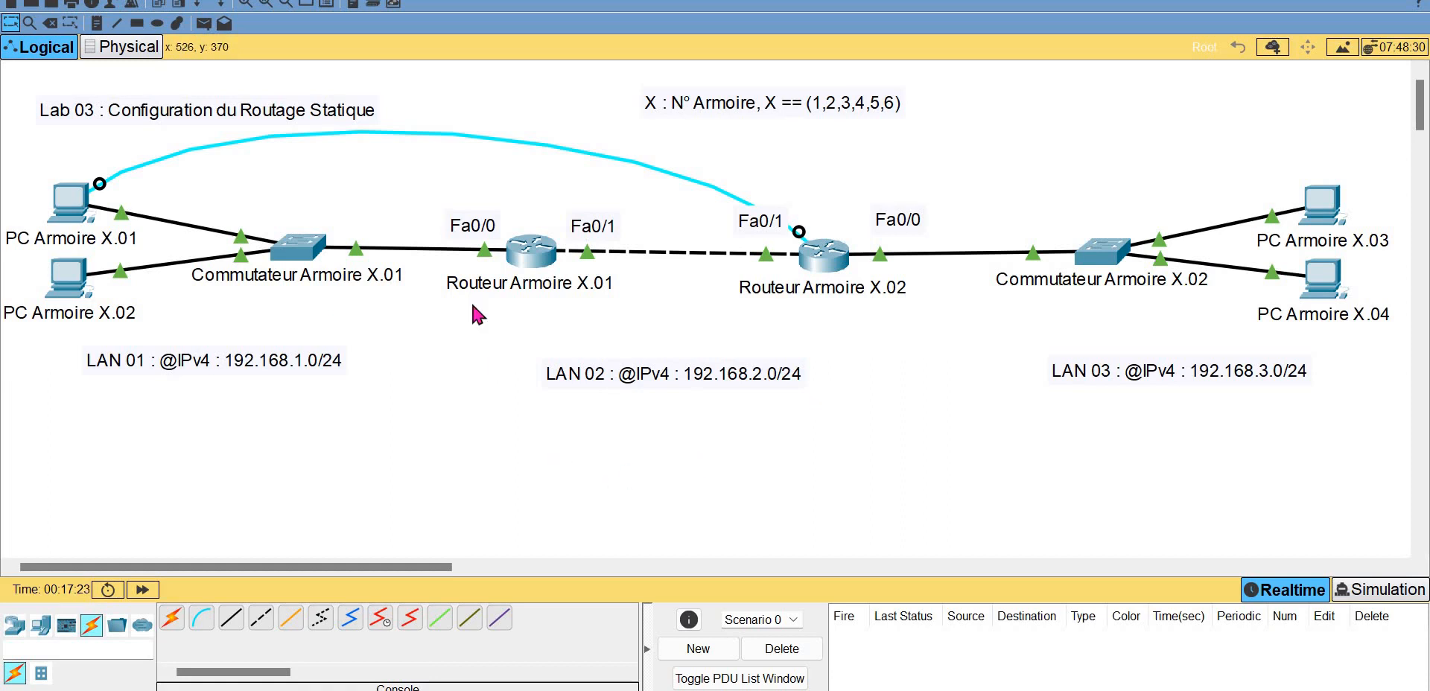
- Test connectivity by sending two simple PDUs from PC Armoire X.01 to PC Armoire X.03
click(206, 26)
click(71, 203)
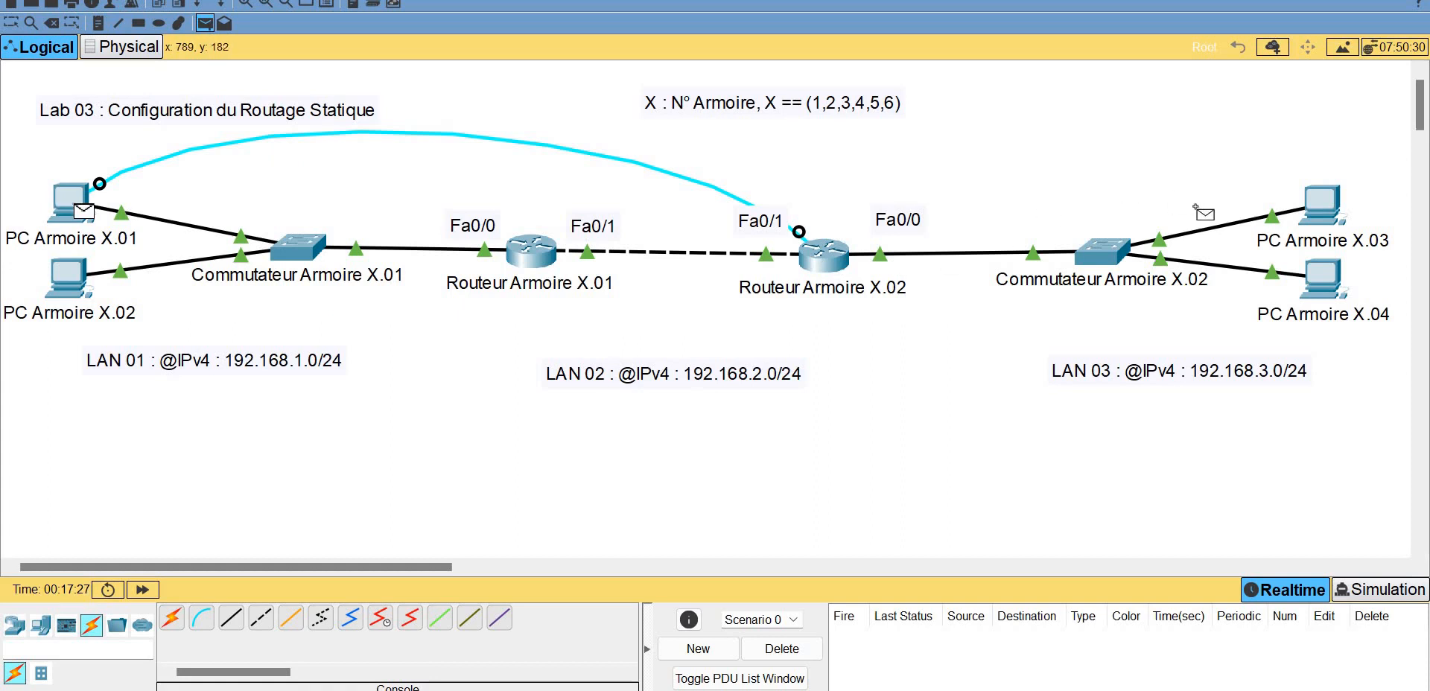
click(1311, 215)
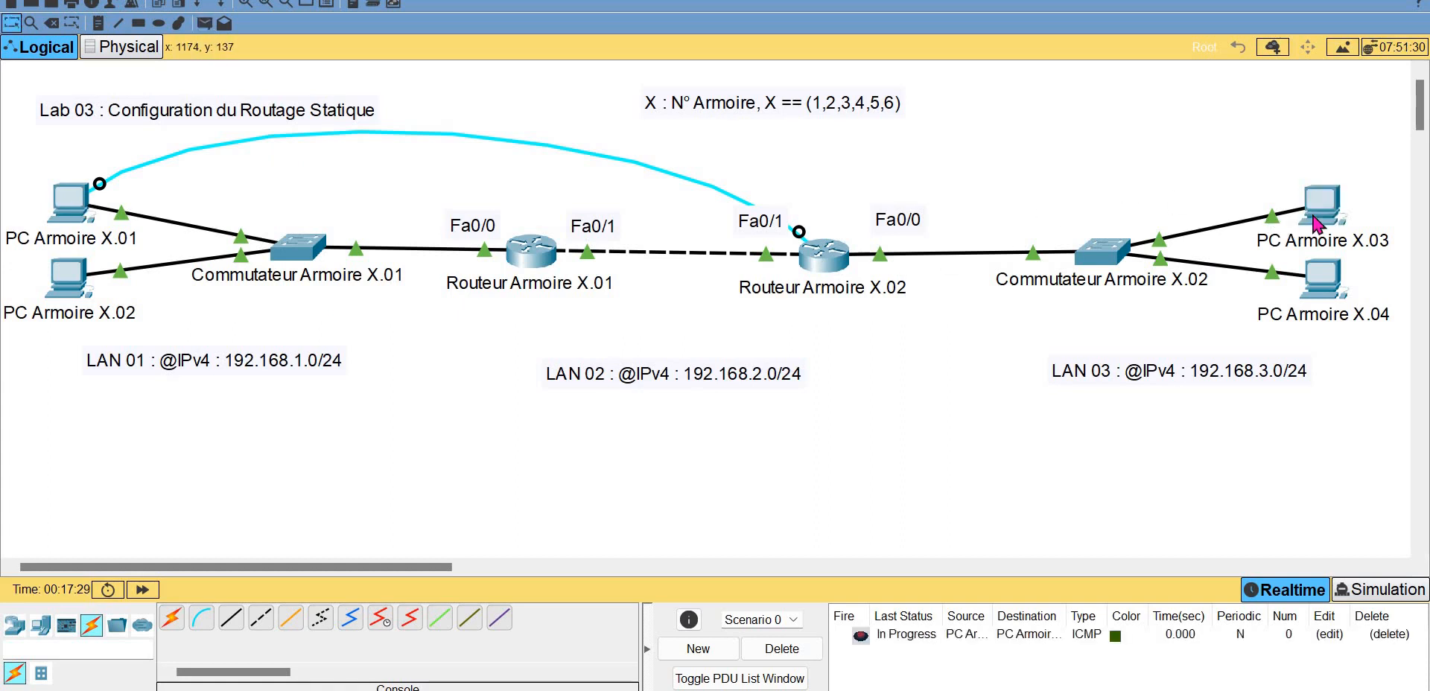
click(204, 26)
click(81, 204)
click(1317, 221)
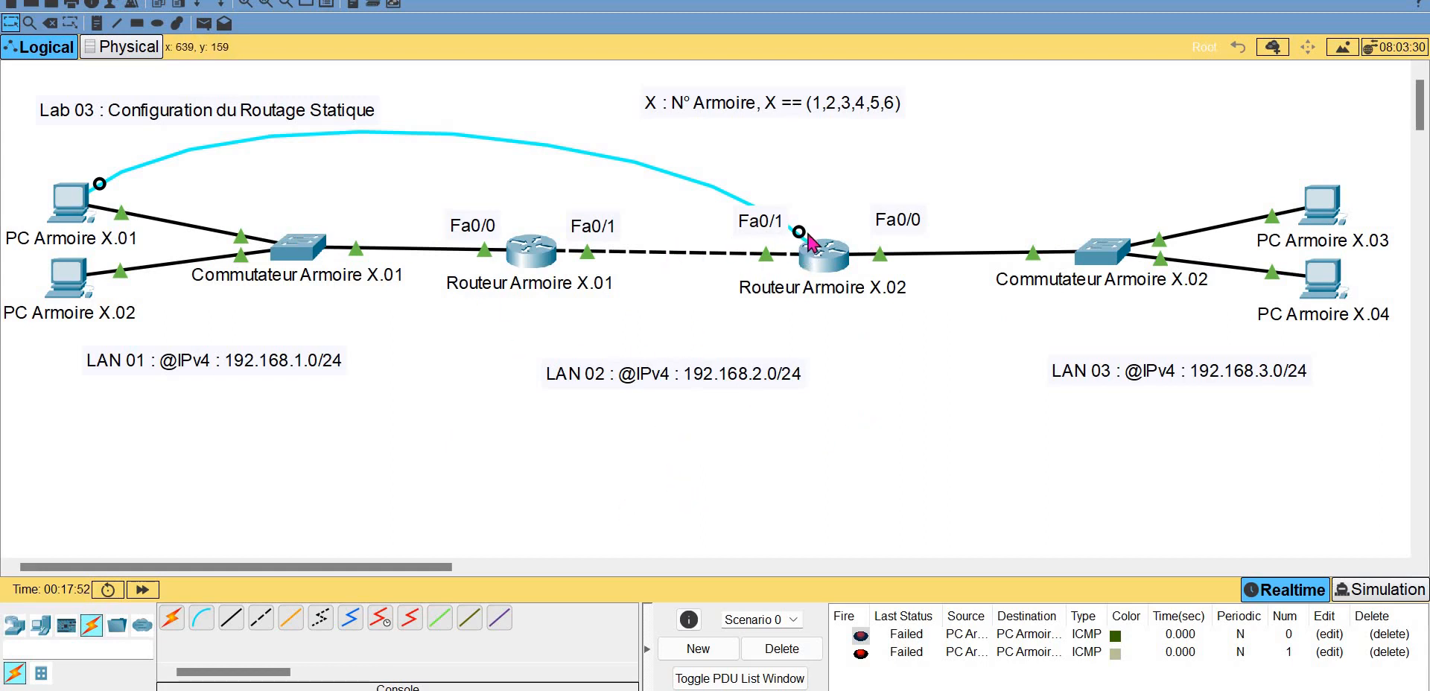
- Move the console cable to the Console port of Routeur Armoire X.01 and open a maximized terminal session from PC Armoire X.01
click(527, 260)
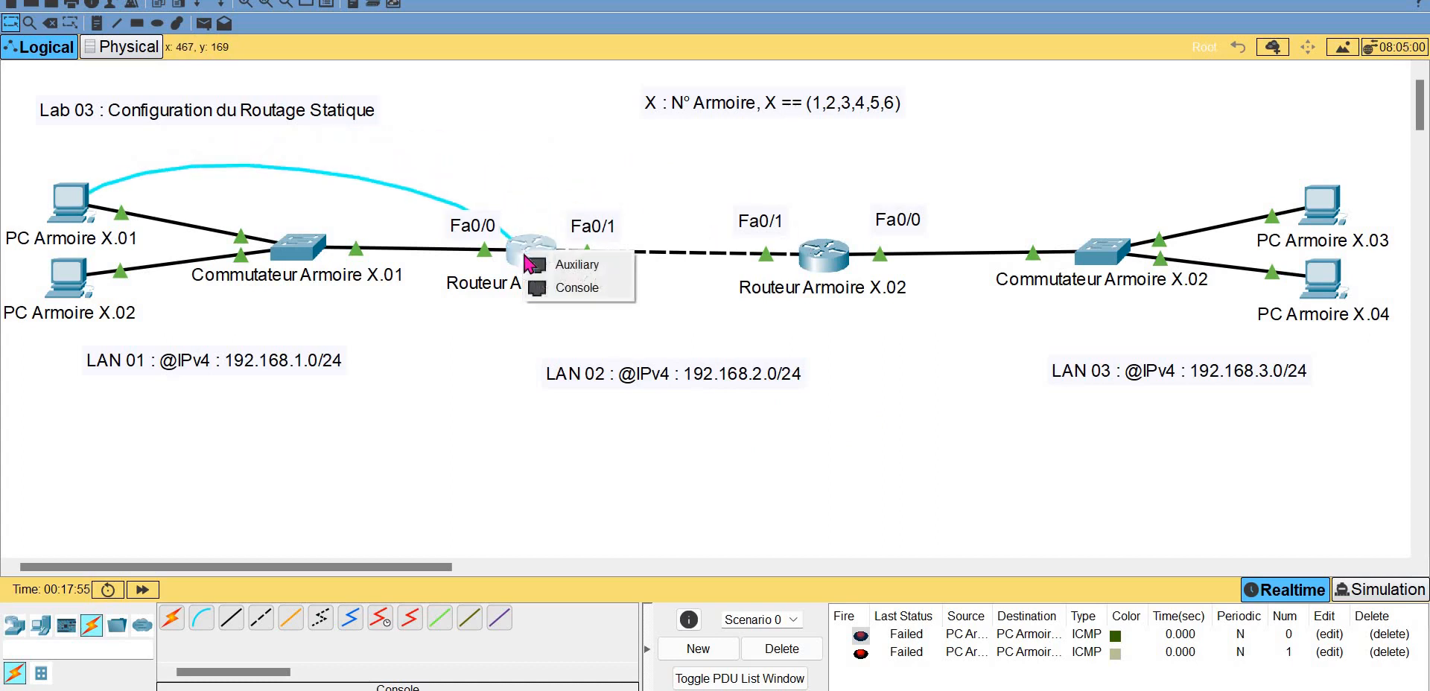
click(567, 288)
click(69, 220)
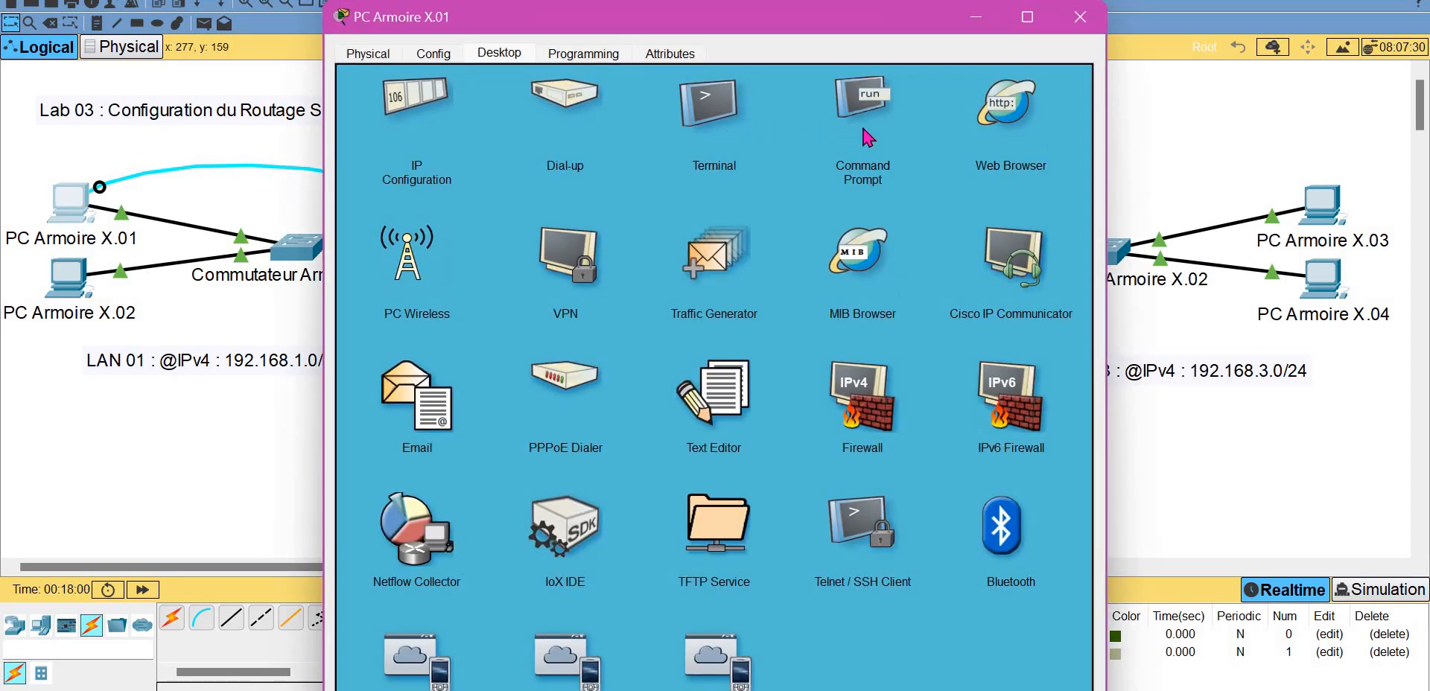
click(693, 113)
click(1056, 255)
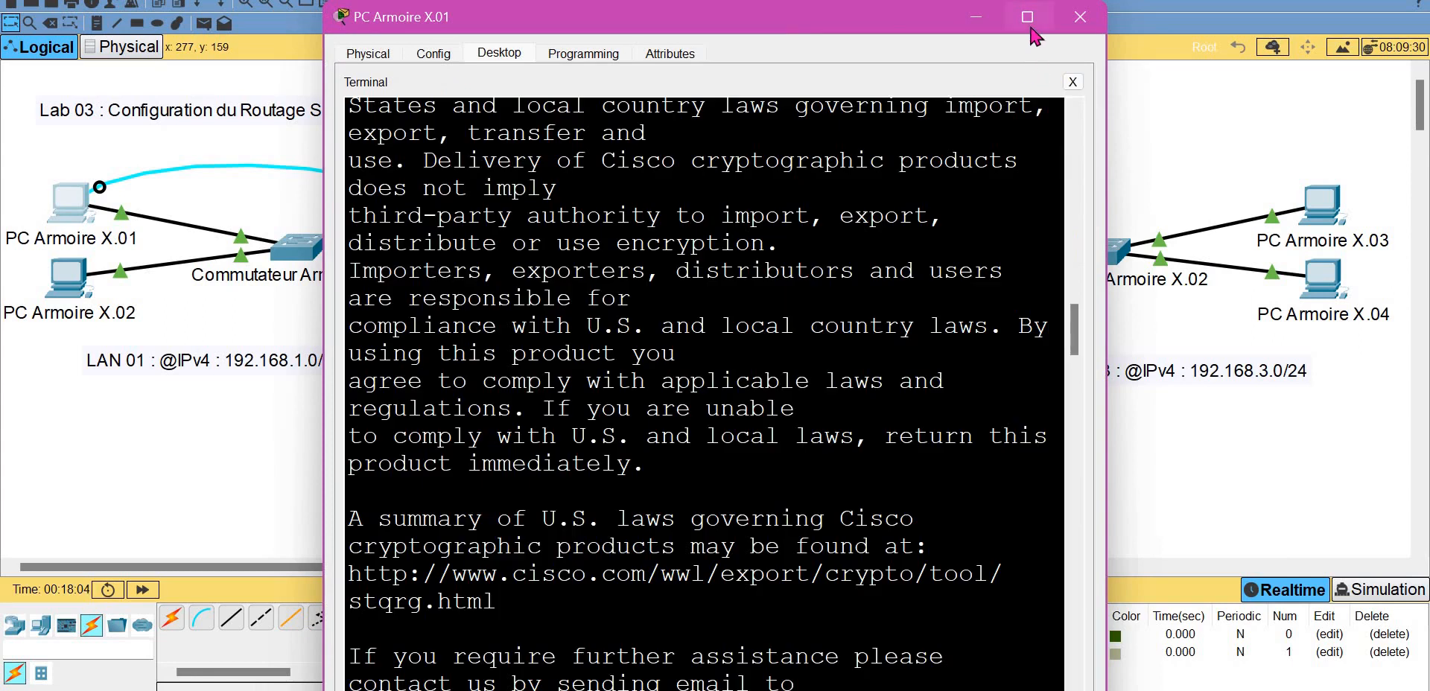
click(1030, 22)
- Exit global configuration mode on Routeur Armoire X.01 and display its routing table with show ip route
key(Return)
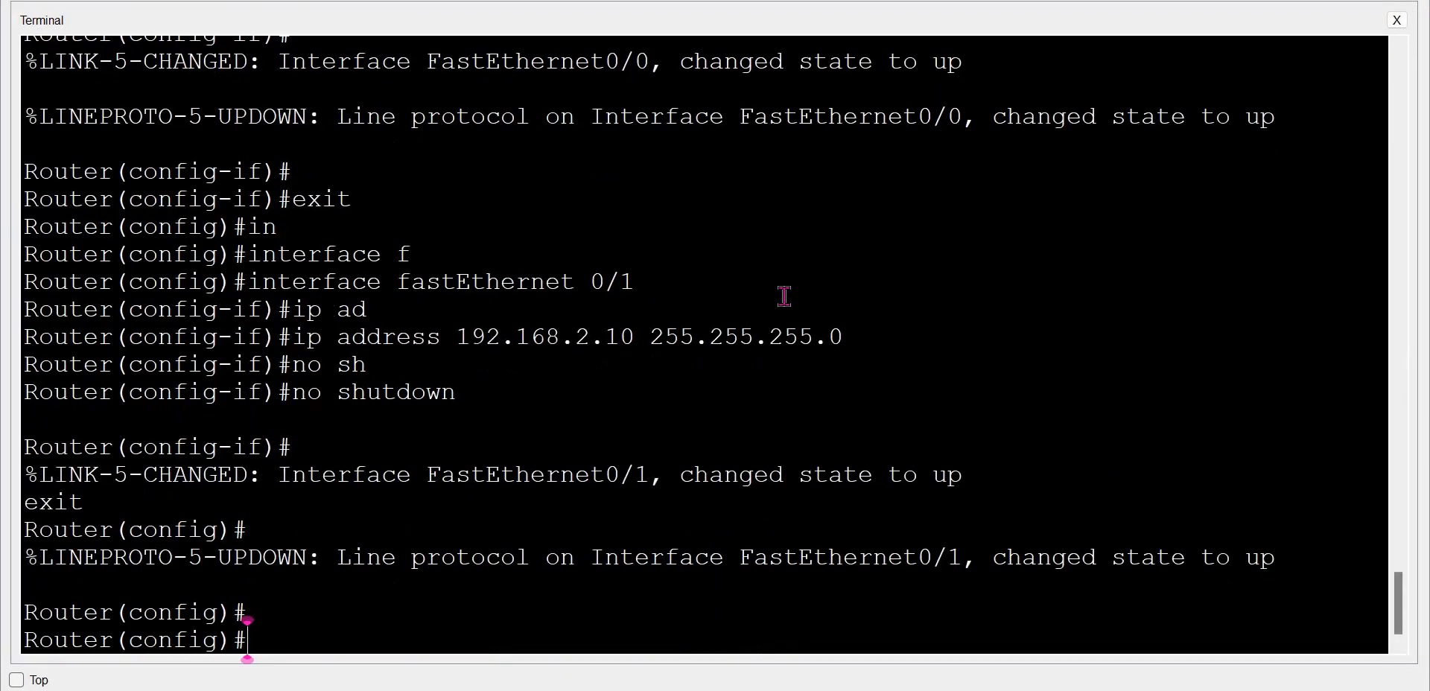
text(exit)
key(Return)
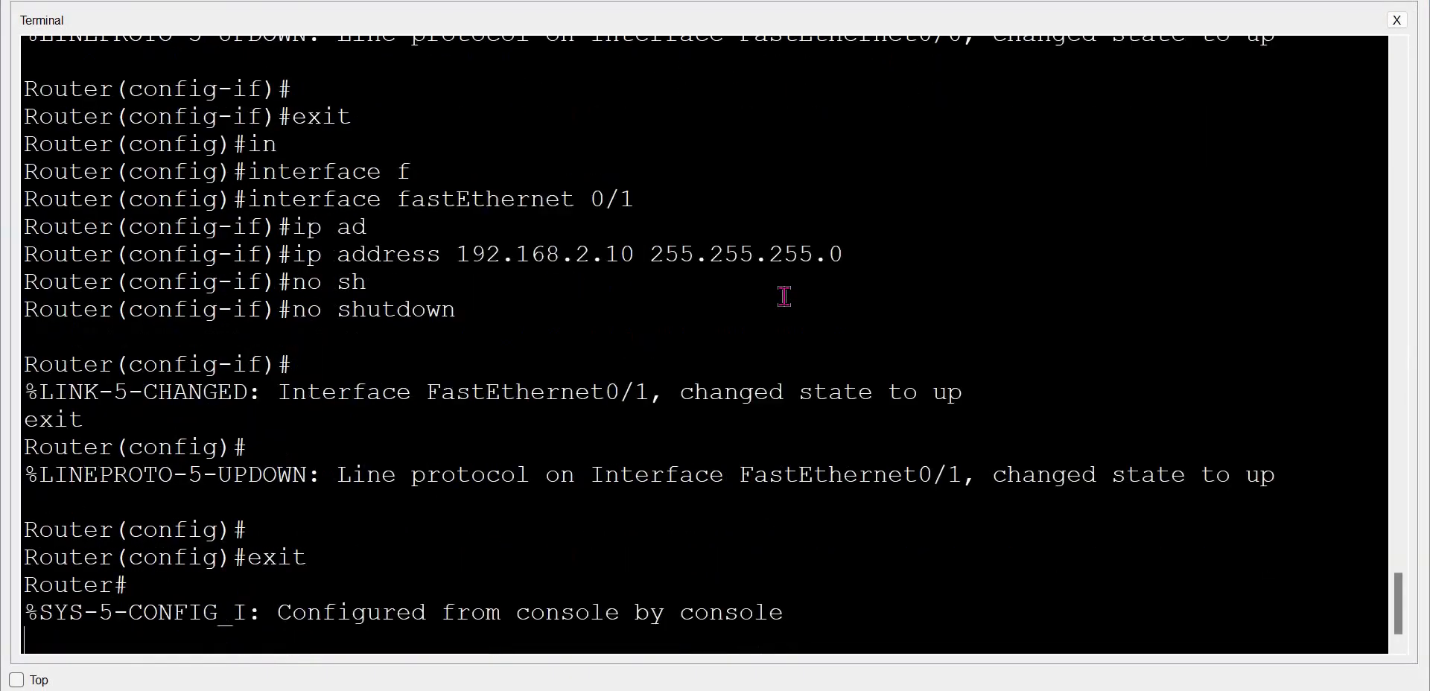
text(sho)
key(Tab)
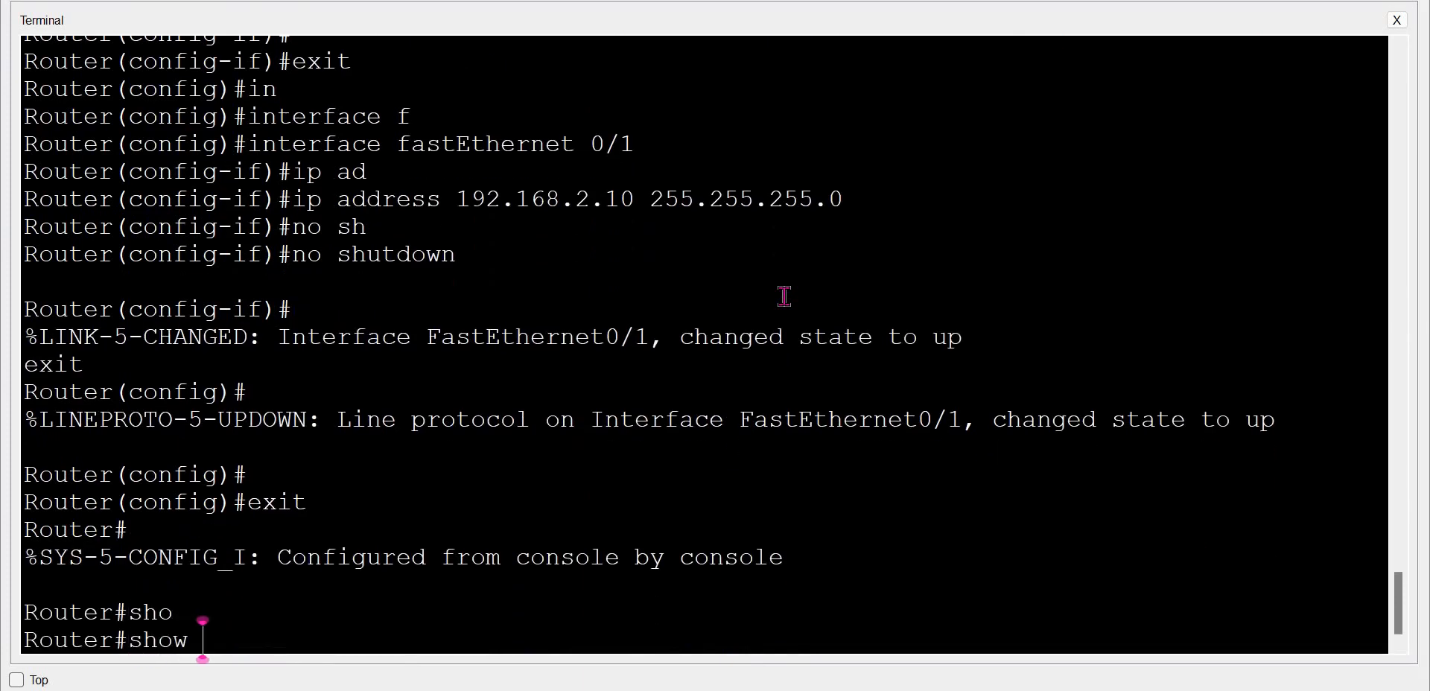
text(ip route)
key(Return)
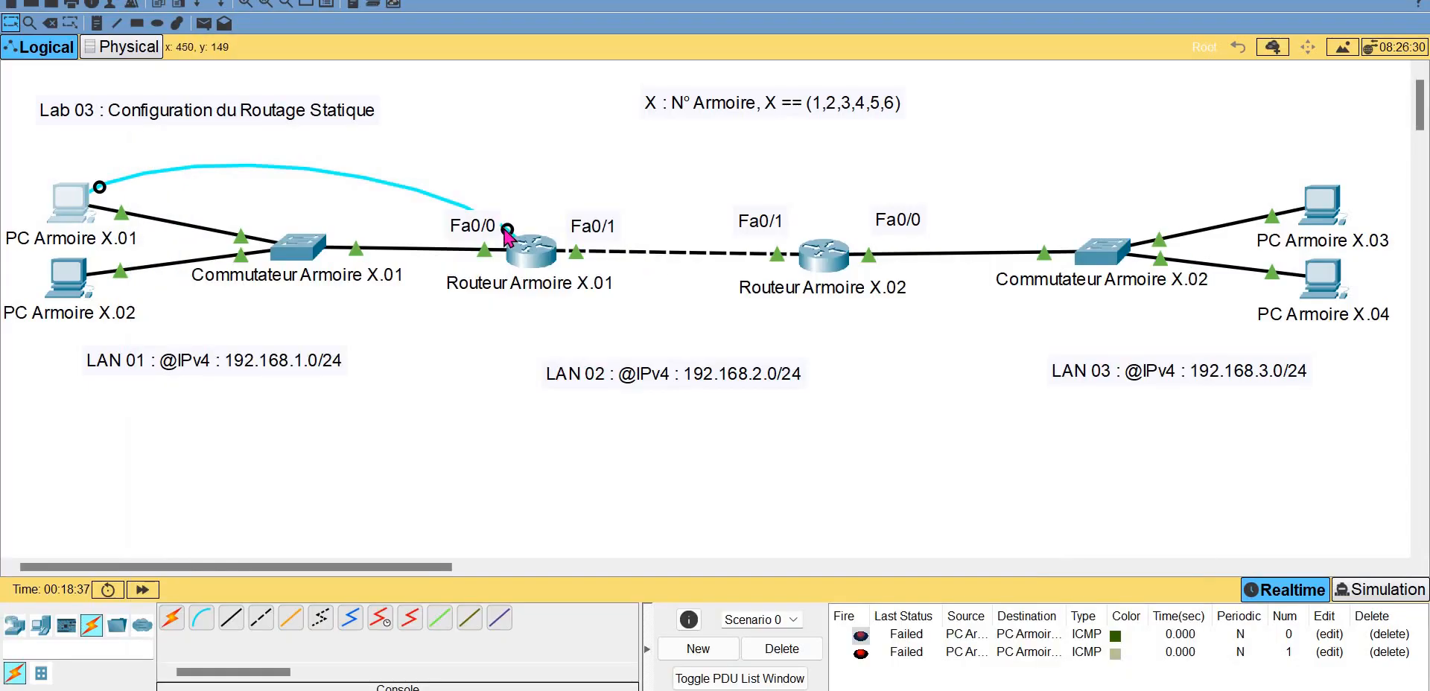
- Move the console cable to the Console port of Routeur Armoire X.02 and reopen the terminal from PC Armoire X.01 with default settings
click(821, 257)
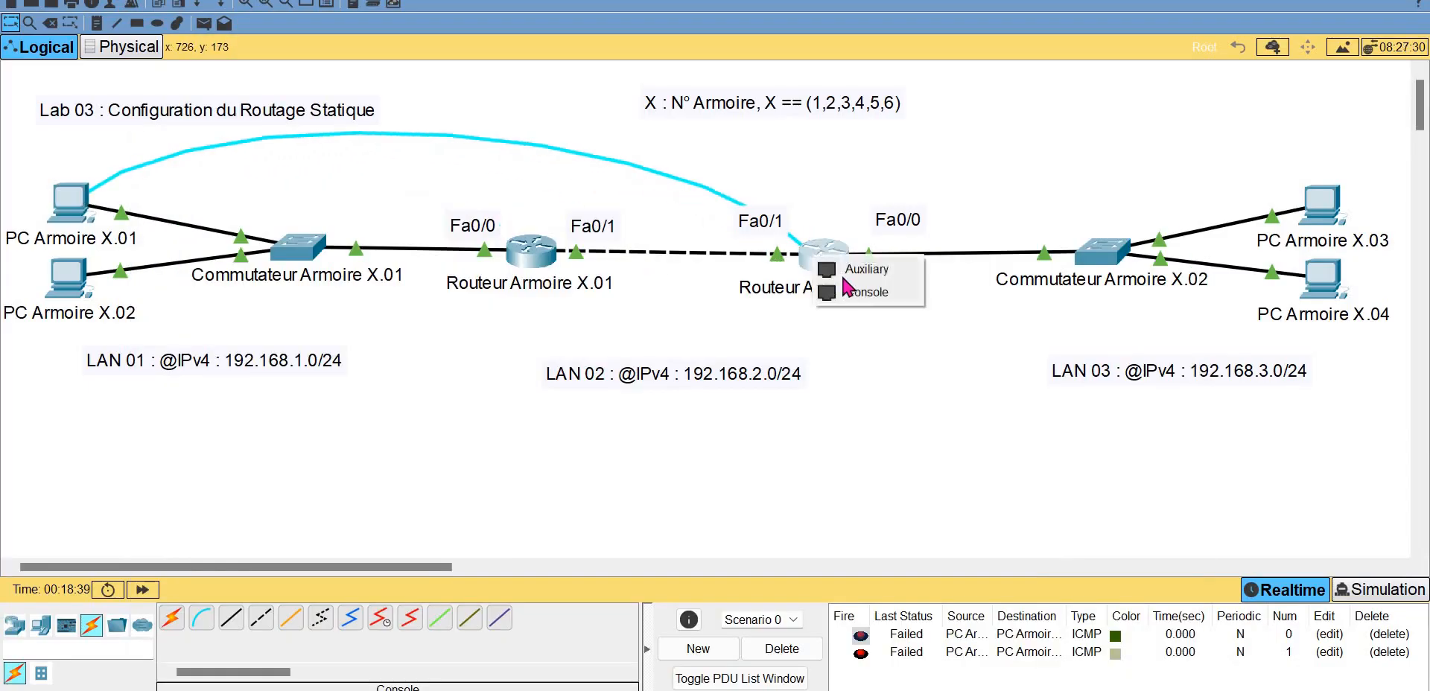
click(864, 291)
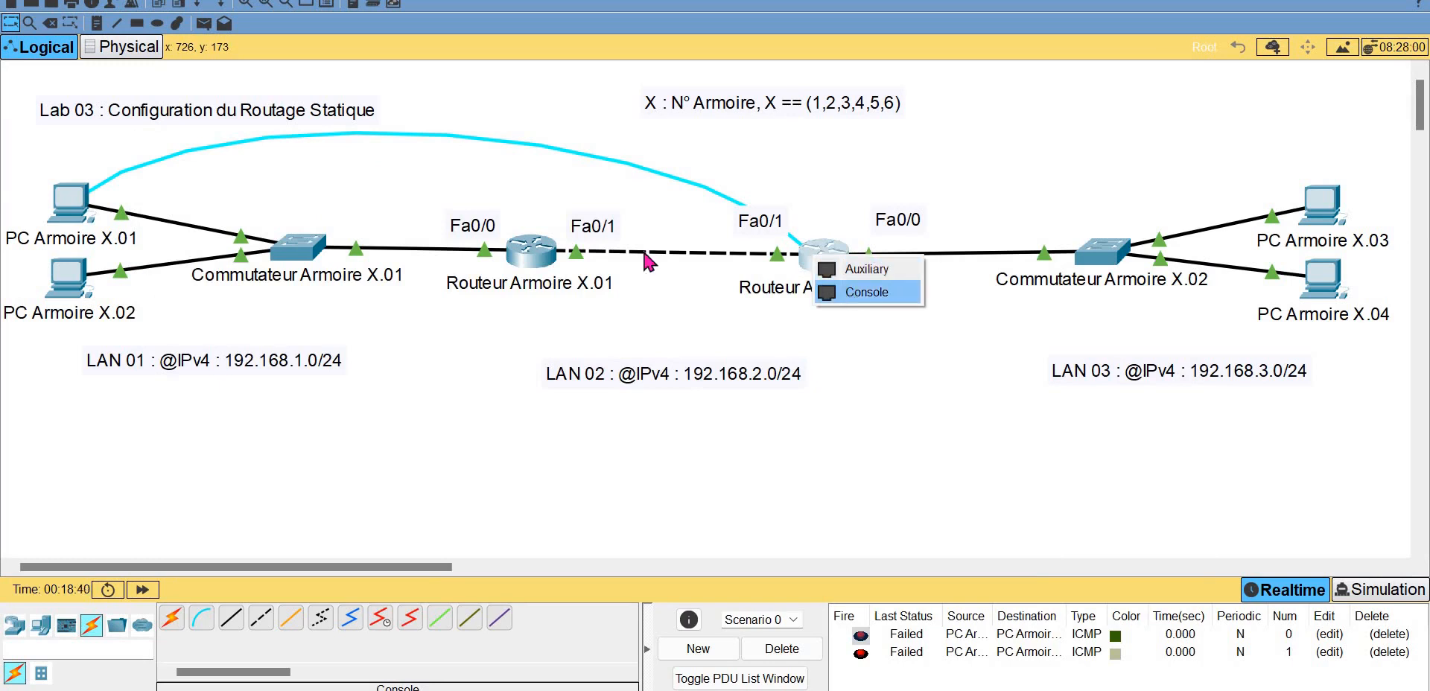
click(85, 209)
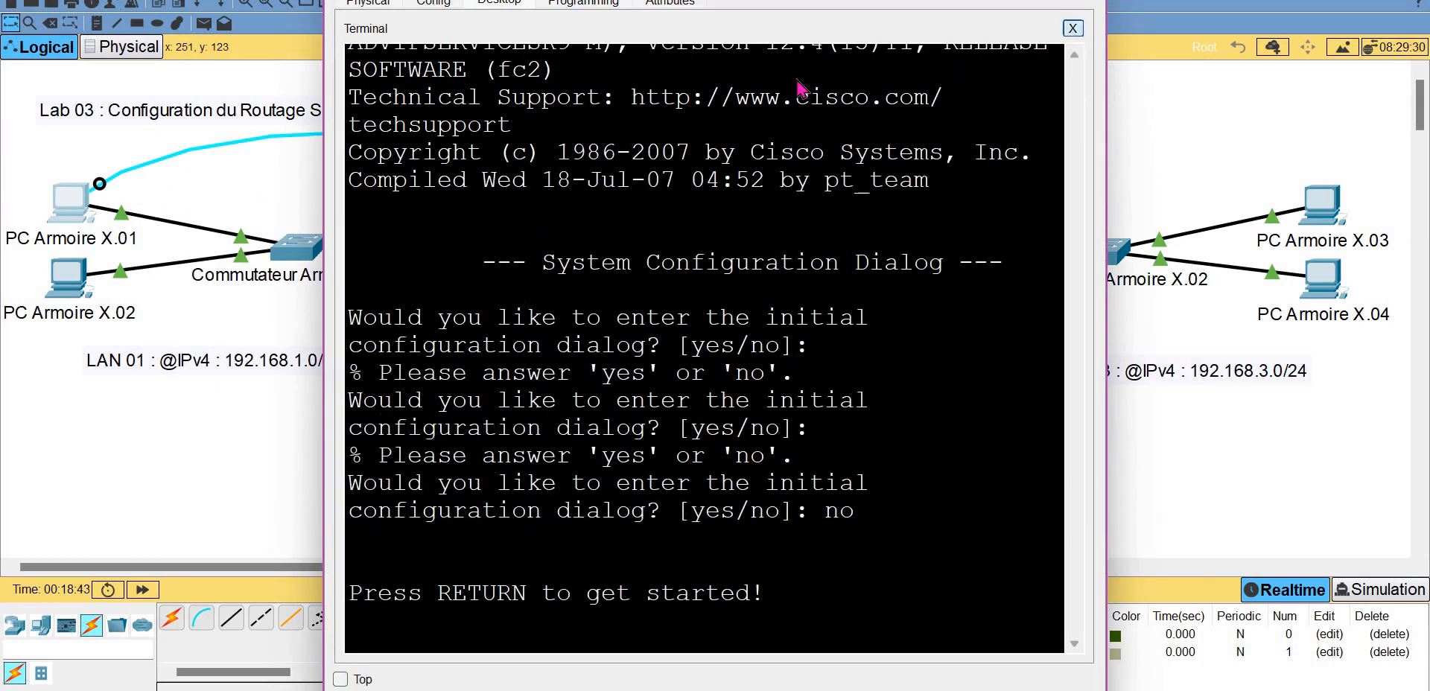
click(1073, 29)
click(693, 56)
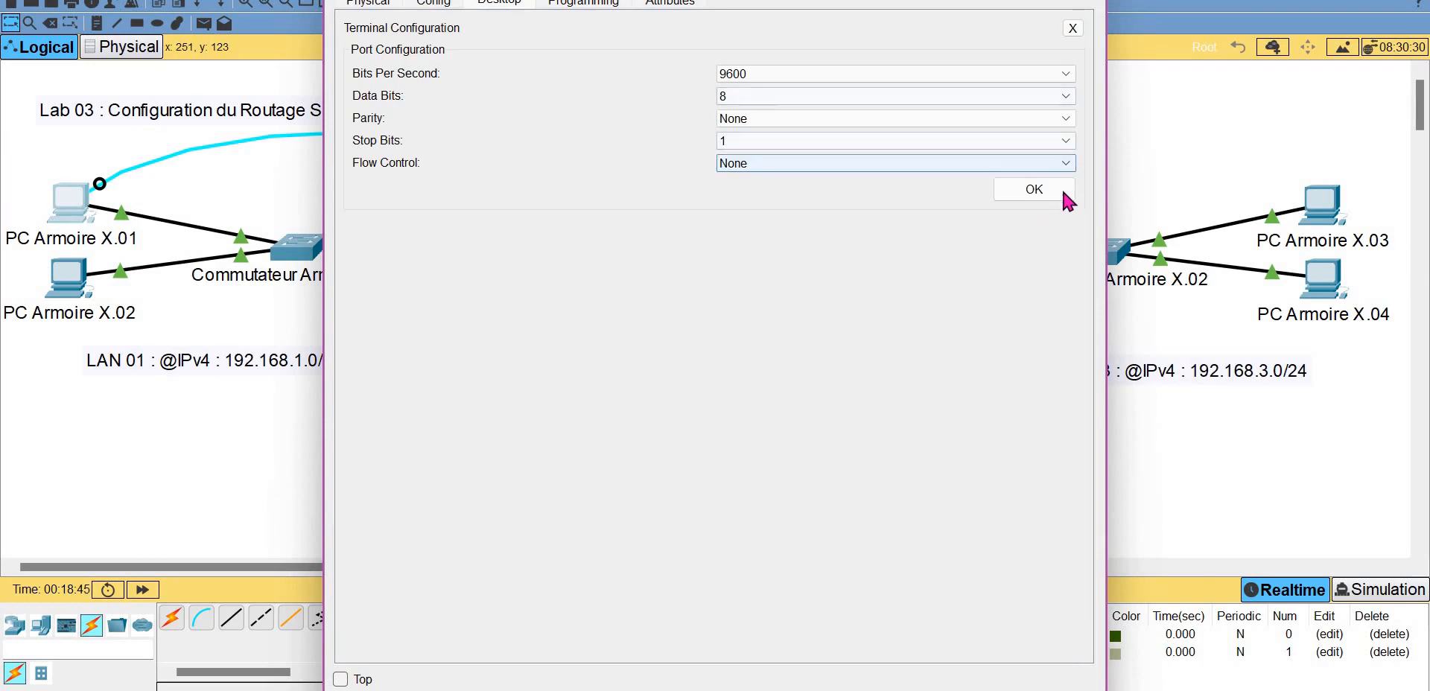
key(Return)
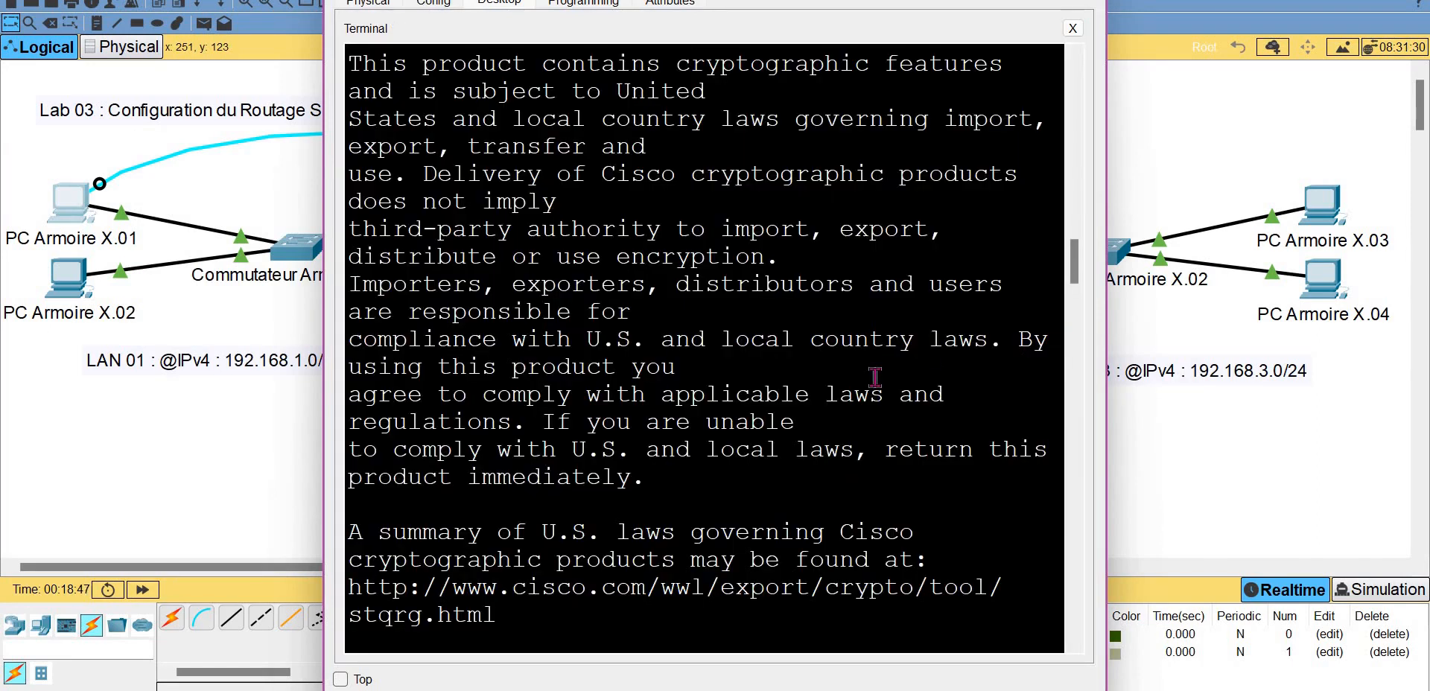
- Exit global configuration mode to privileged mode on Routeur Armoire X.02
key(Return)
key(Return)
text(exit)
key(Return)
key(Return)
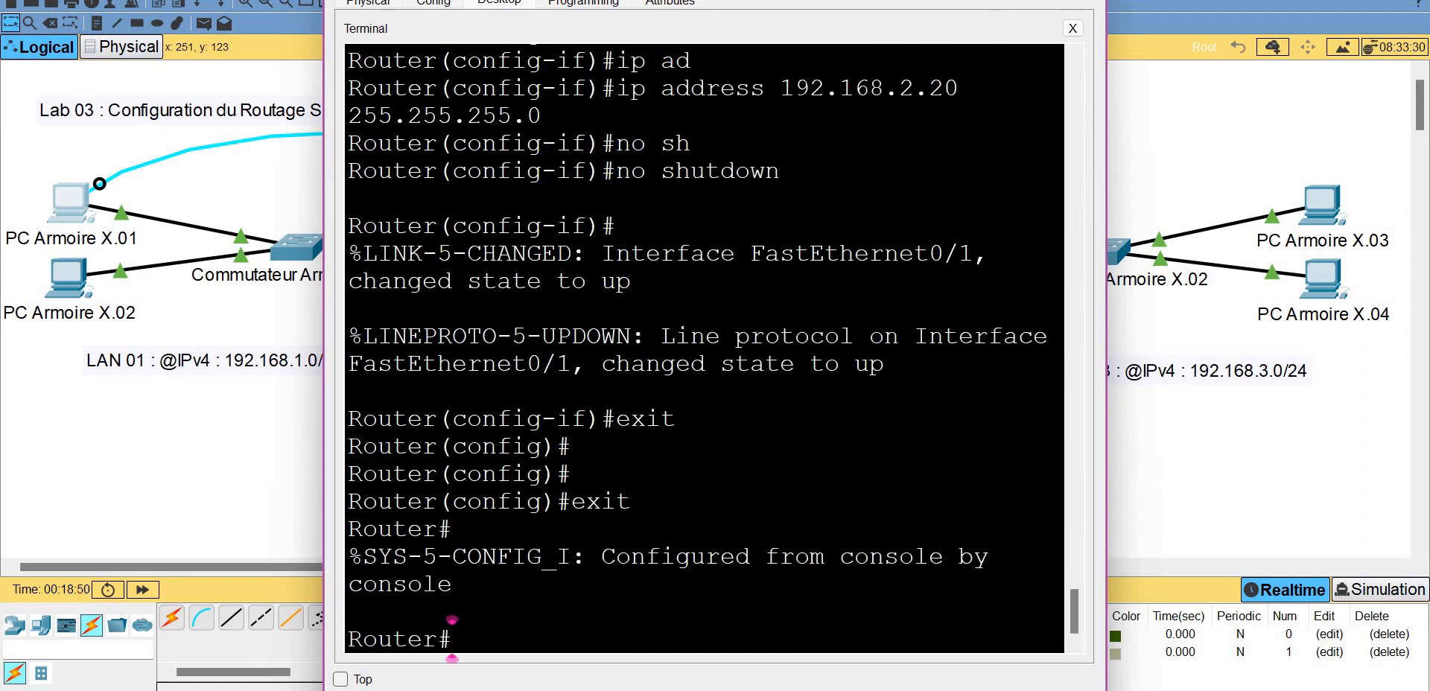
- Maximize the terminal window and display the routing table of Routeur Armoire X.02 with show ip route
click(1047, 0)
click(782, 451)
text(sh)
key(Tab)
text(ip route)
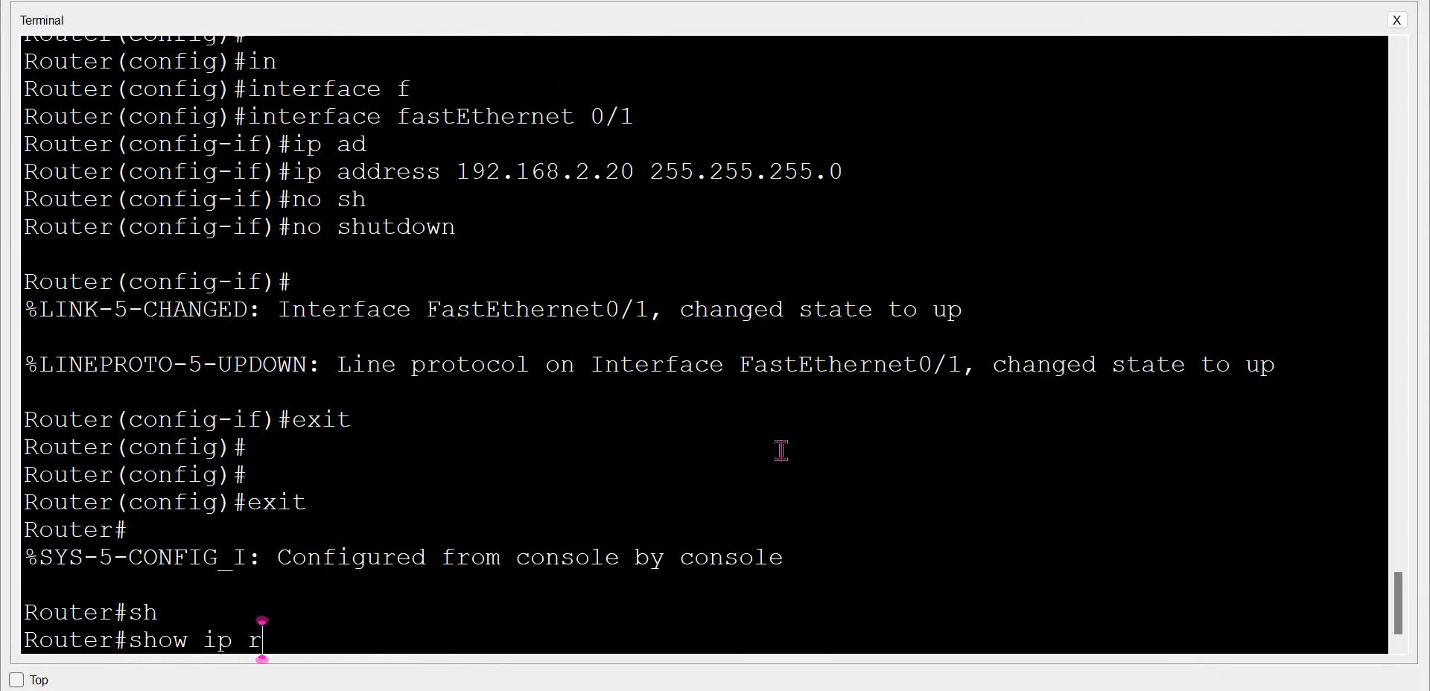
key(Return)
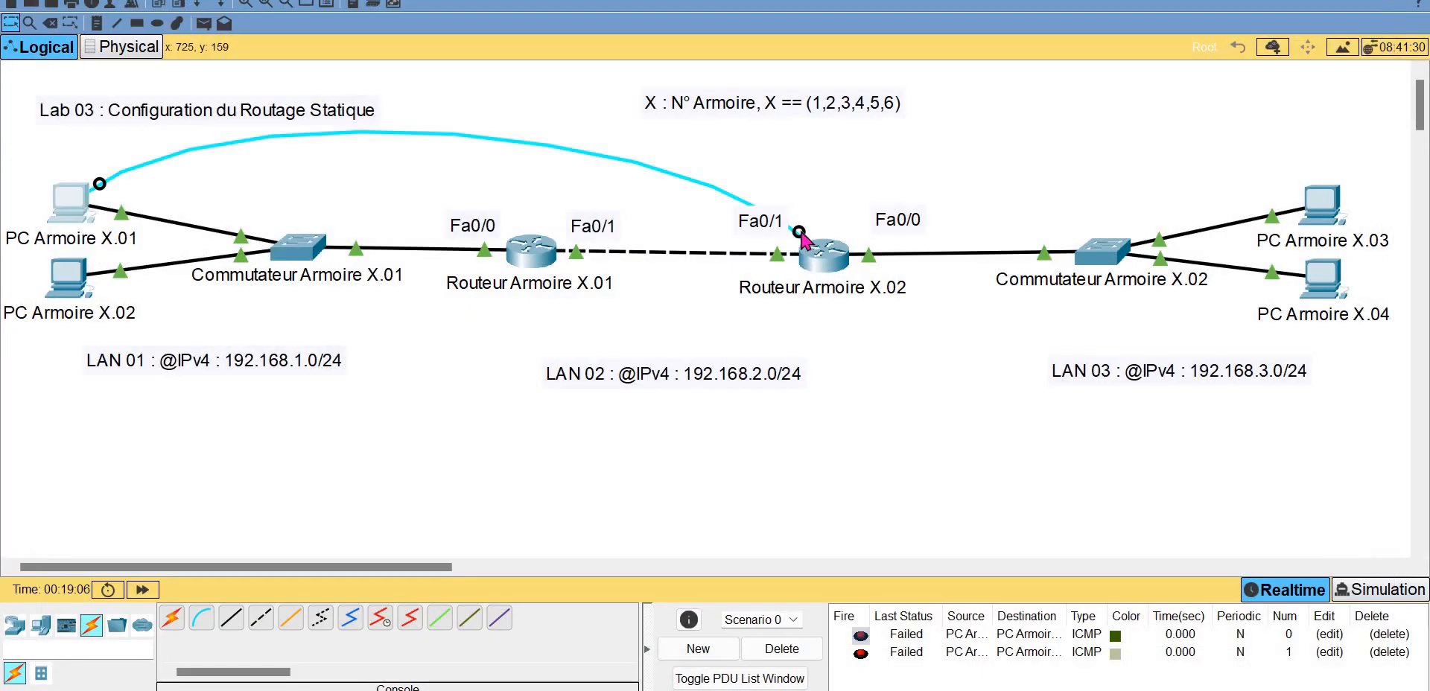
- Move the console cable to the Console port of Routeur Armoire X.01 and reopen the terminal from PC Armoire X.01 with default settings
click(538, 250)
click(568, 284)
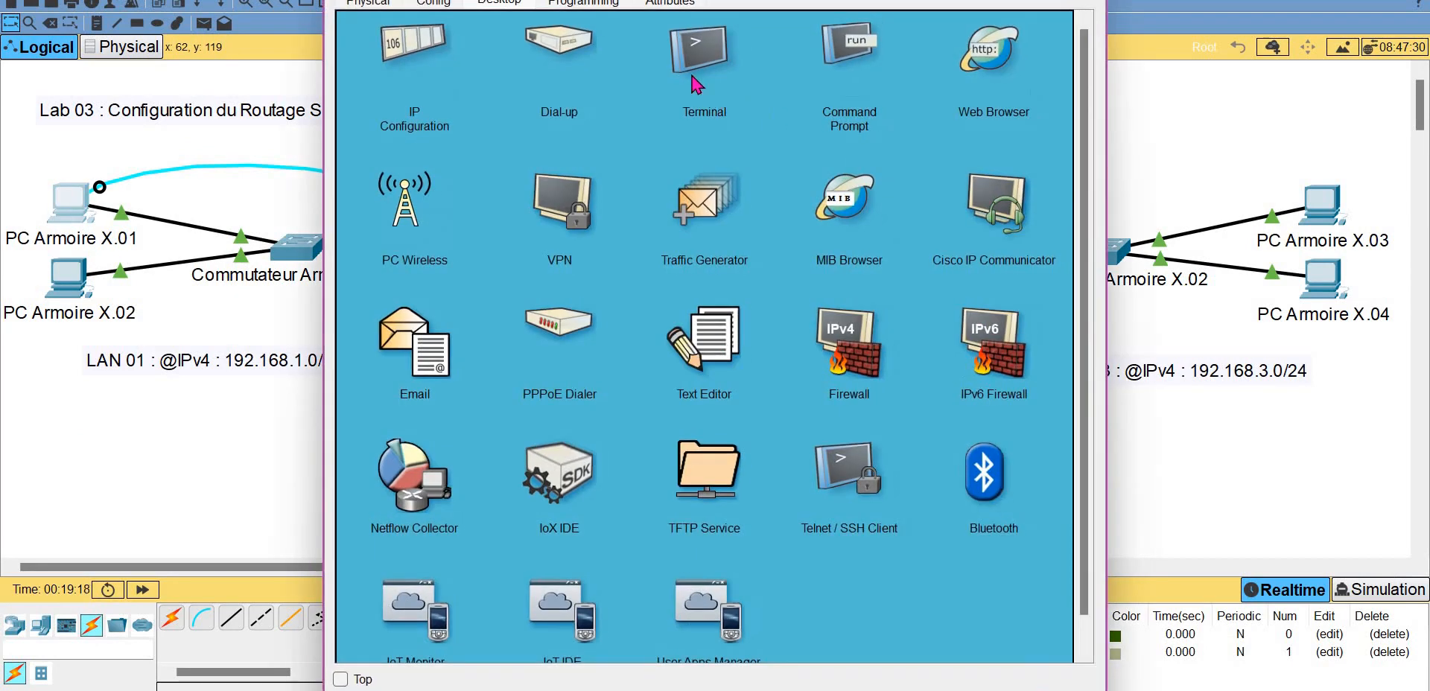
click(695, 81)
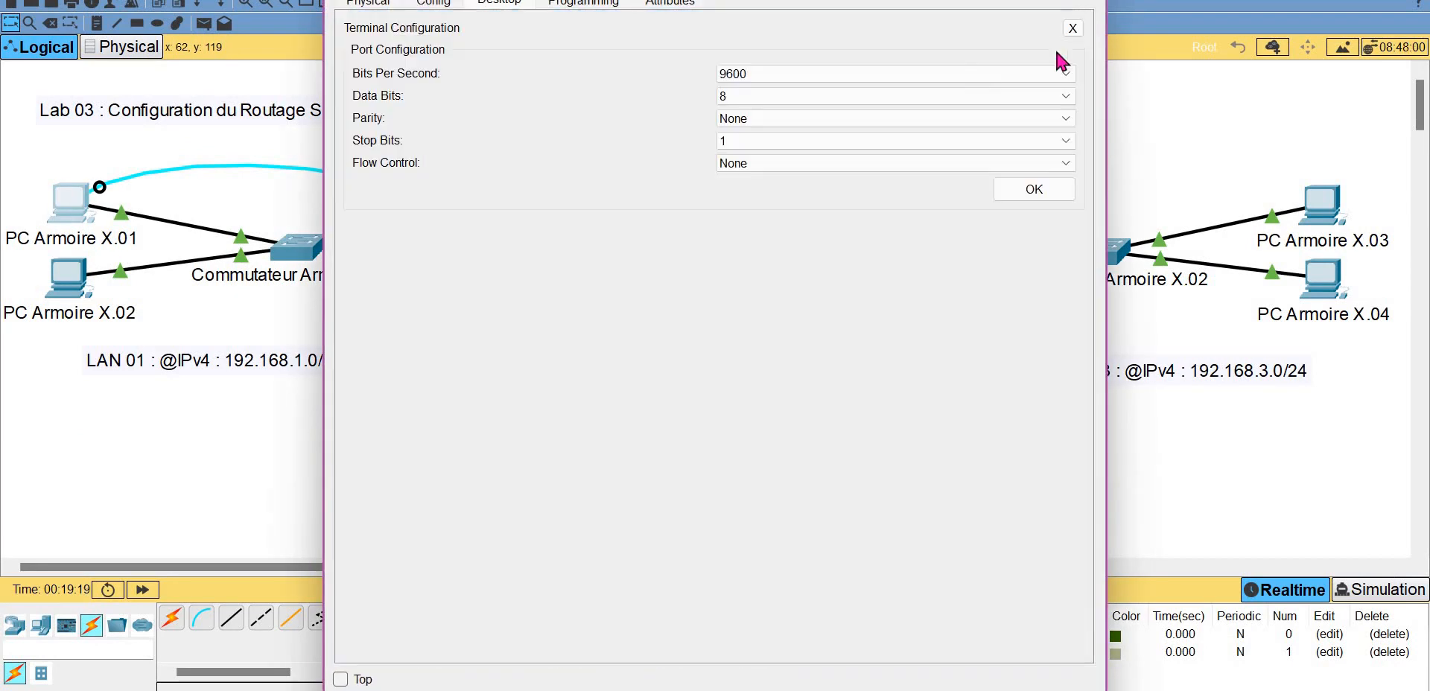
click(1034, 189)
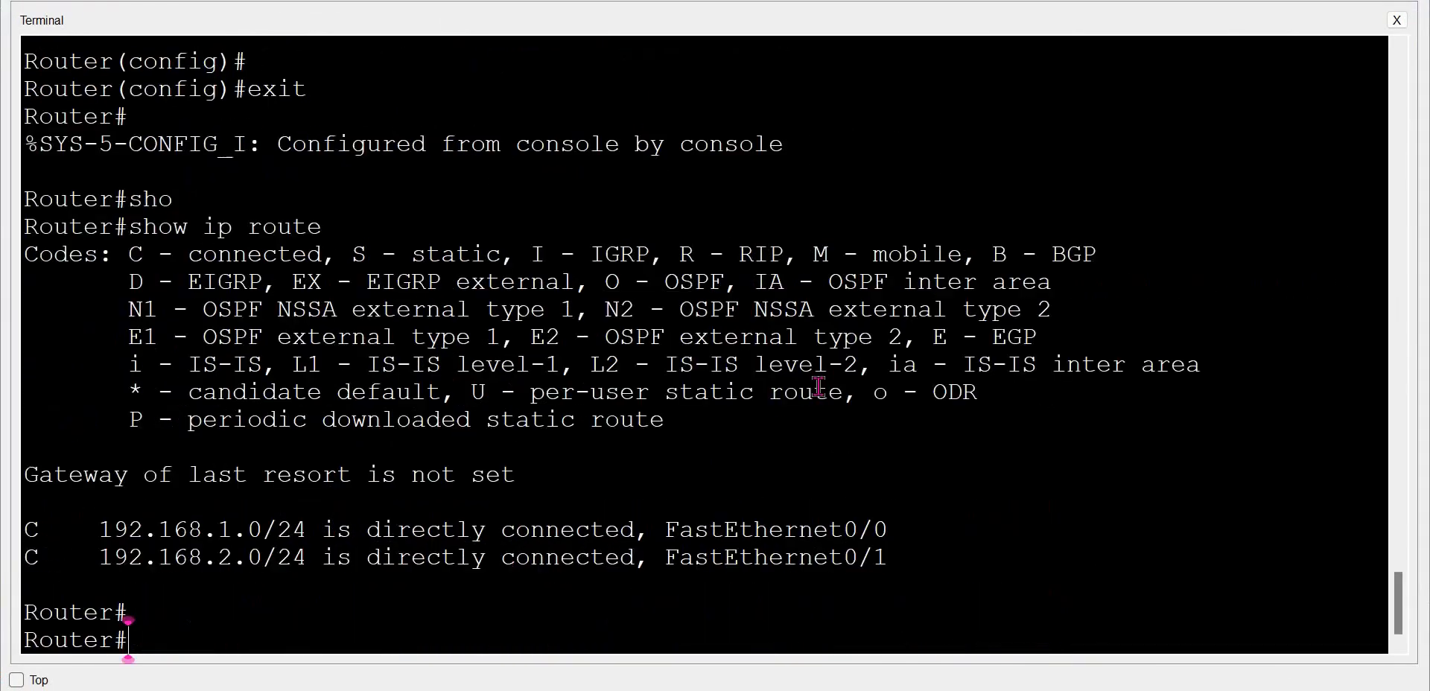
key(Return)
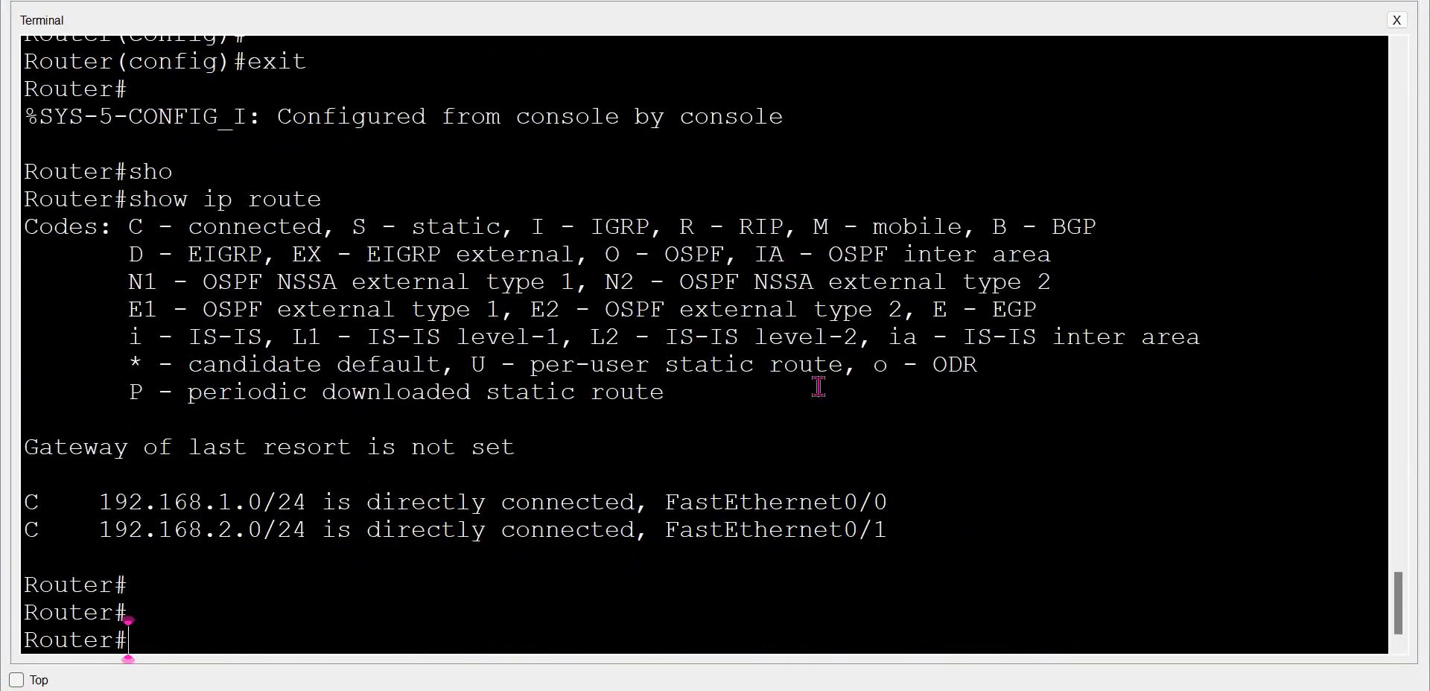
- Enter global configuration mode on Routeur Armoire X.01 with configure terminal
text(con)
key(Tab)
text(f)
key(Tab)
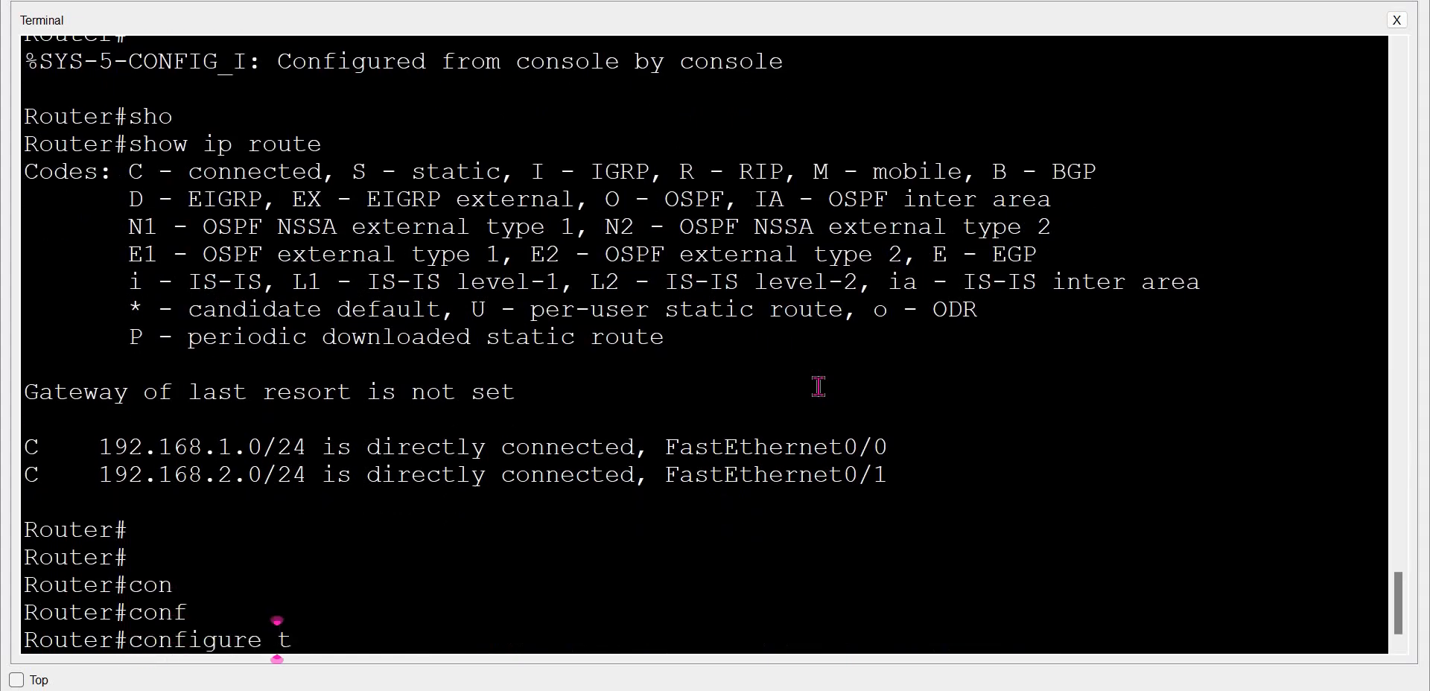
text(t)
key(Tab)
key(Return)
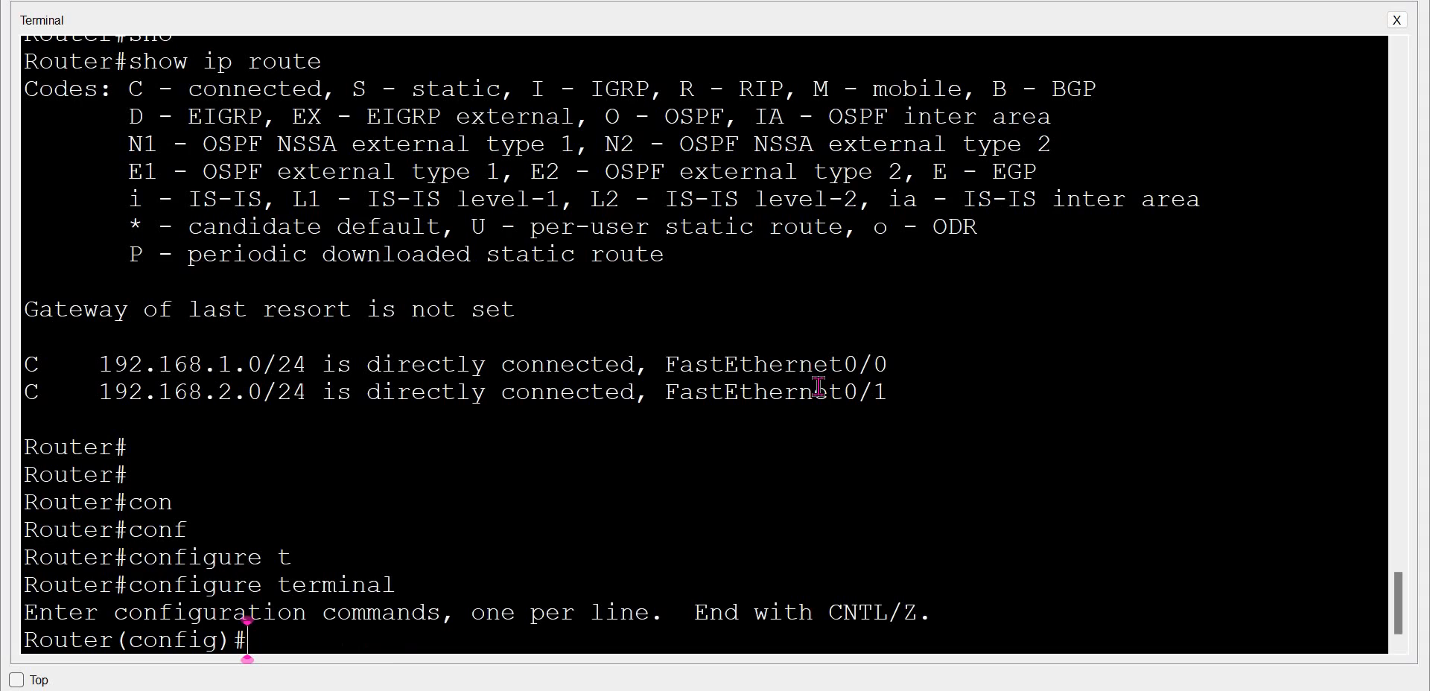
- Add a static route on Routeur Armoire X.01 to 192.168.3.0 255.255.255.0 through the Fa0/1 address of Routeur Armoire X.02, 192.168.2.20
text(ip route)
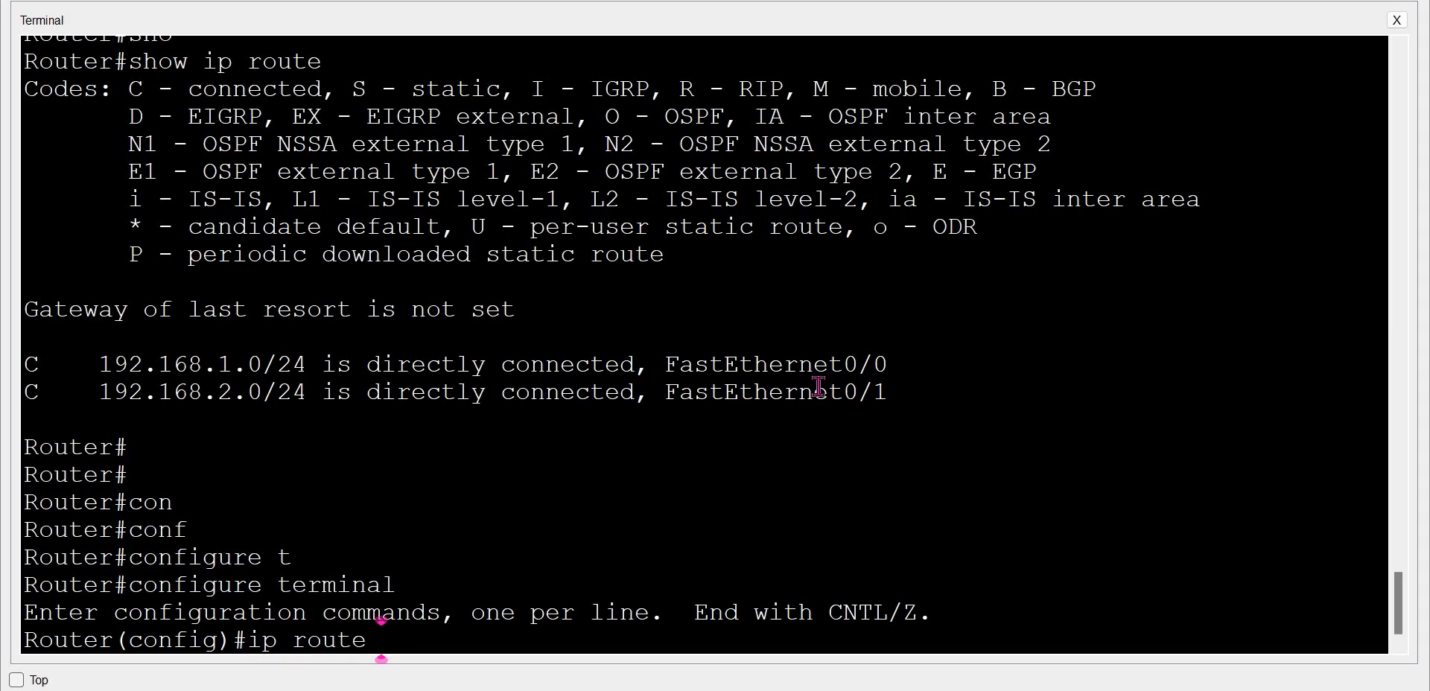
text( 192.168.3.0 255.255.255)
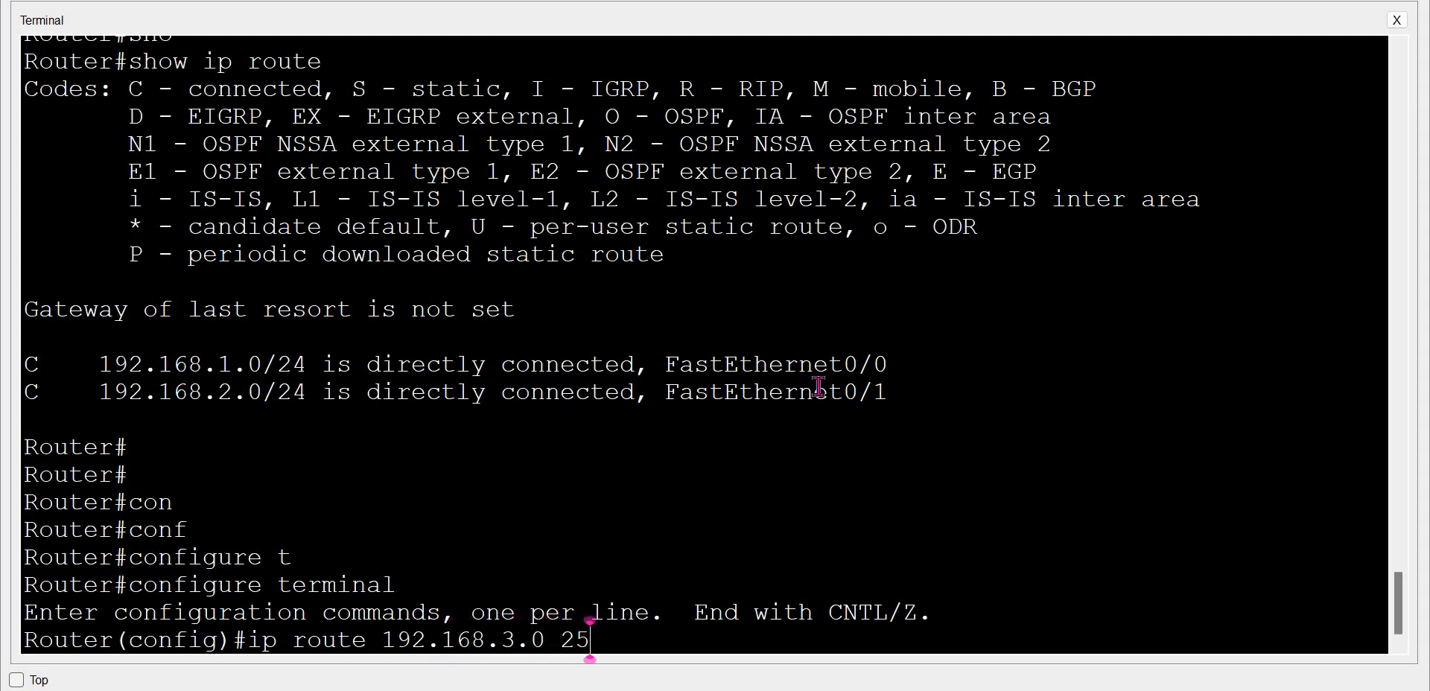
text(.0)
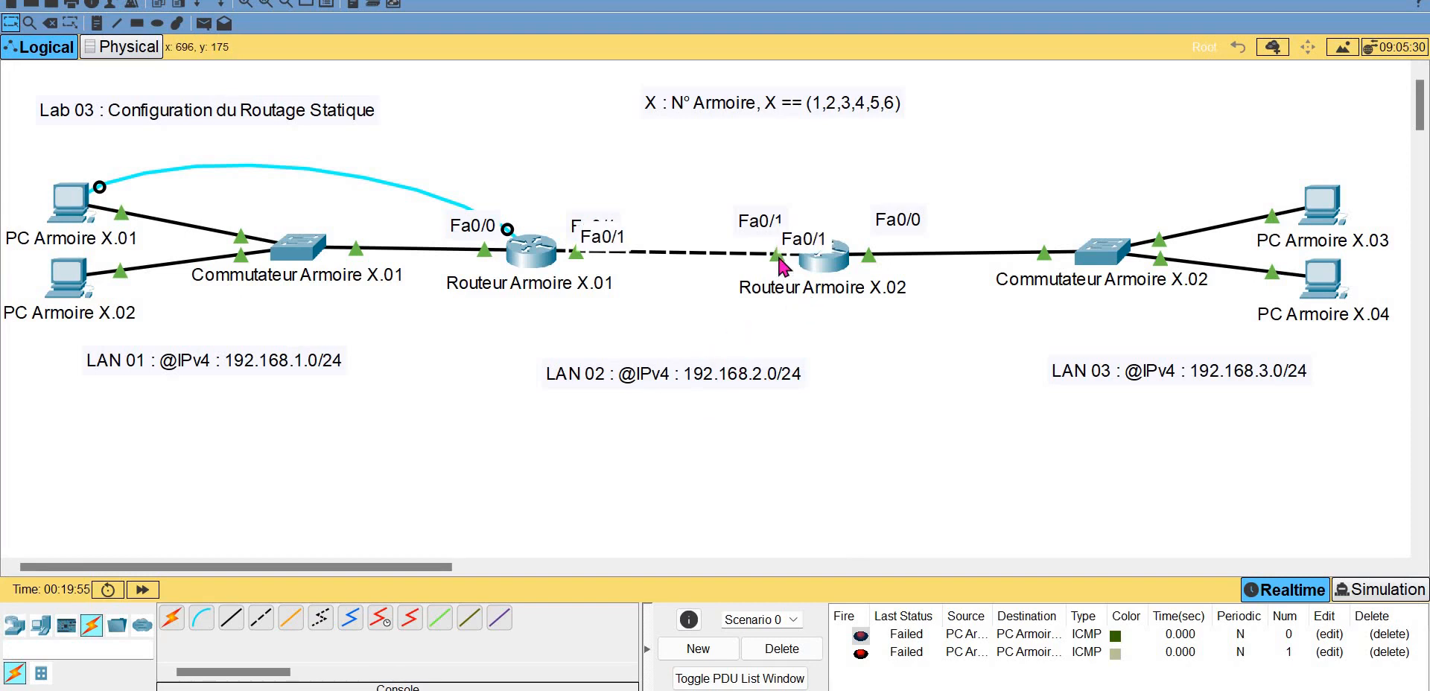
mouse_move(817, 273)
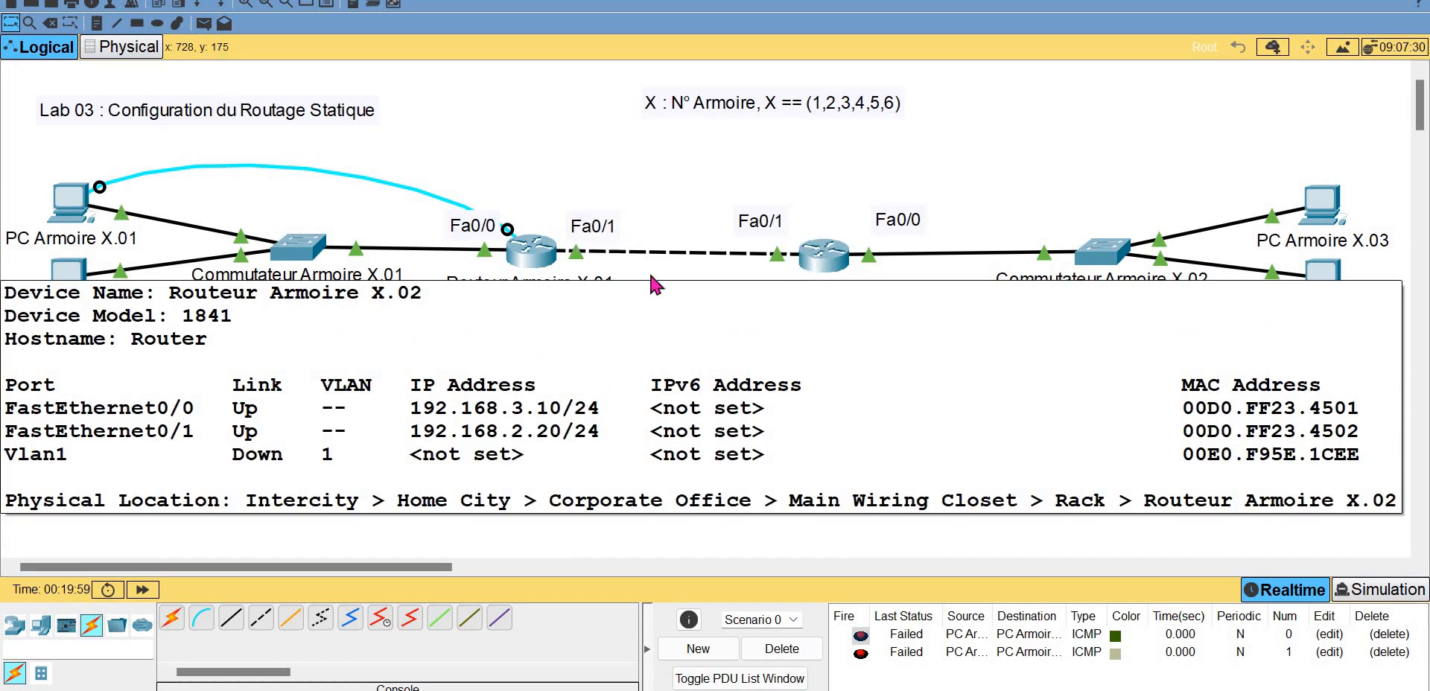
click(69, 222)
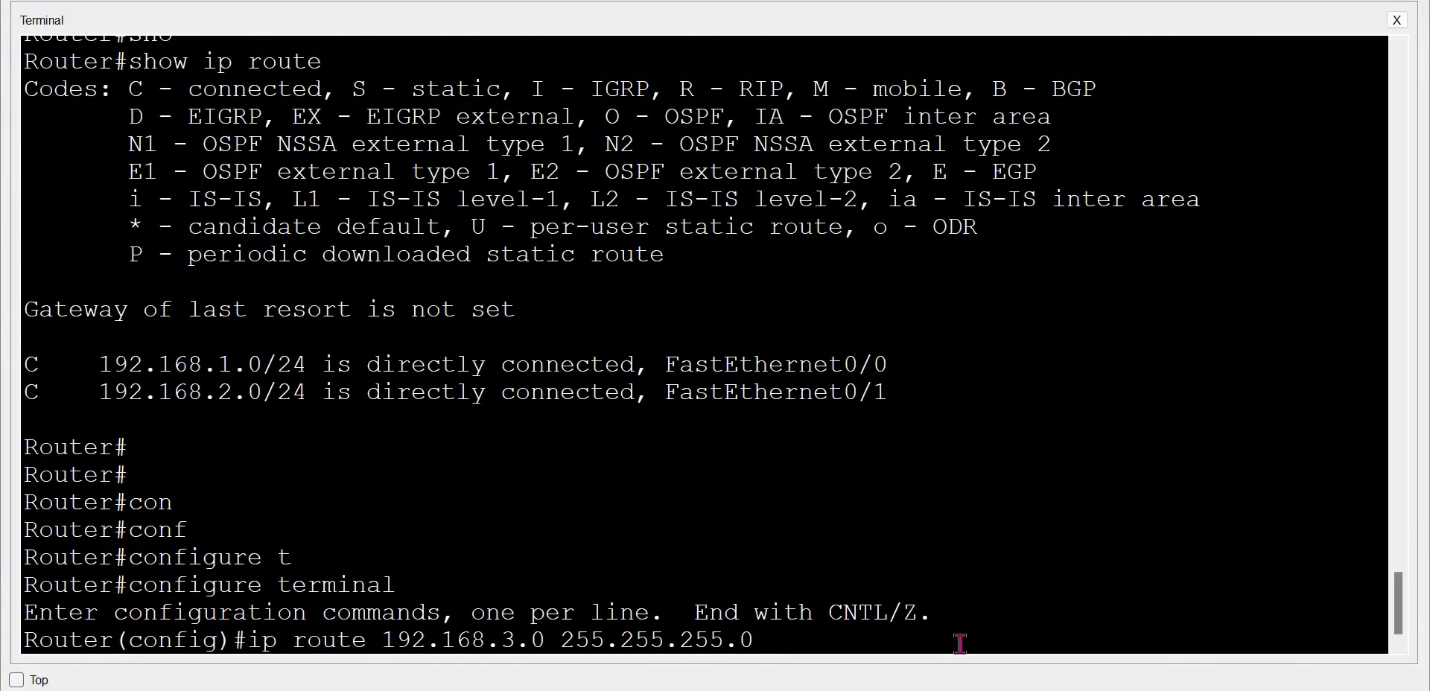
text(192.168.2.20)
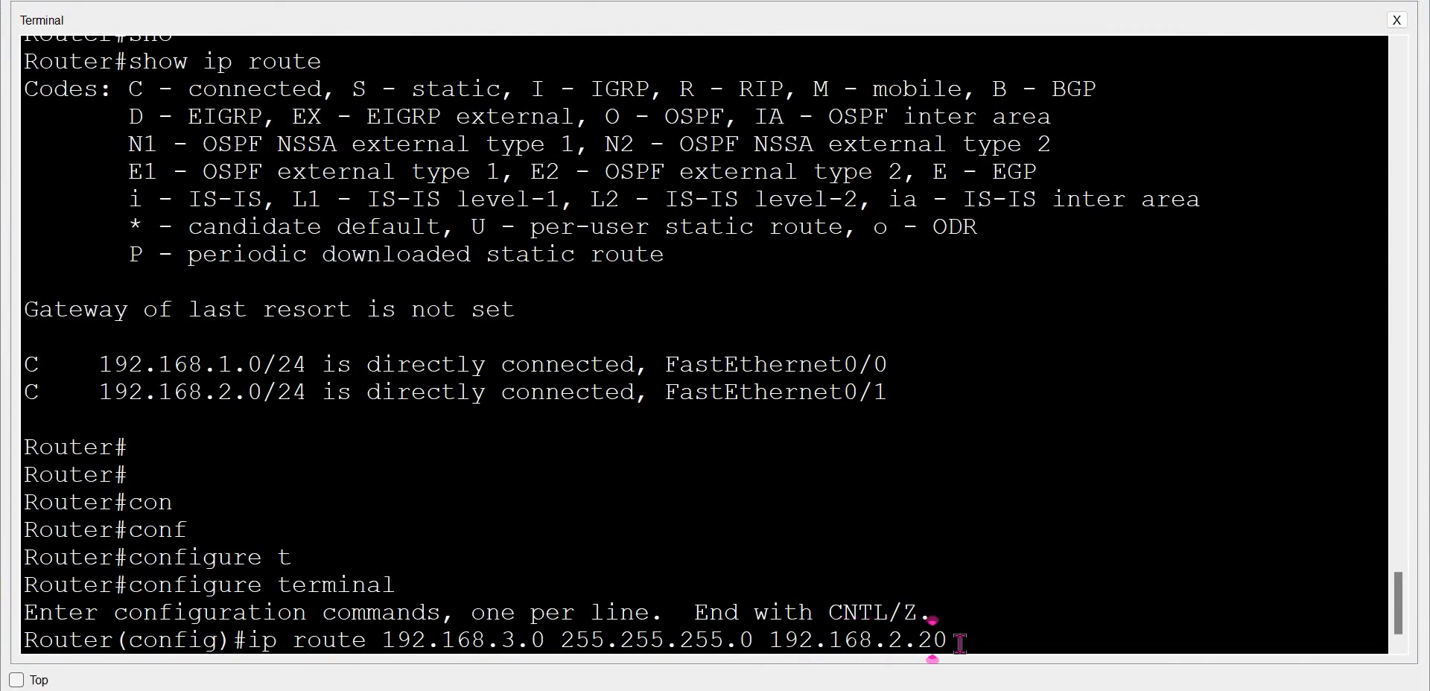
key(Return)
- Exit global configuration mode on Routeur Armoire X.01 and check the new static route with show ip route
text(EXIT)
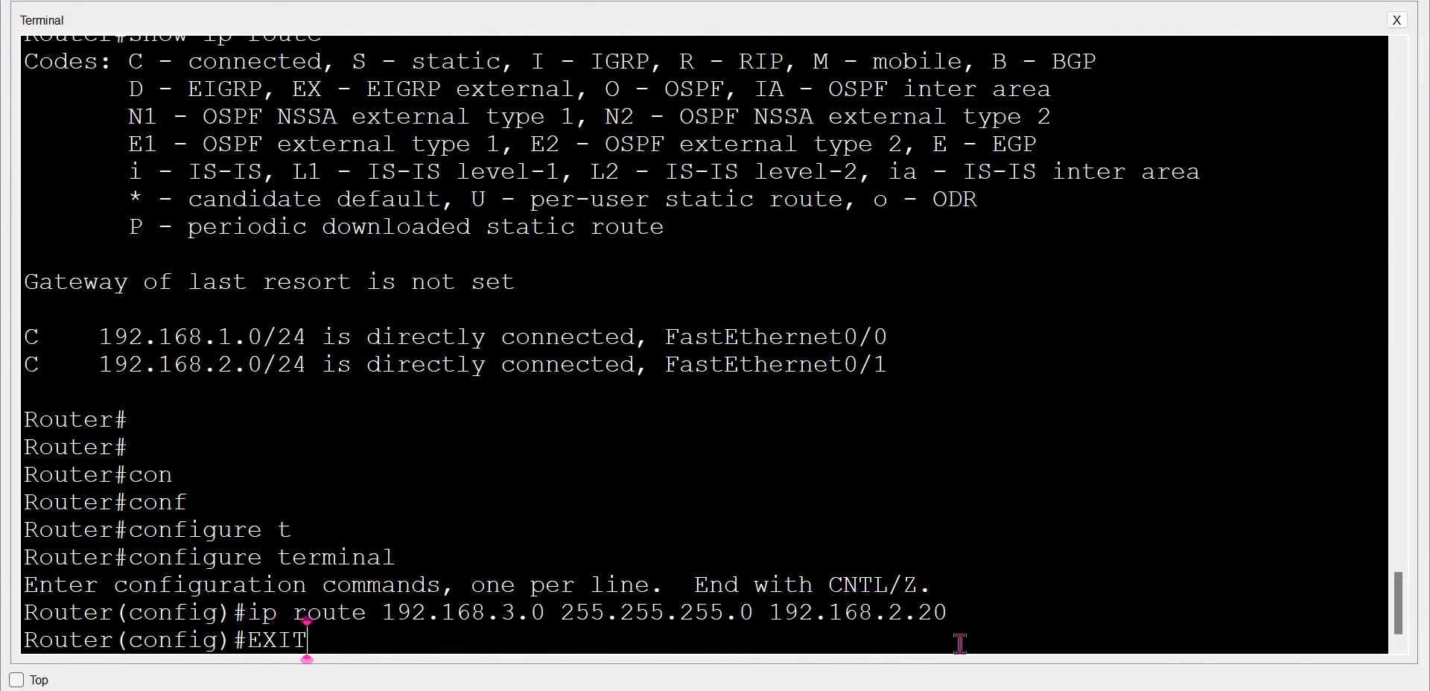
key(Return)
text(sho)
key(Tab)
text(ip route)
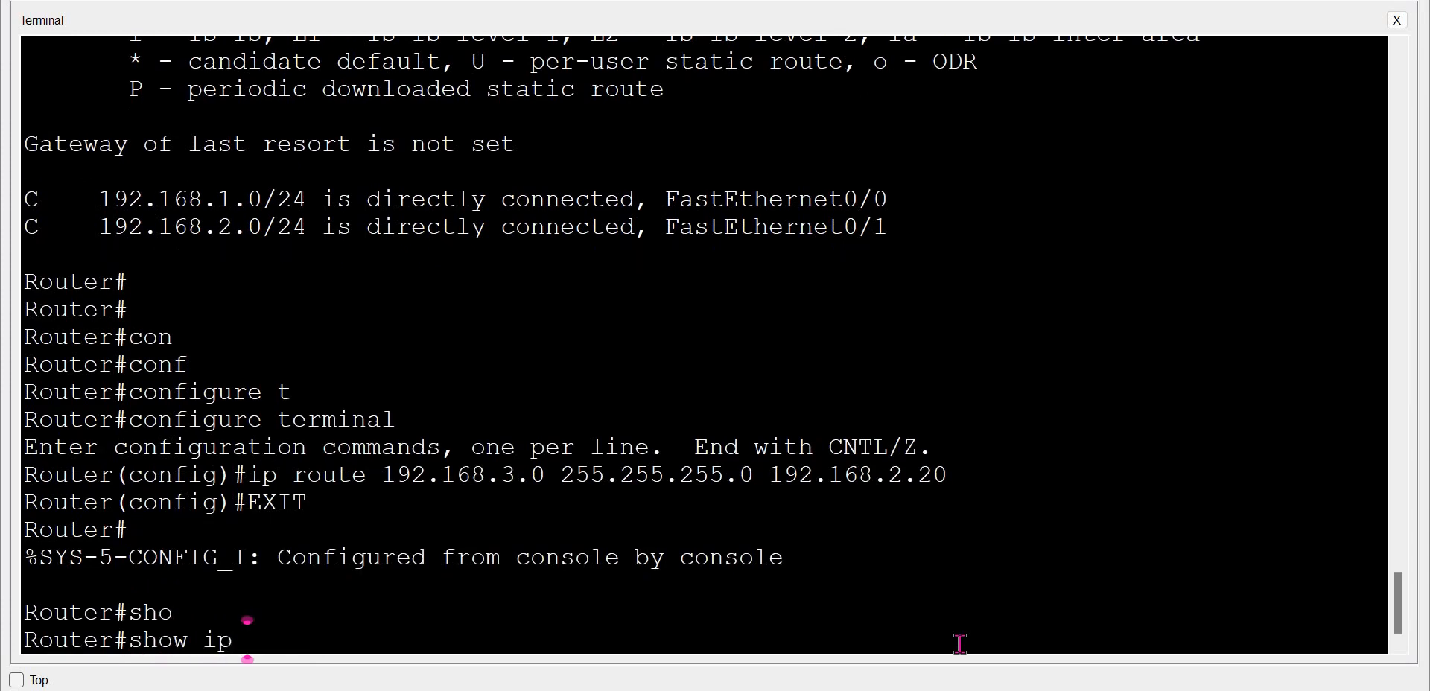
key(Return)
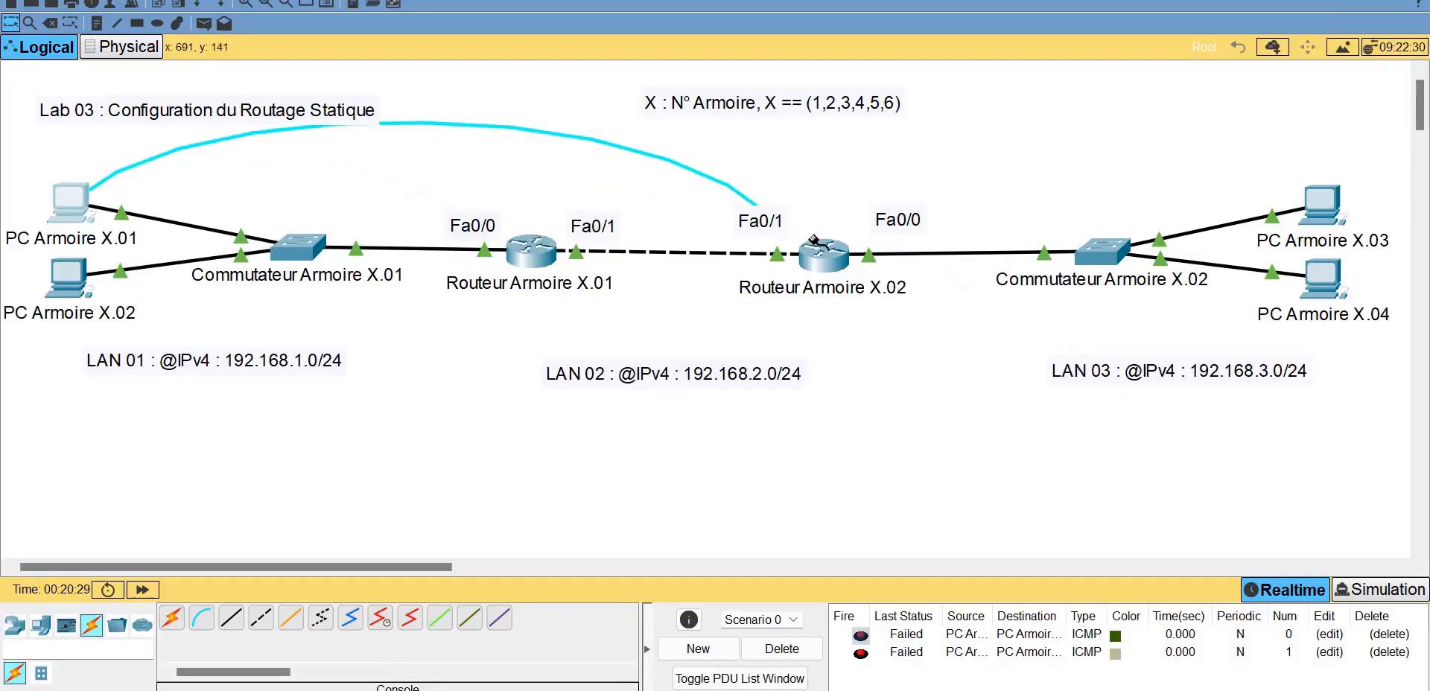
- Move the console cable to the Console port of Routeur Armoire X.02 and open a maximized default terminal session from PC Armoire X.01
click(833, 252)
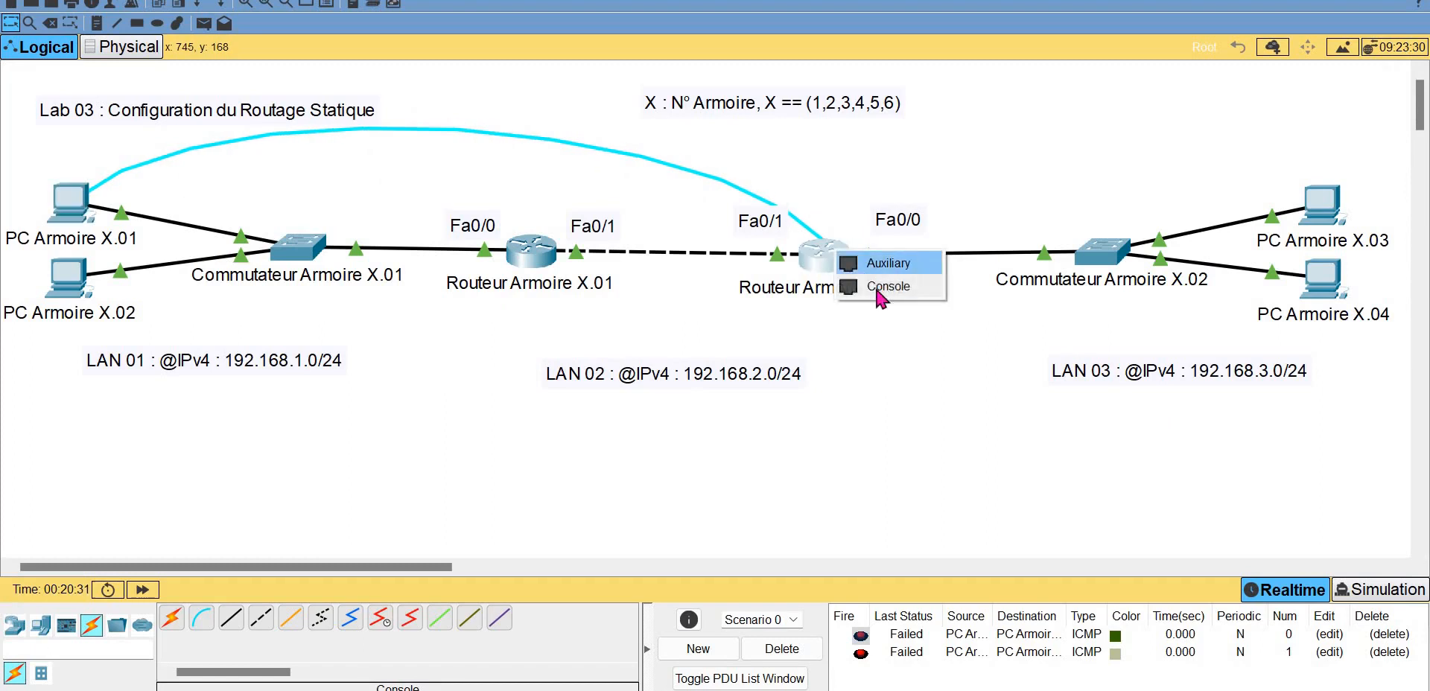
click(887, 286)
click(71, 202)
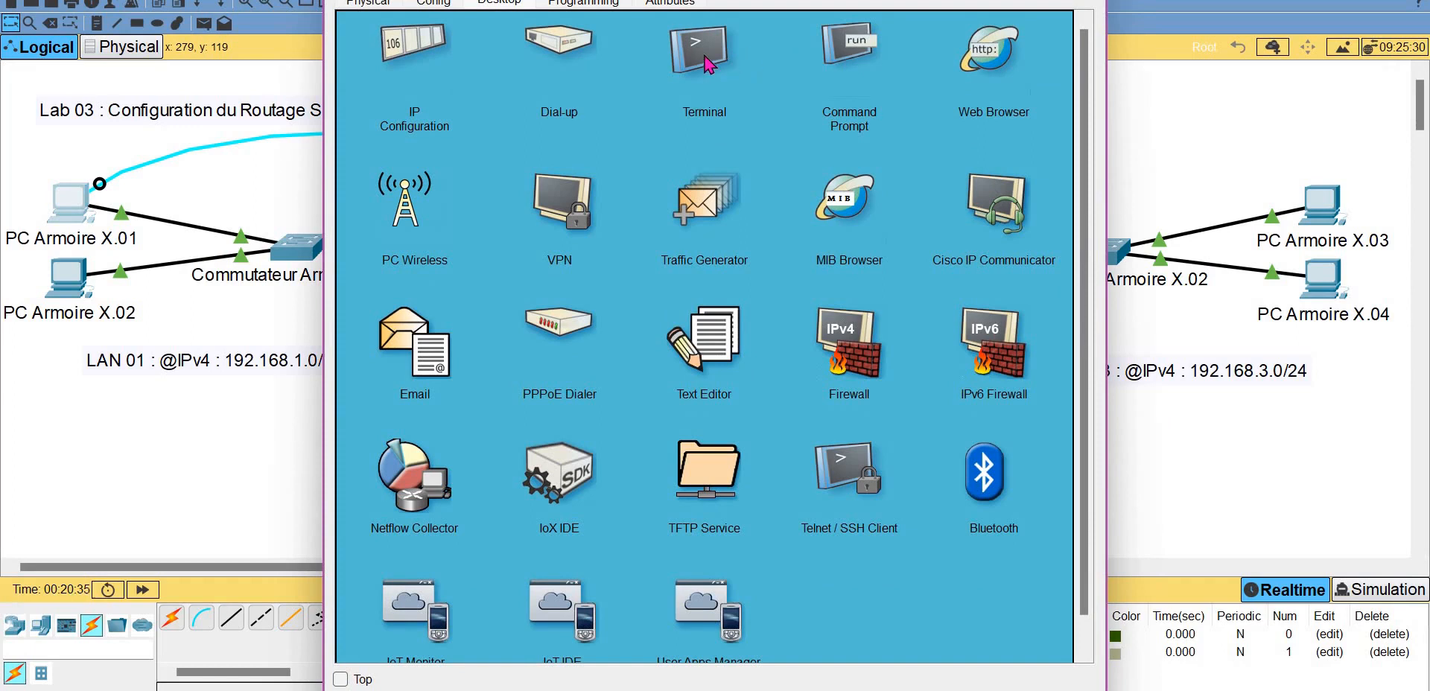
click(706, 66)
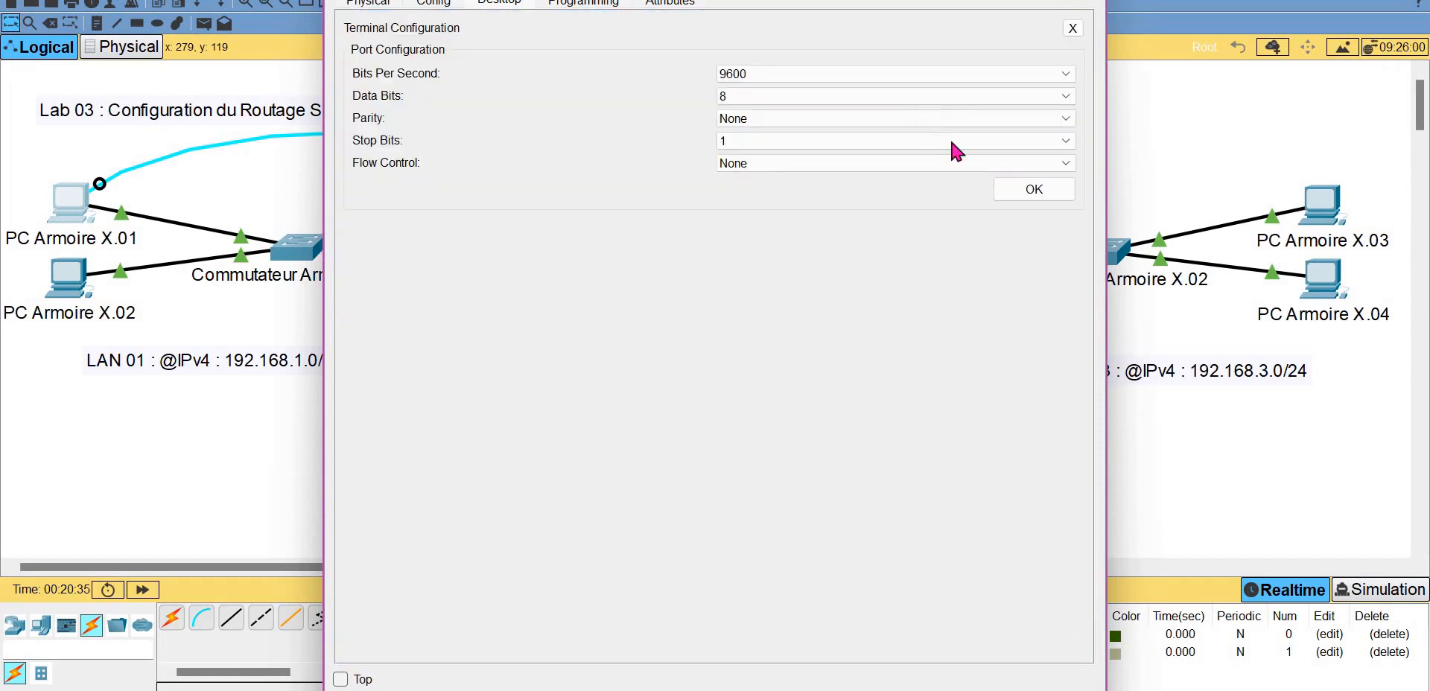
click(1036, 190)
click(1051, 1)
key(Return)
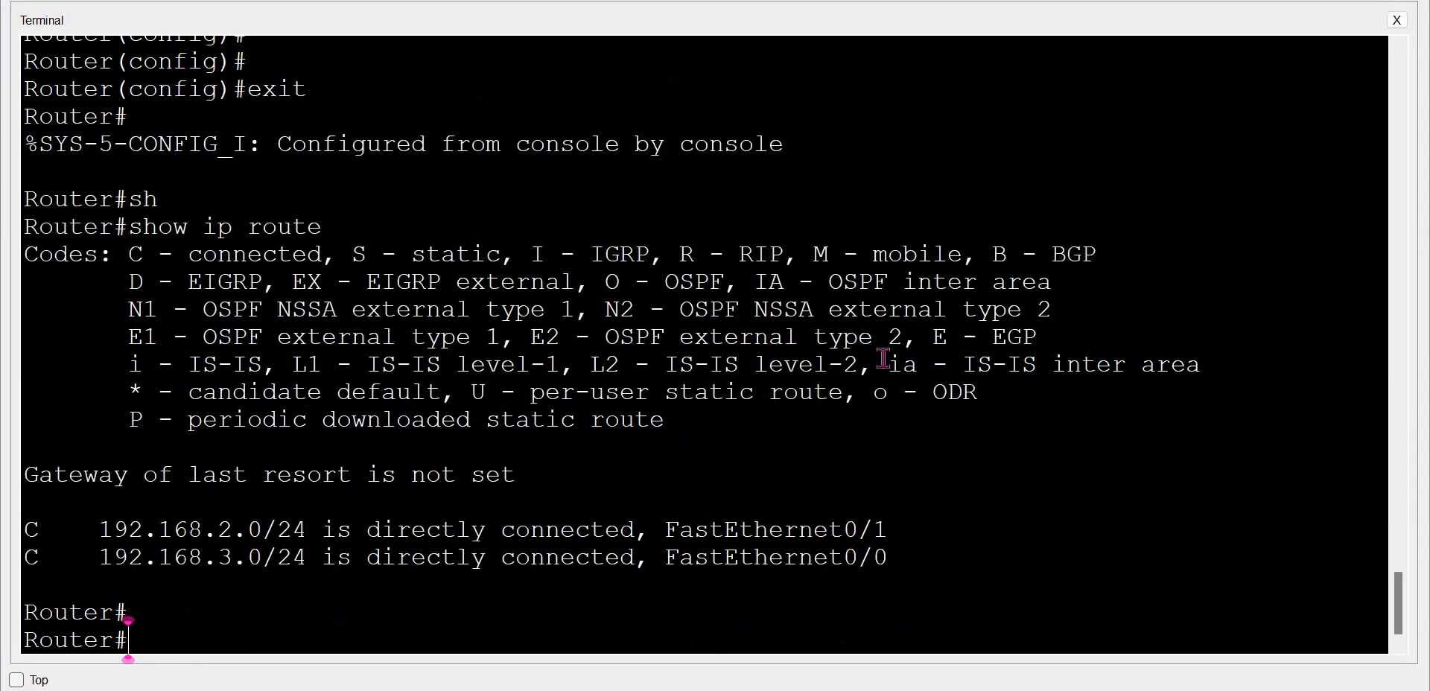
- Enter global configuration mode on Routeur Armoire X.02 with configure terminal
text(conf)
key(Tab)
text(t)
key(Tab)
key(Return)
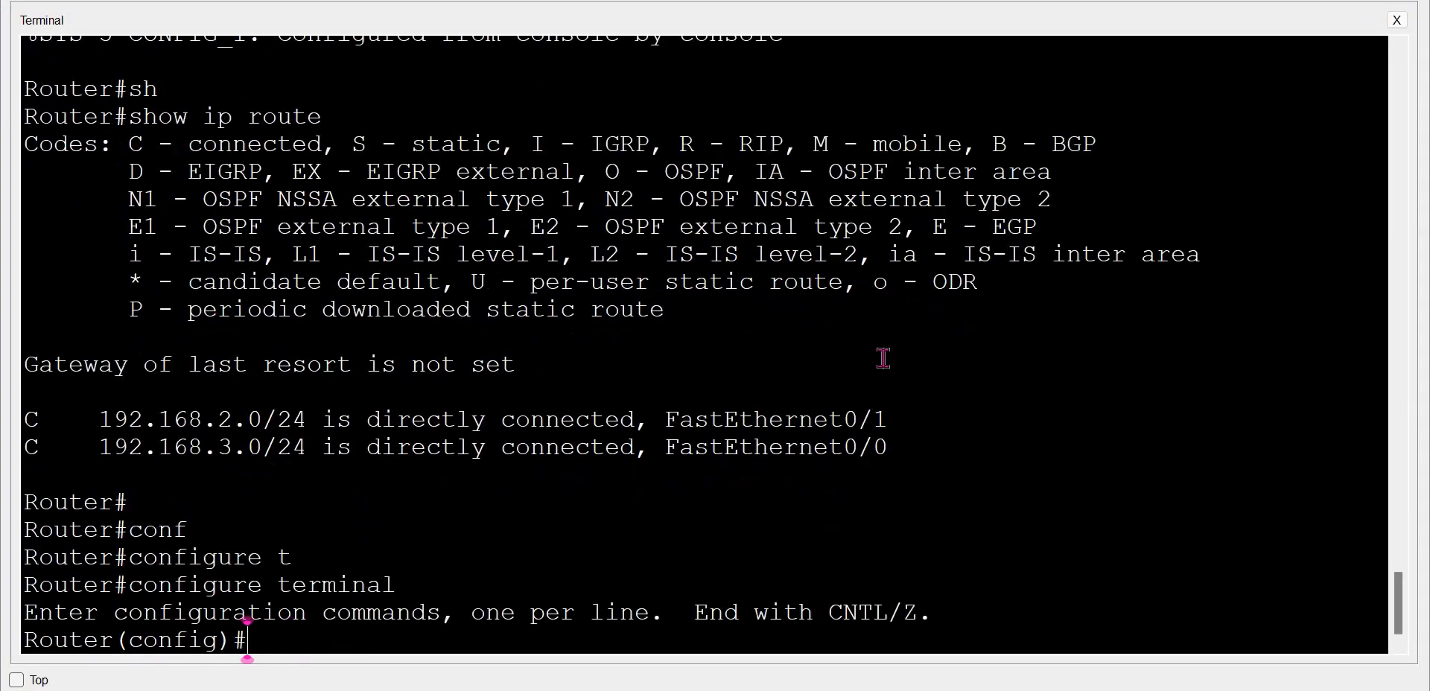
- Try to add a static route on Routeur Armoire X.02 to 192.168.1.0 255.255.255.0 with next hop 192.168.2.20
text(ip route )
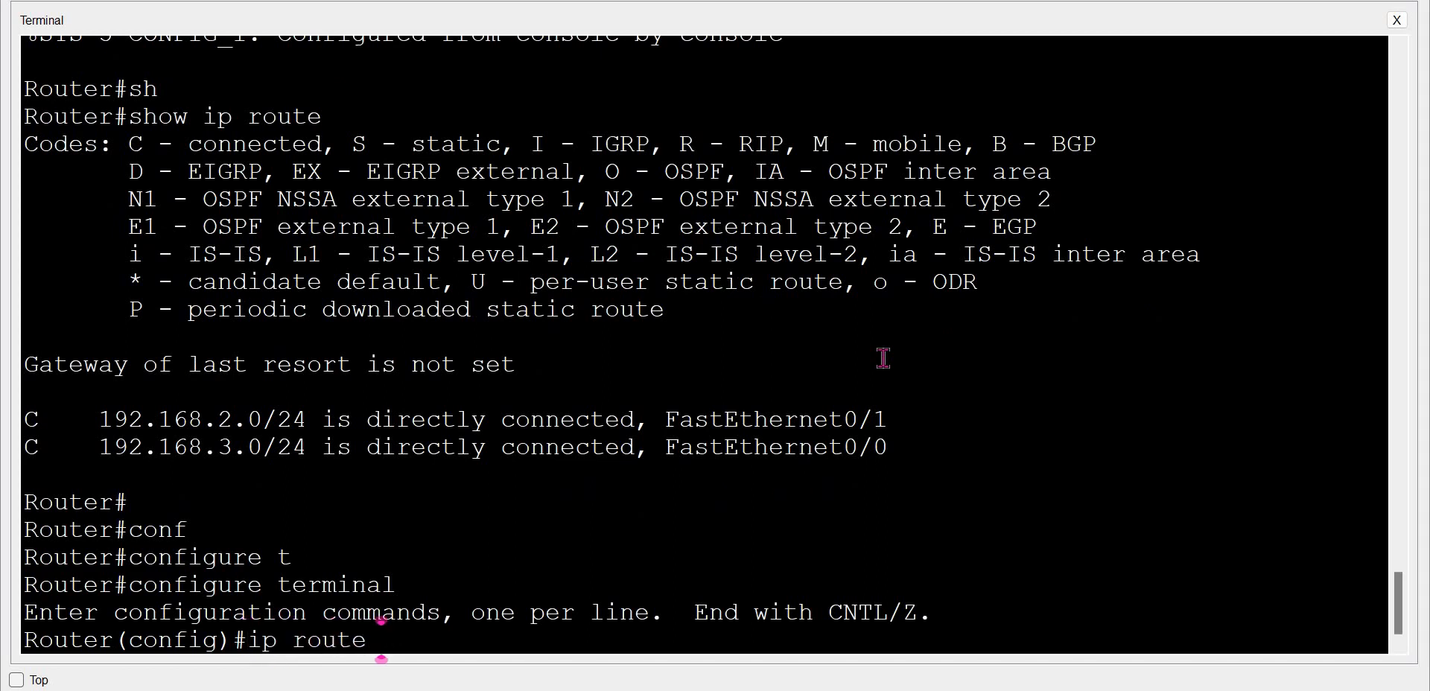
text(192.168.1.0)
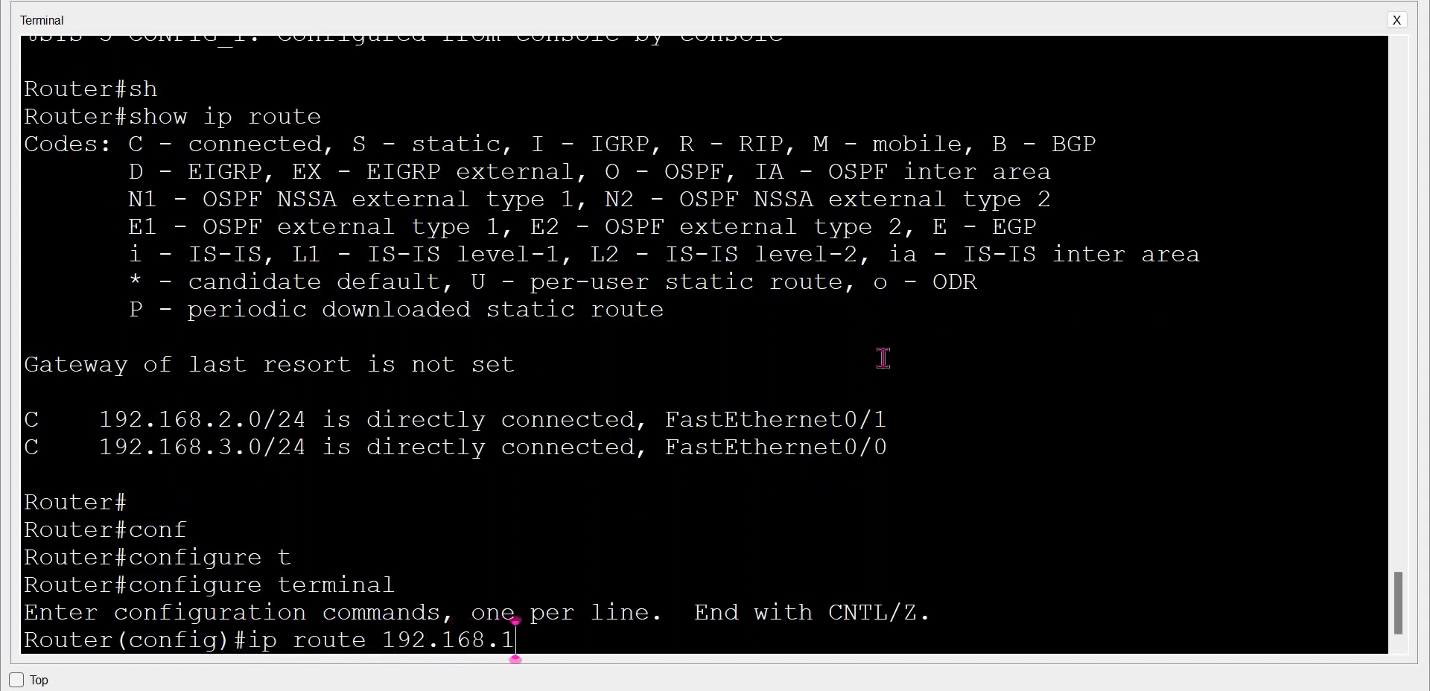
text( 255.255.255.0)
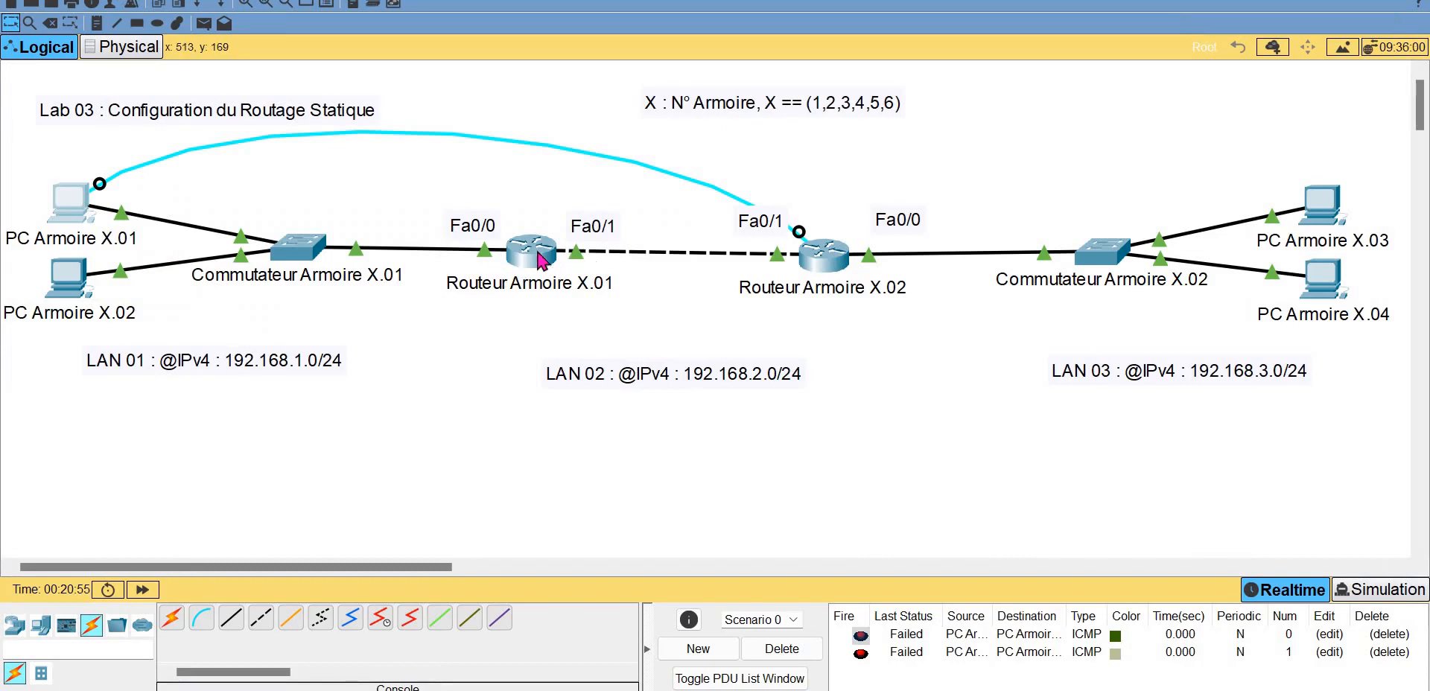
mouse_move(541, 259)
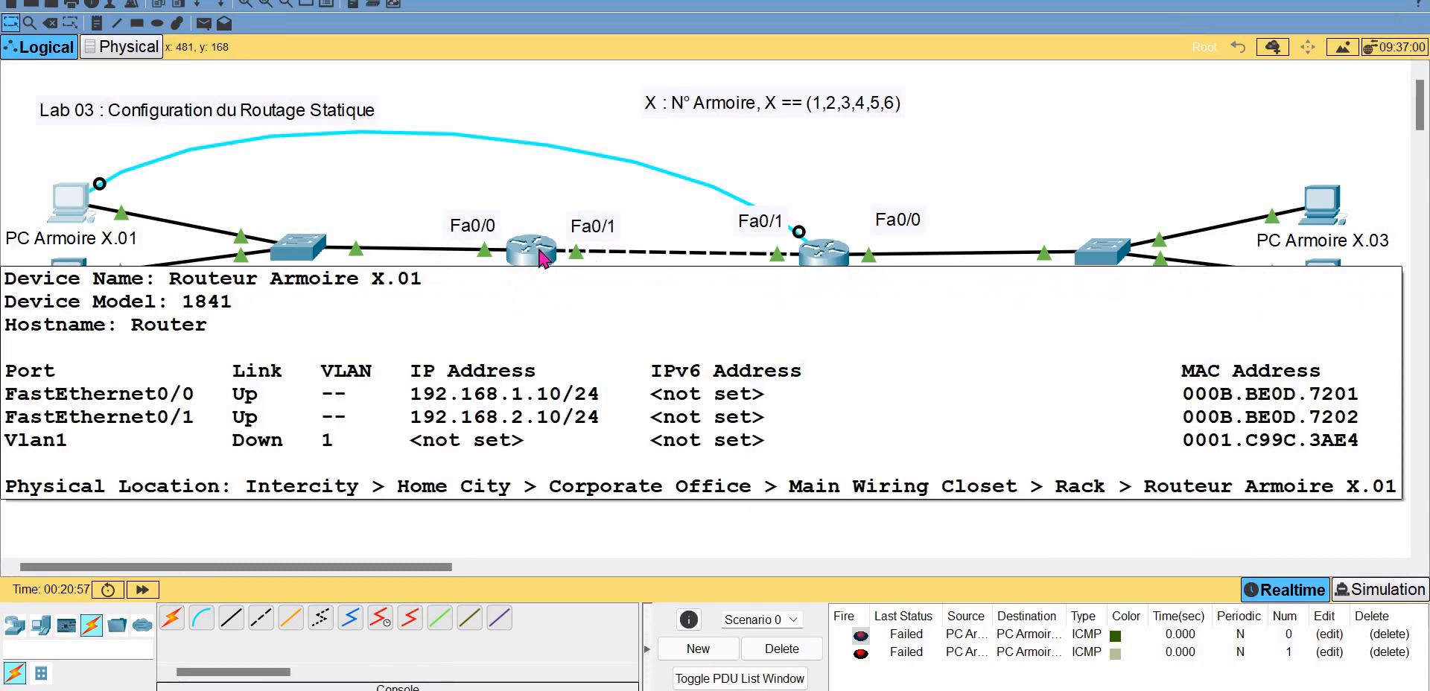
click(69, 201)
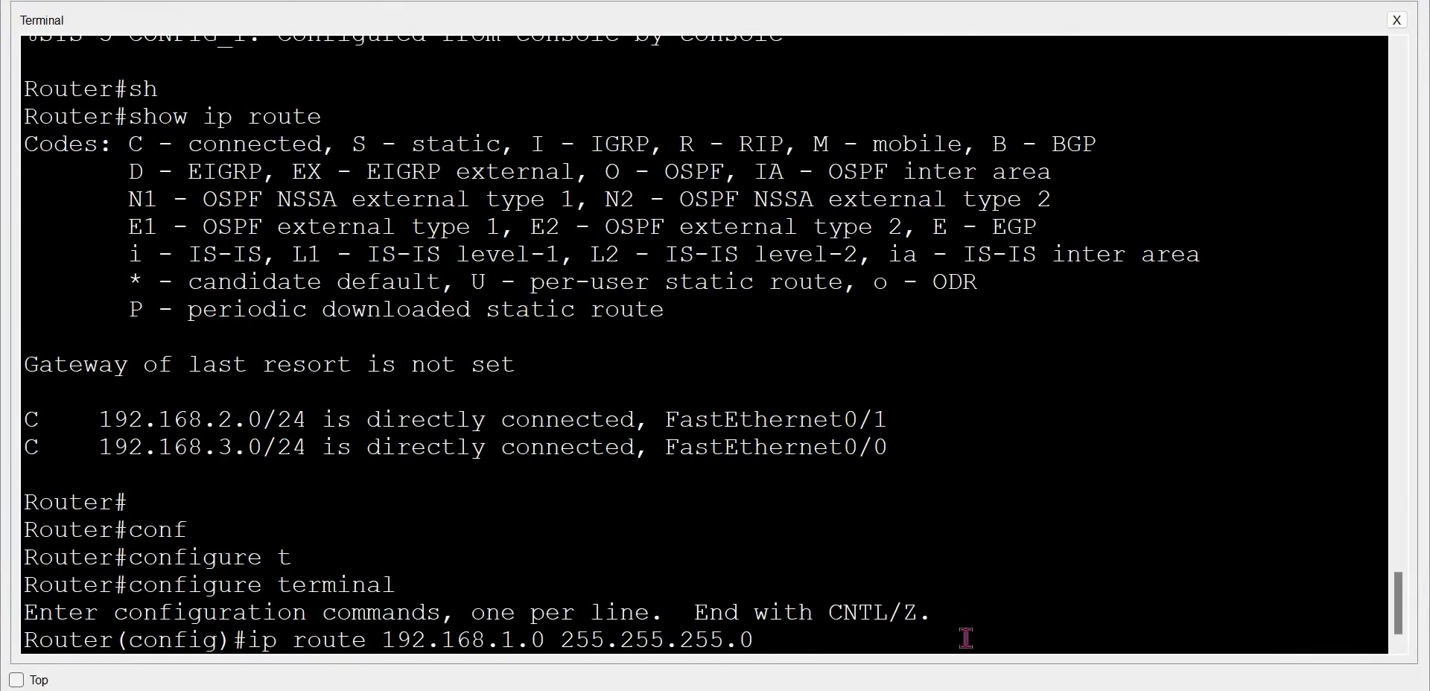
text(192.1)
text(68.2.10)
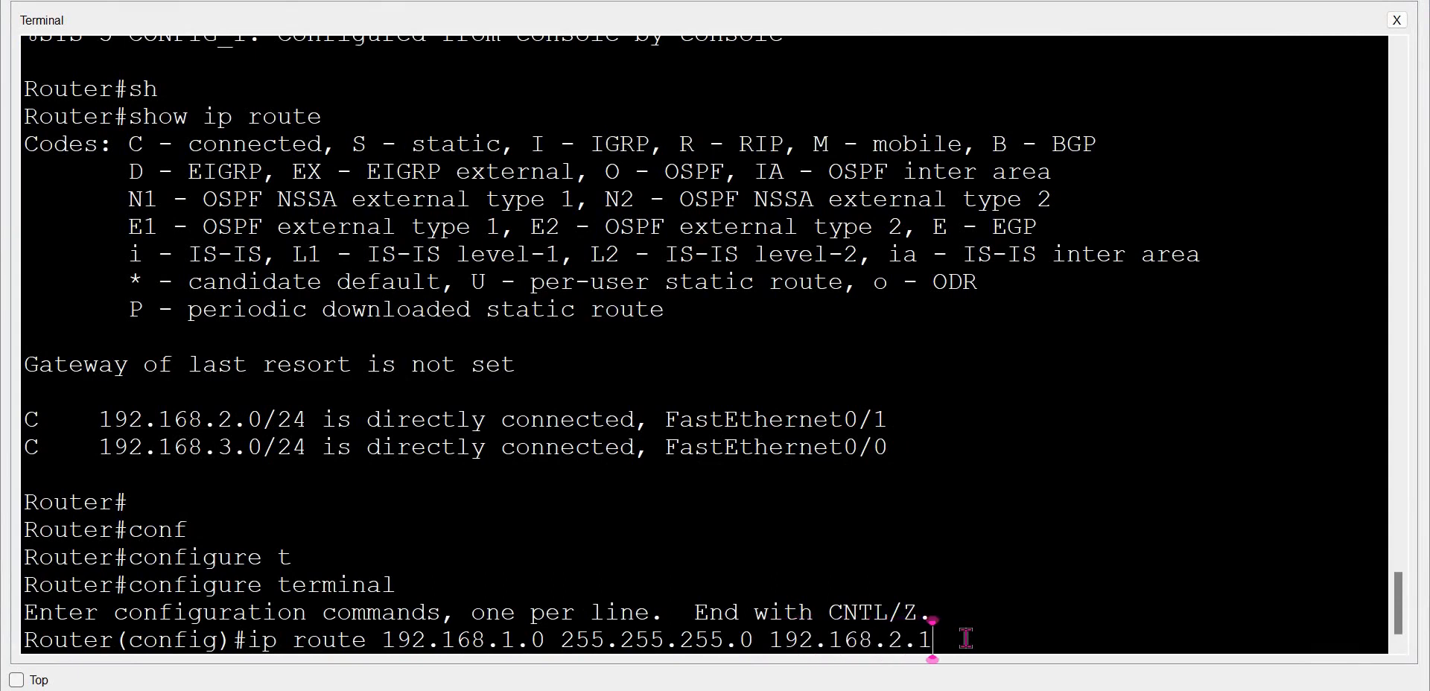
key(BackSpace)
key(BackSpace)
text(20)
key(Return)
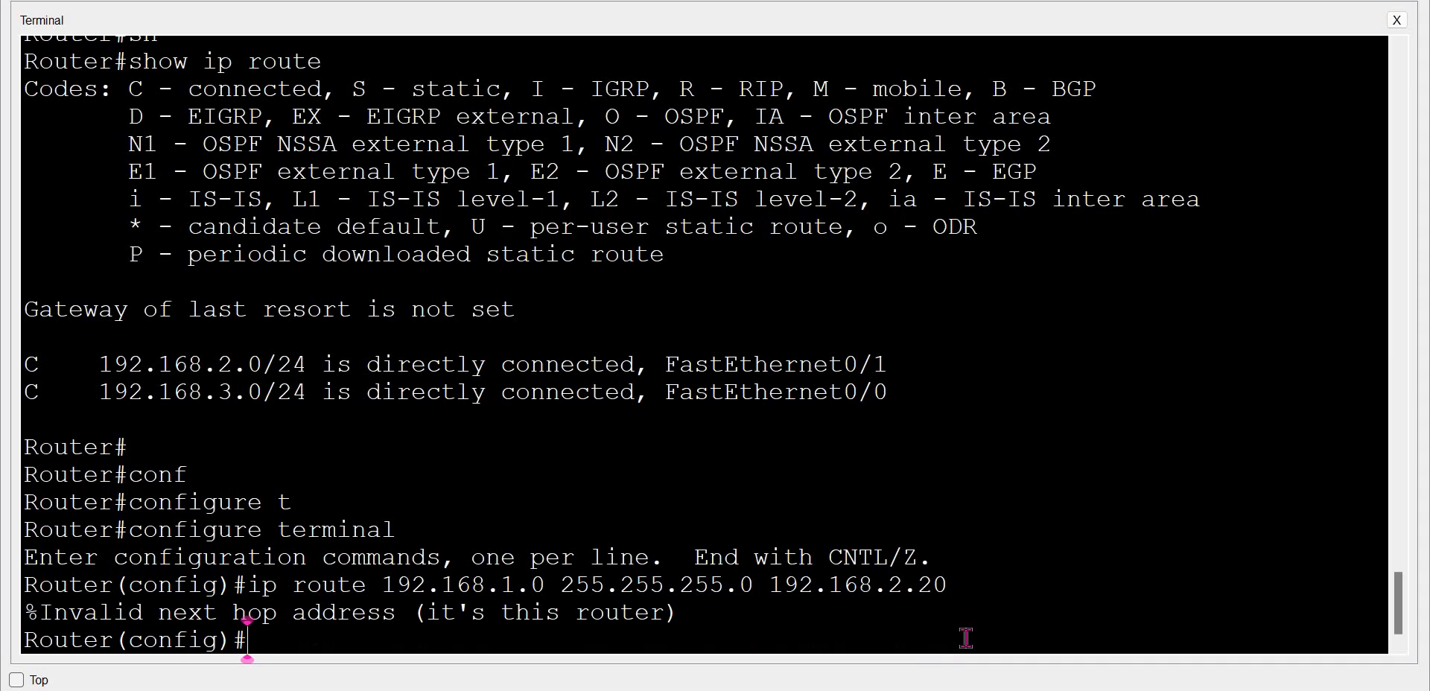
- Recall the static route command for 192.168.1.0 255.255.255.0 and run it with next hop 192.168.2.10
key(Up)
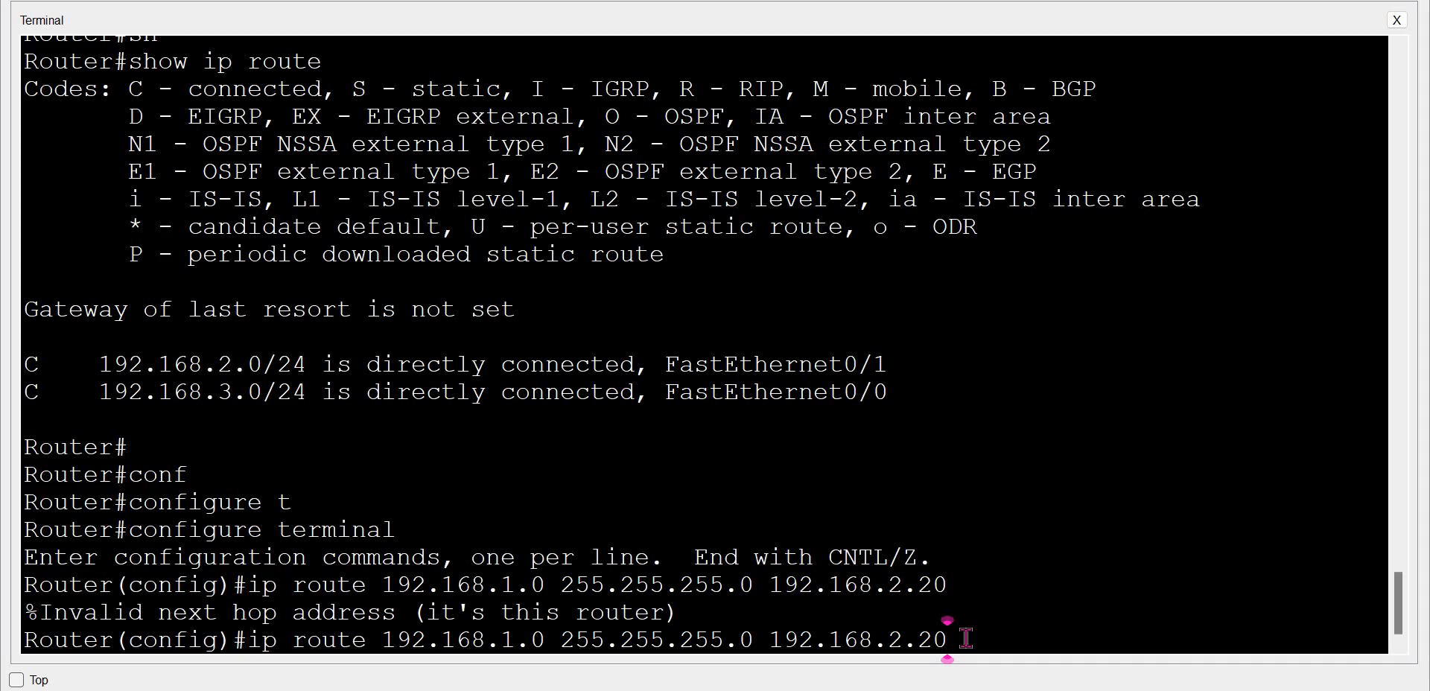
key(BackSpace)
text(10)
key(Return)
- Exit global configuration mode on Routeur Armoire X.02 and check its static route with show ip route
text(E)
key(BackSpace)
text(exit)
key(Return)
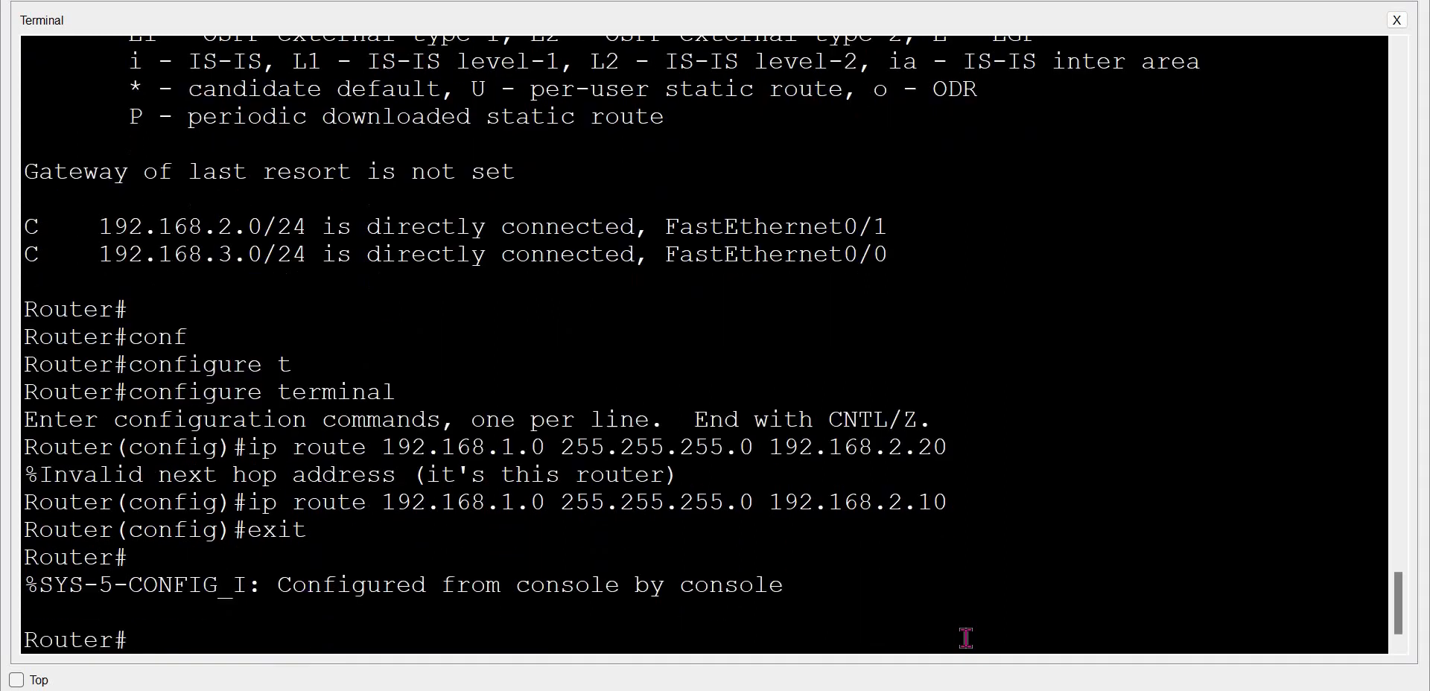
text(sh ip)
text( route)
key(Return)
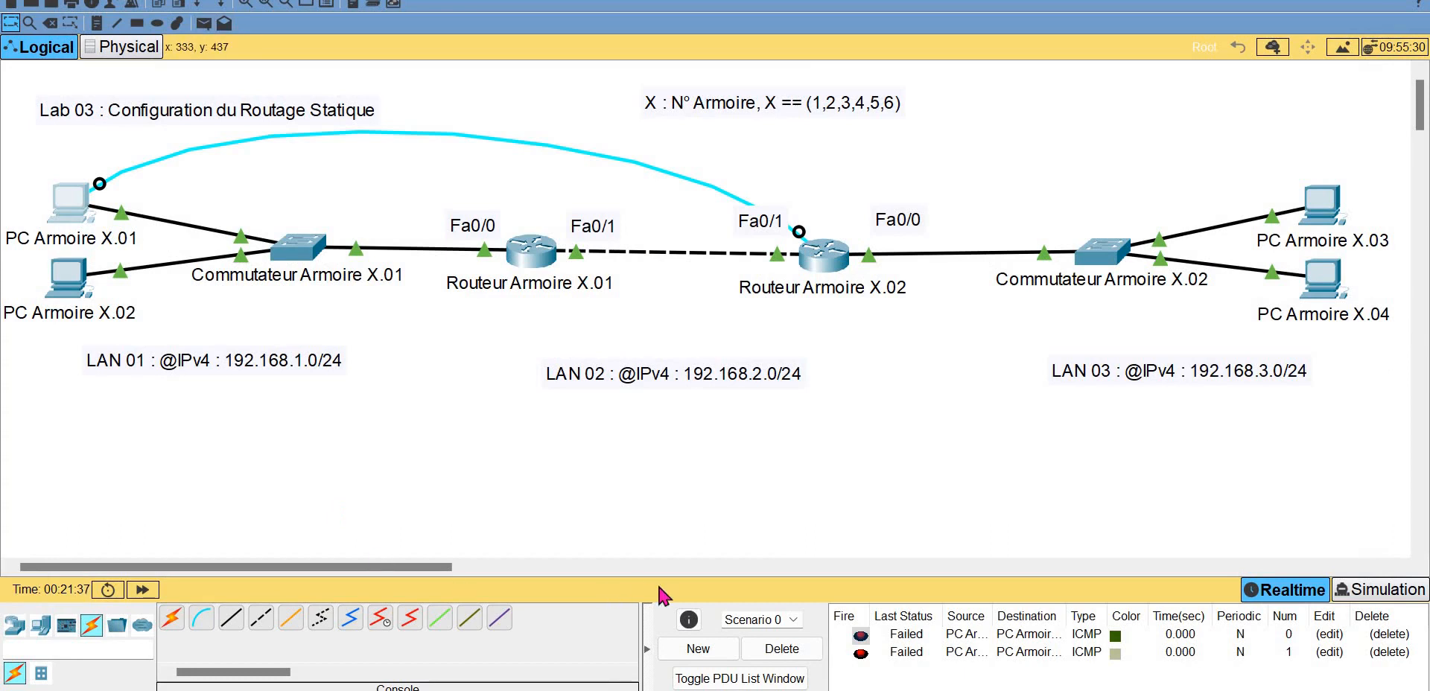
- Clear the PDU list and send a simple PDU from PC Armoire X.01 to PC Armoire X.03 three times
click(782, 649)
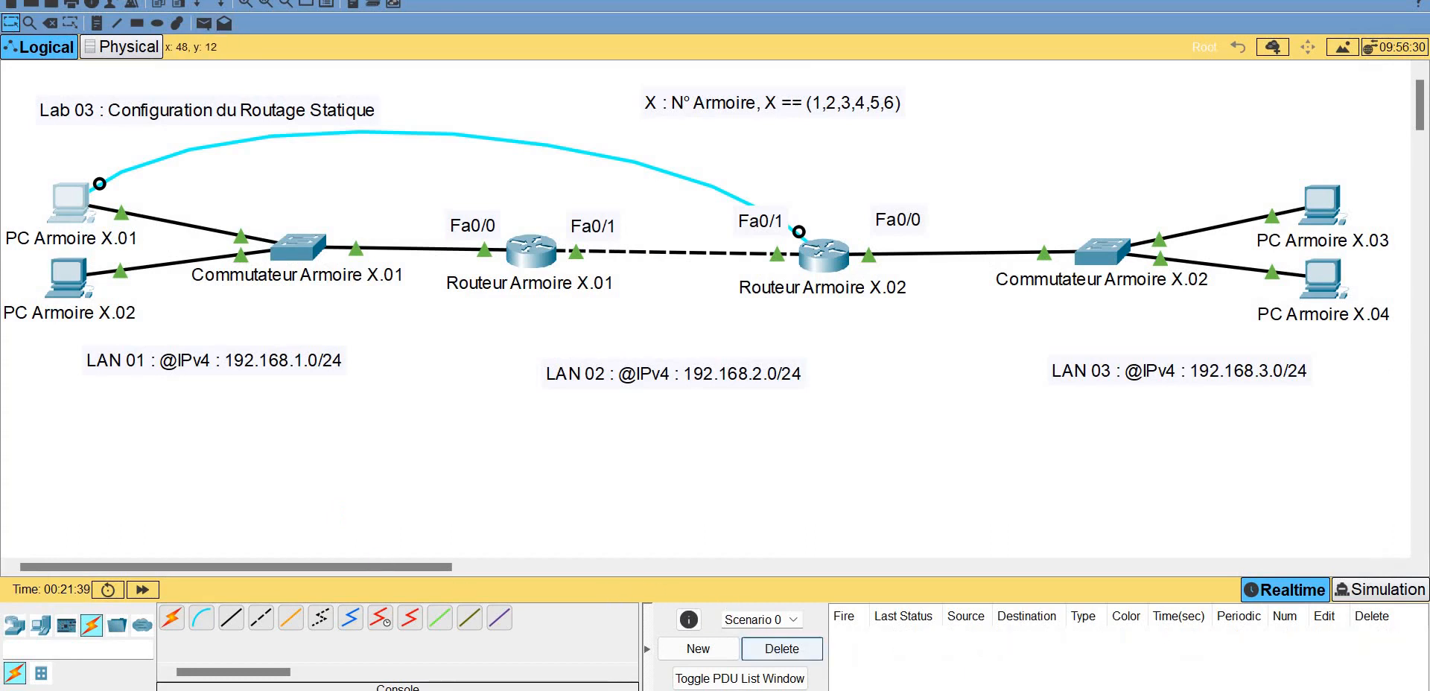
click(205, 24)
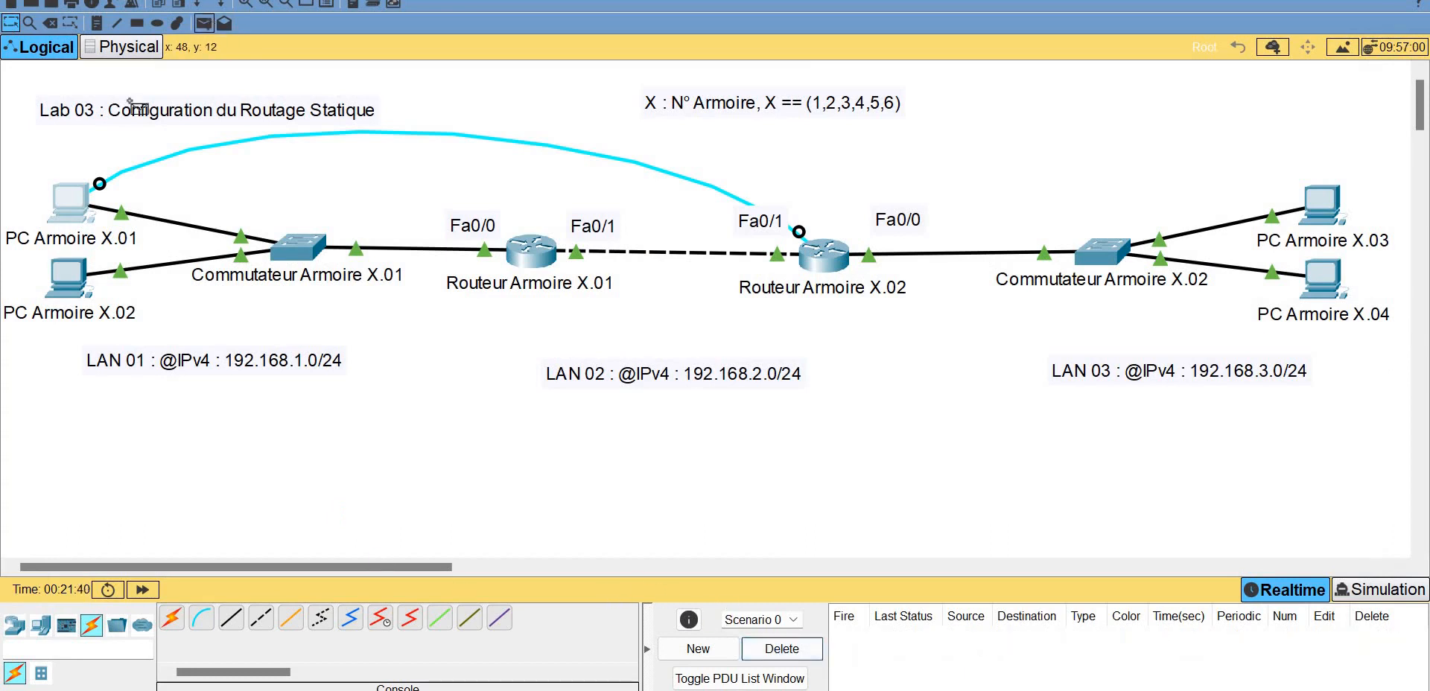
click(89, 195)
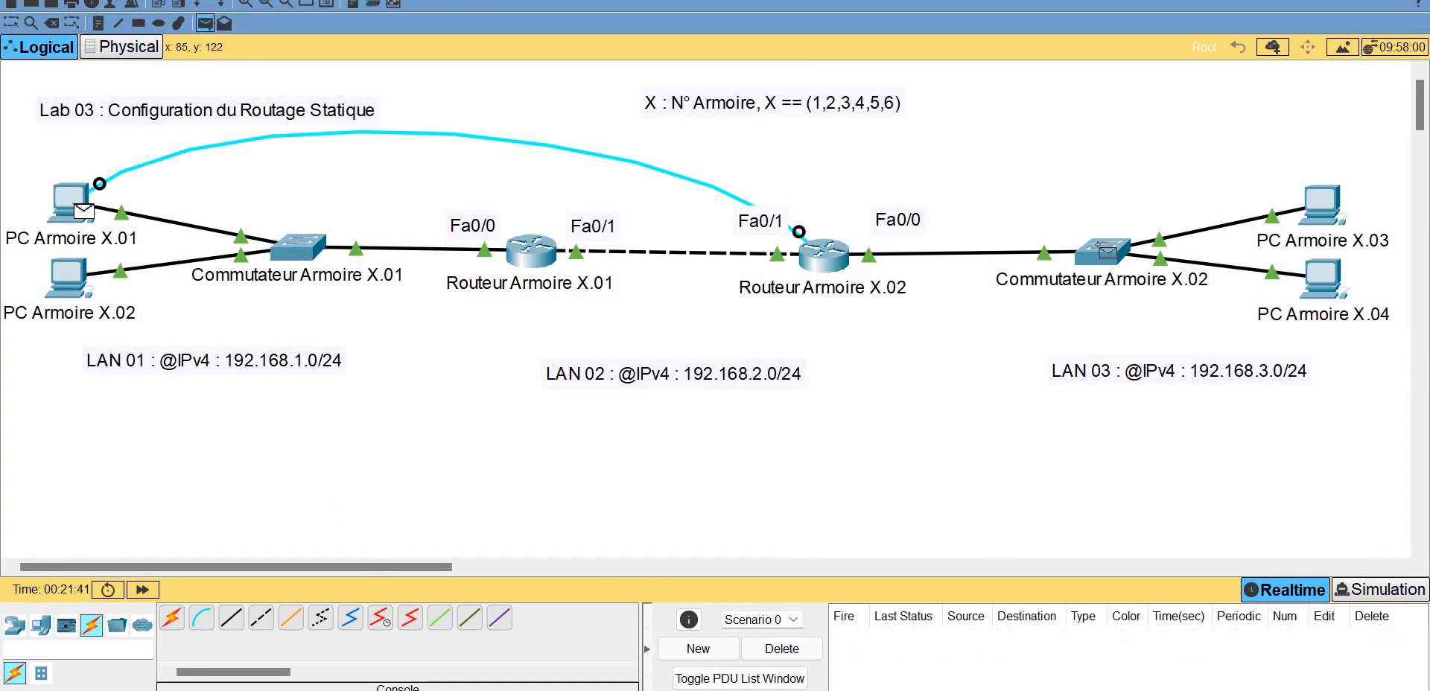
click(1325, 222)
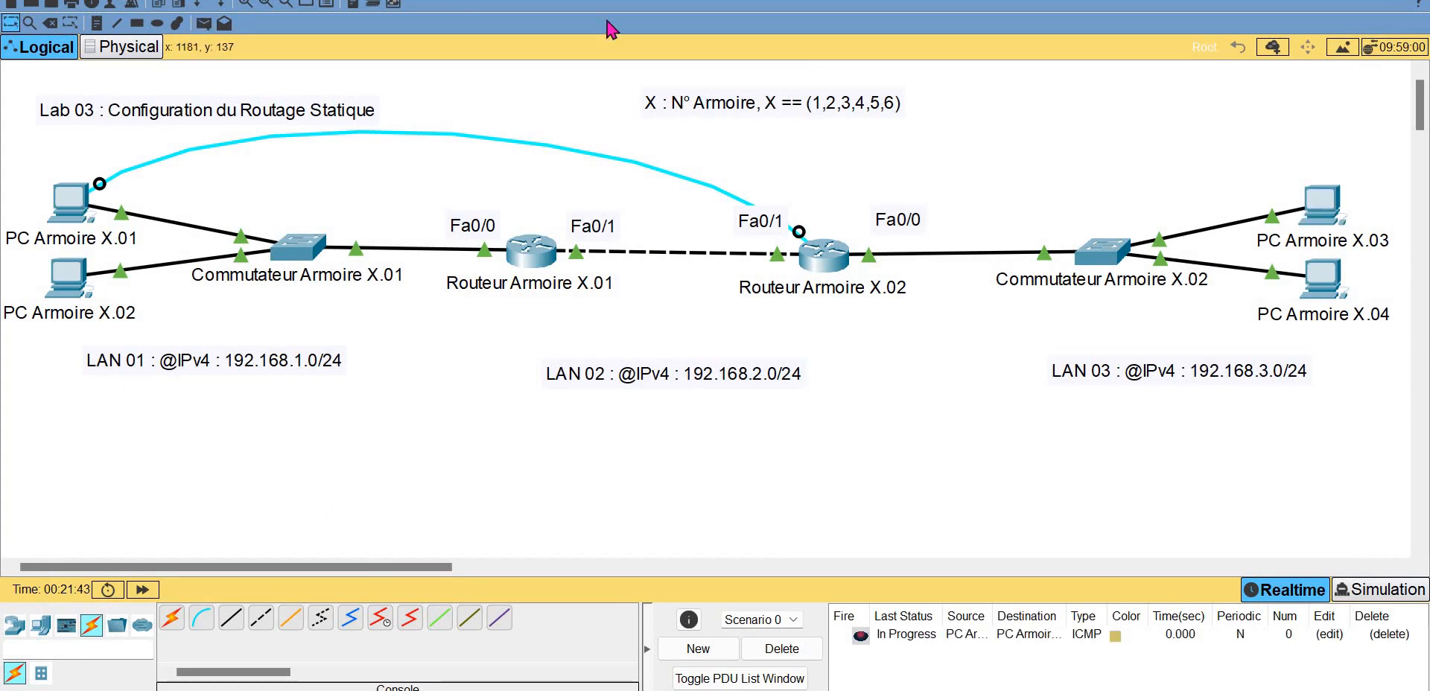
click(203, 23)
click(86, 195)
click(1322, 205)
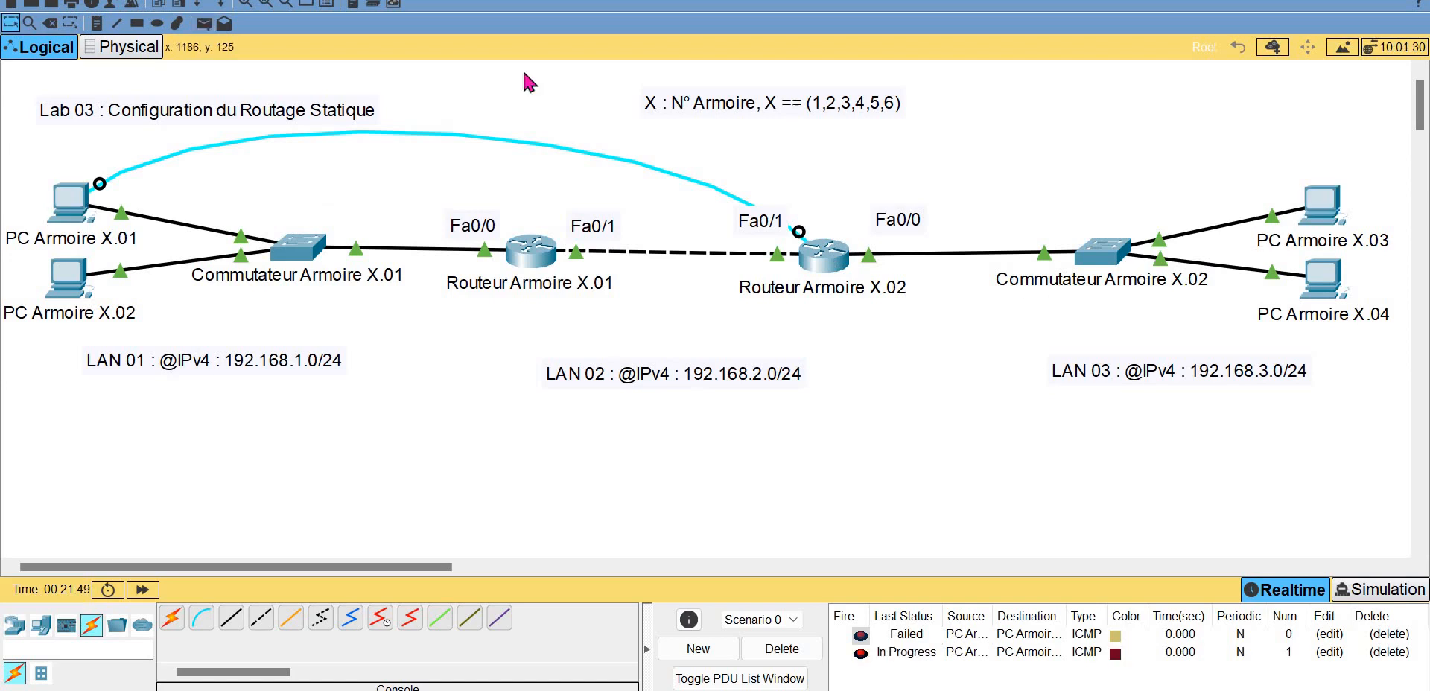
click(204, 23)
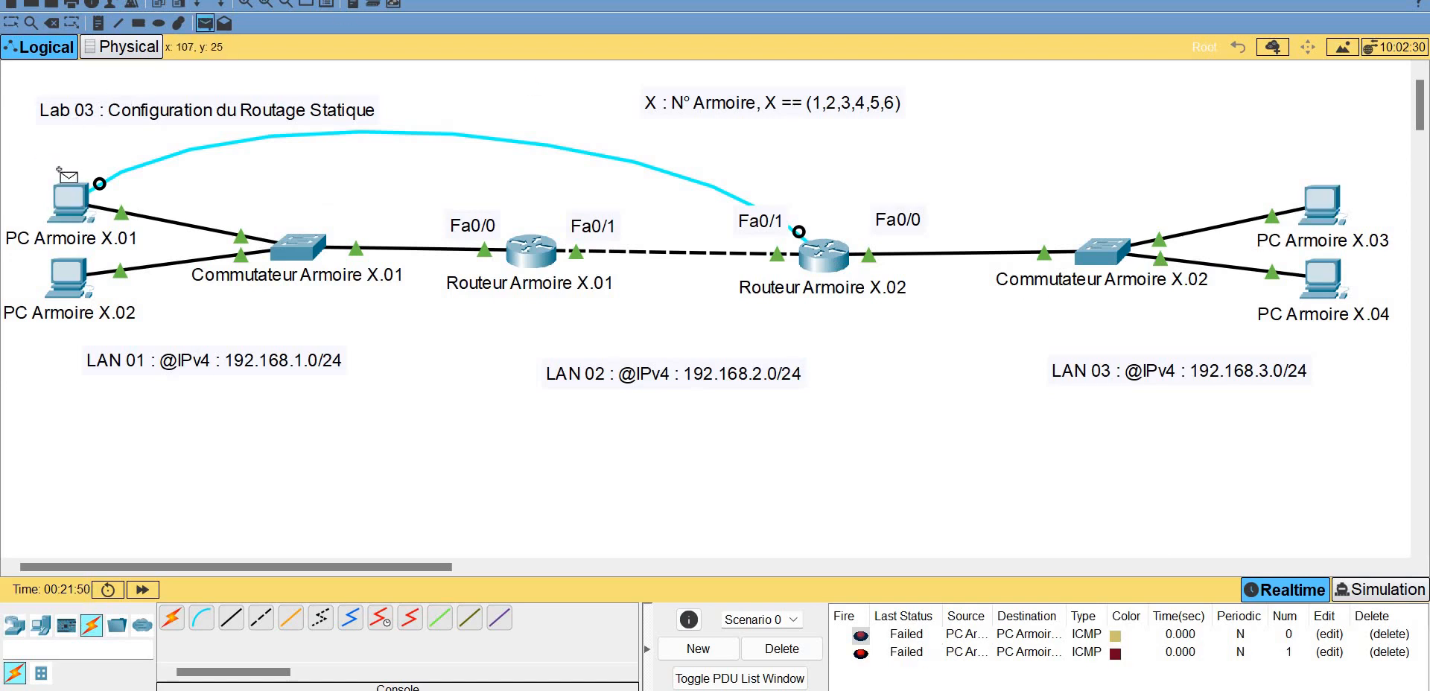
click(74, 195)
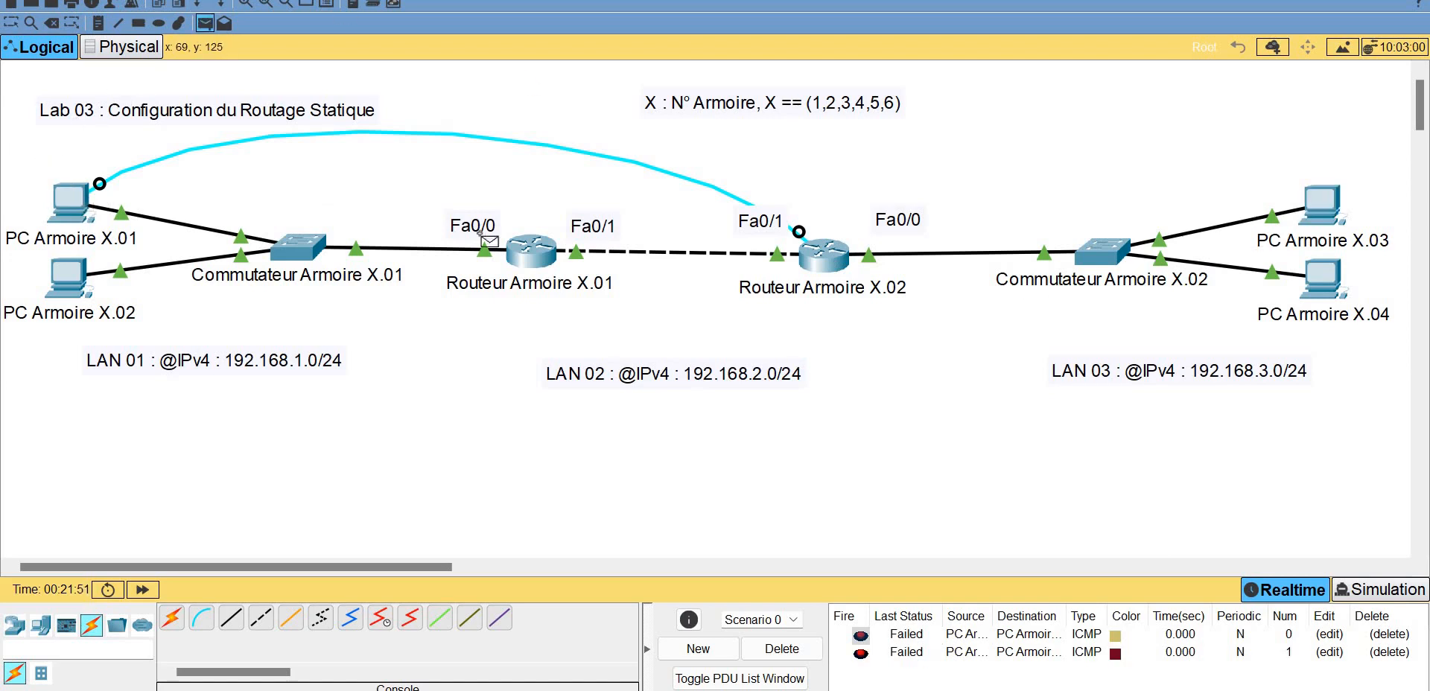
click(1323, 205)
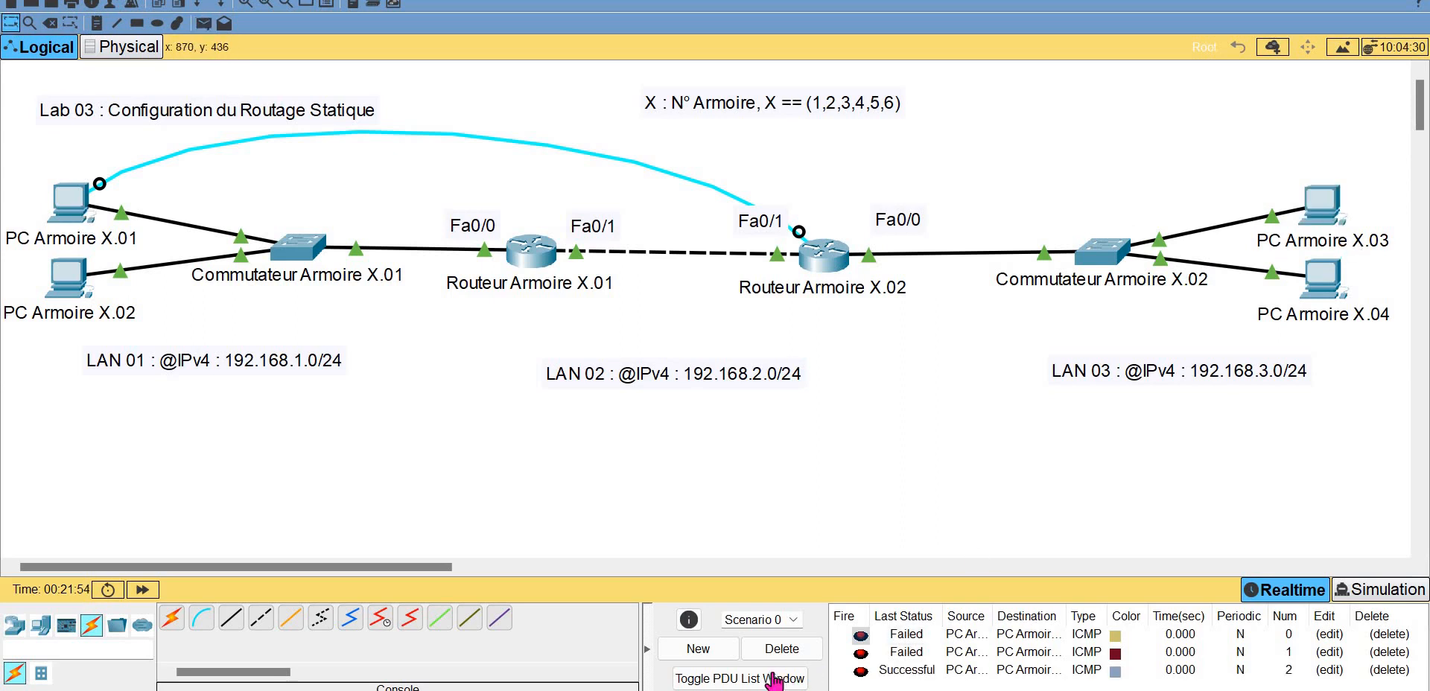
- Clear the PDU list and send a simple PDU from PC Armoire X.02 to PC Armoire X.04 three times
click(781, 649)
click(204, 23)
click(67, 276)
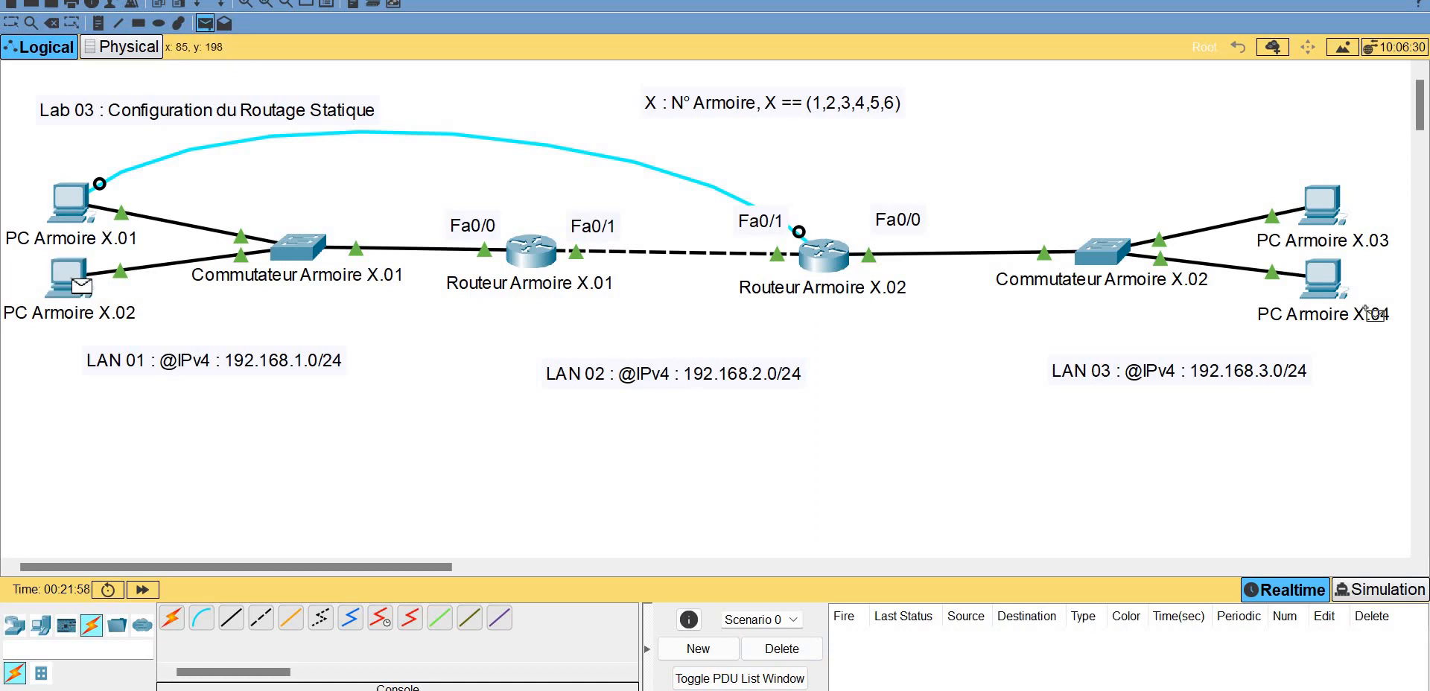
click(1322, 277)
click(203, 23)
click(69, 277)
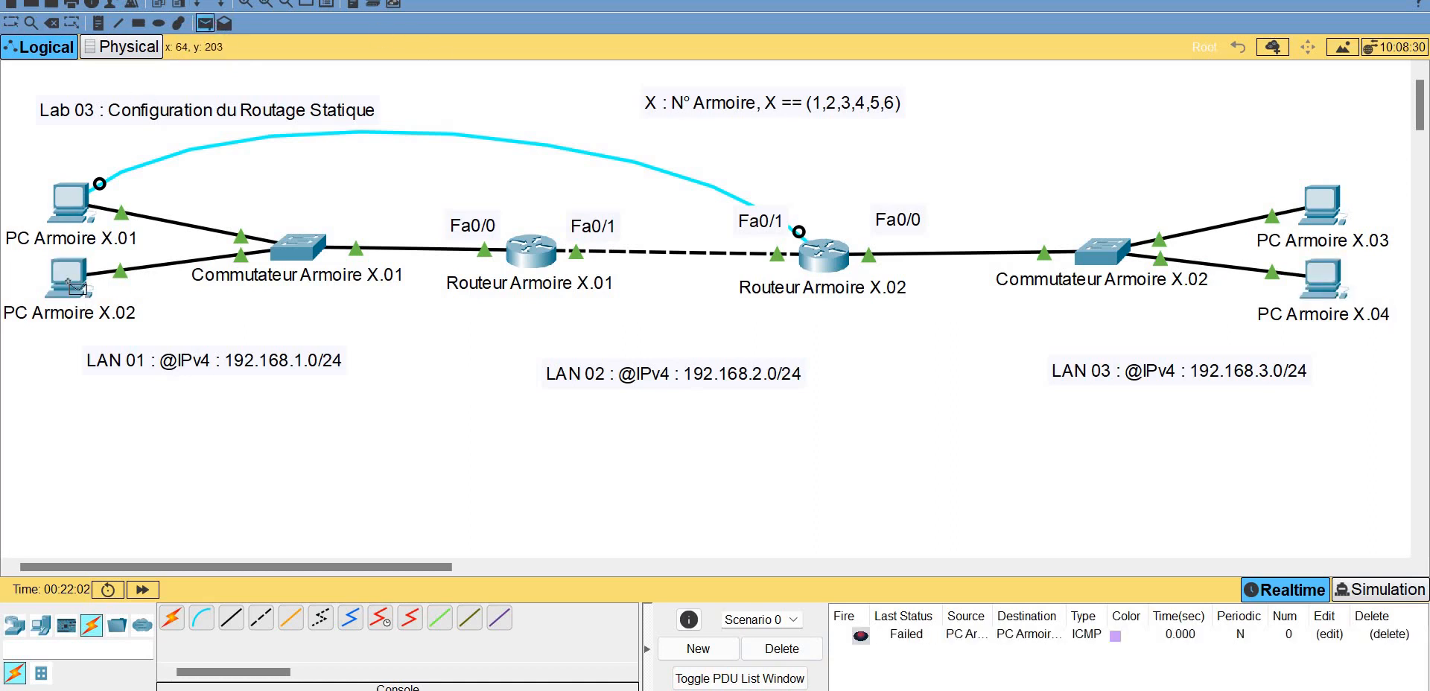
click(1329, 283)
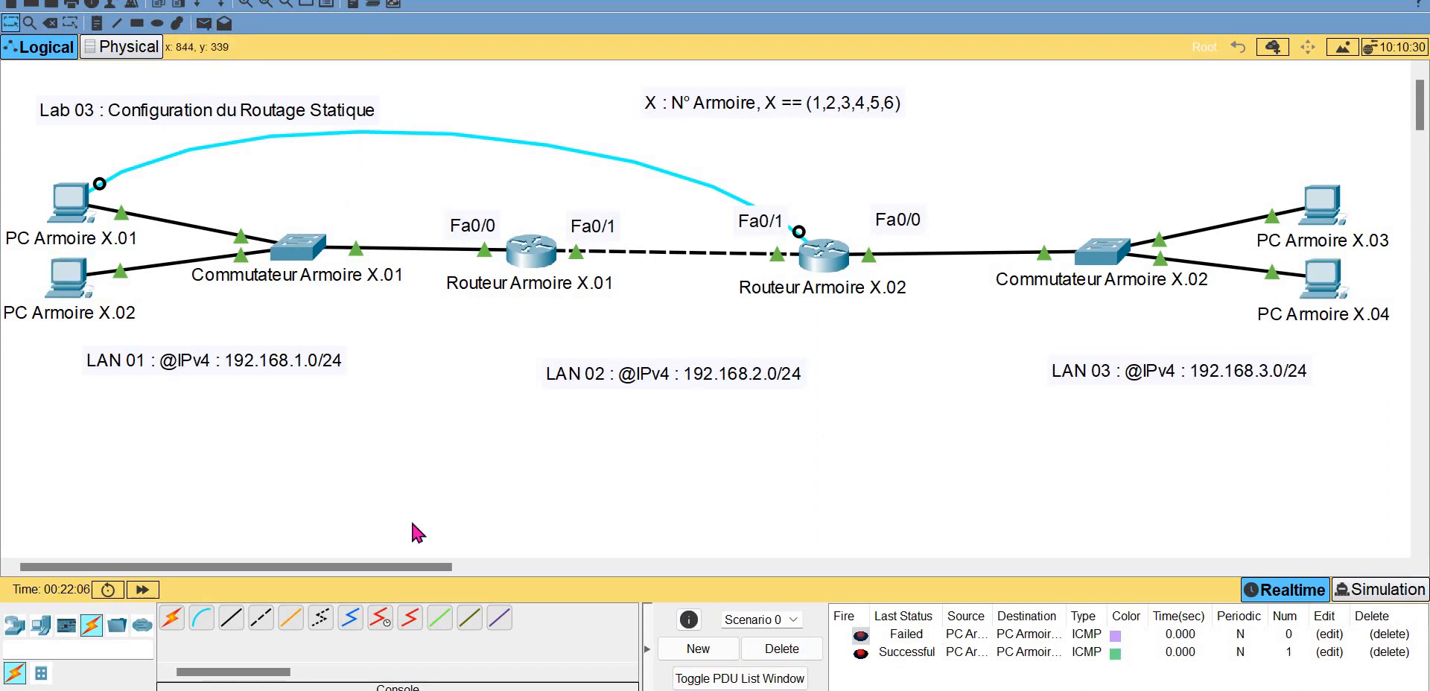
click(203, 23)
click(69, 274)
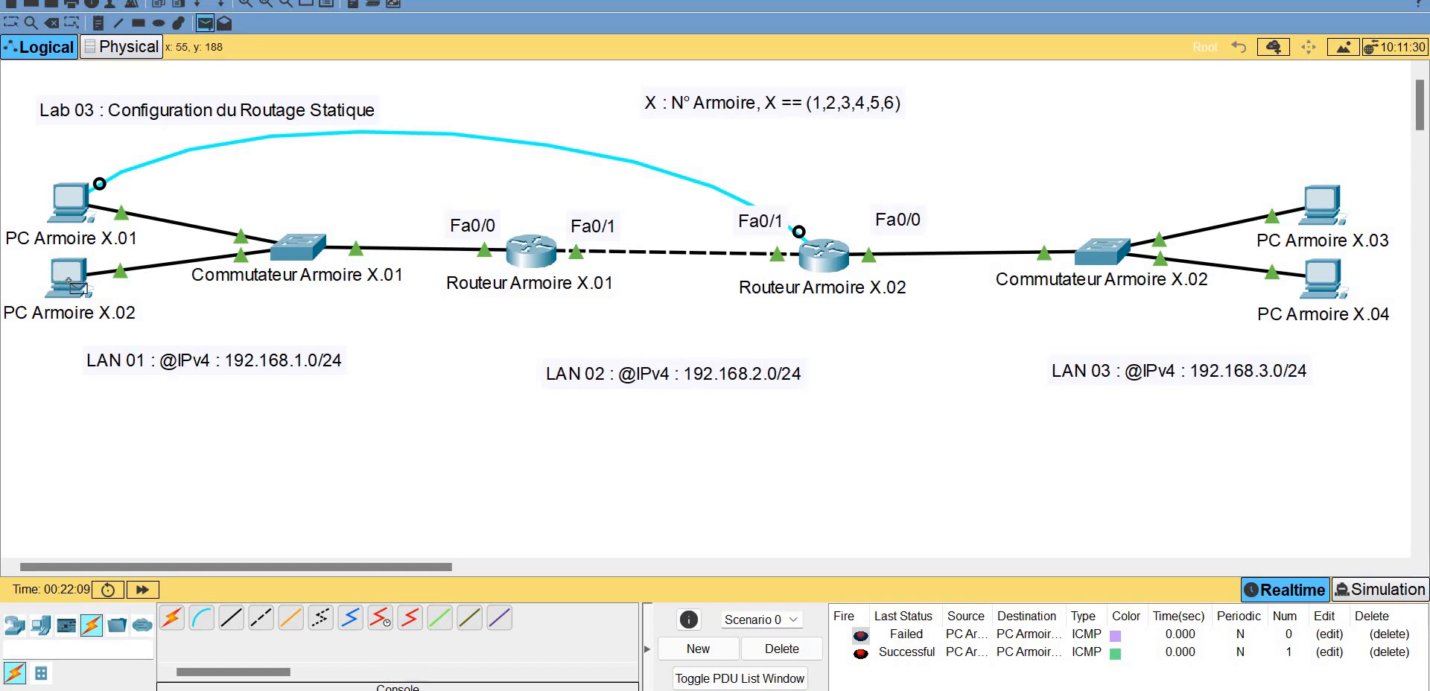
click(1326, 283)
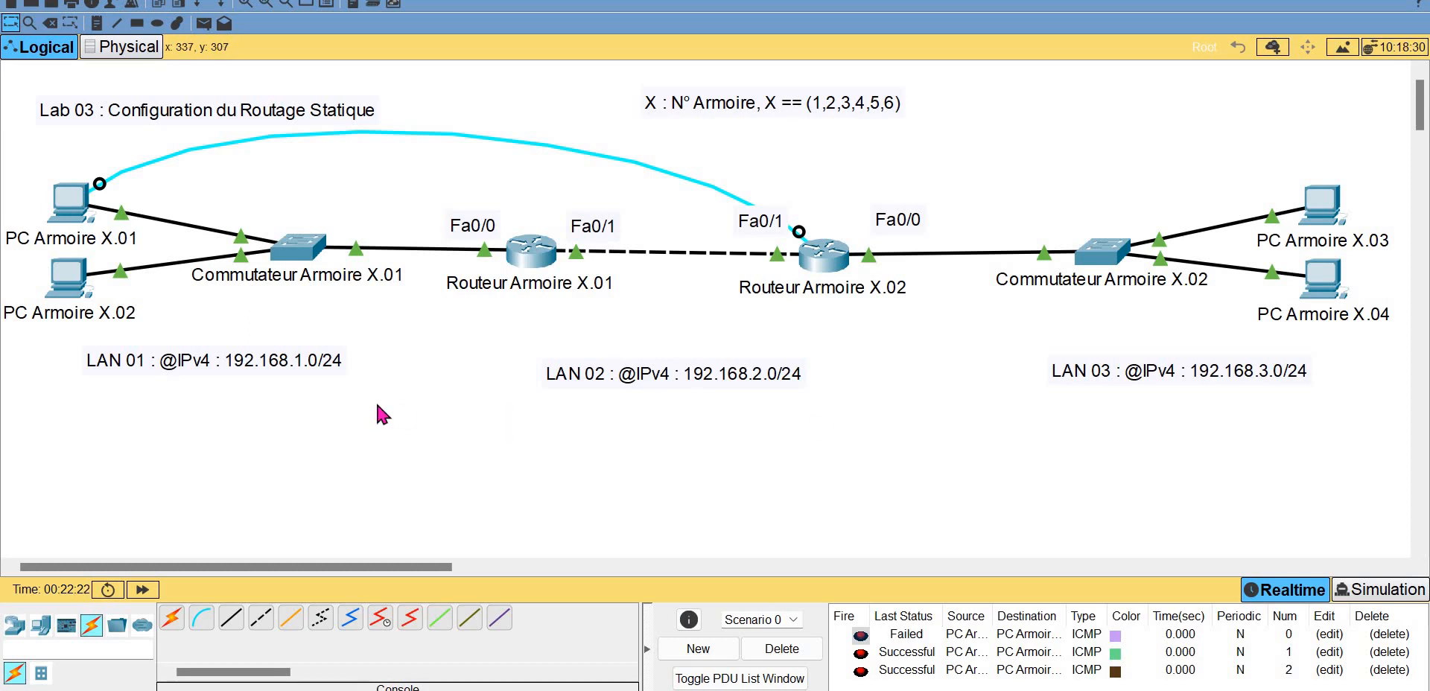
- Inspect the IPv4 routing tables of Routeur Armoire X.01 and Routeur Armoire X.02
click(30, 23)
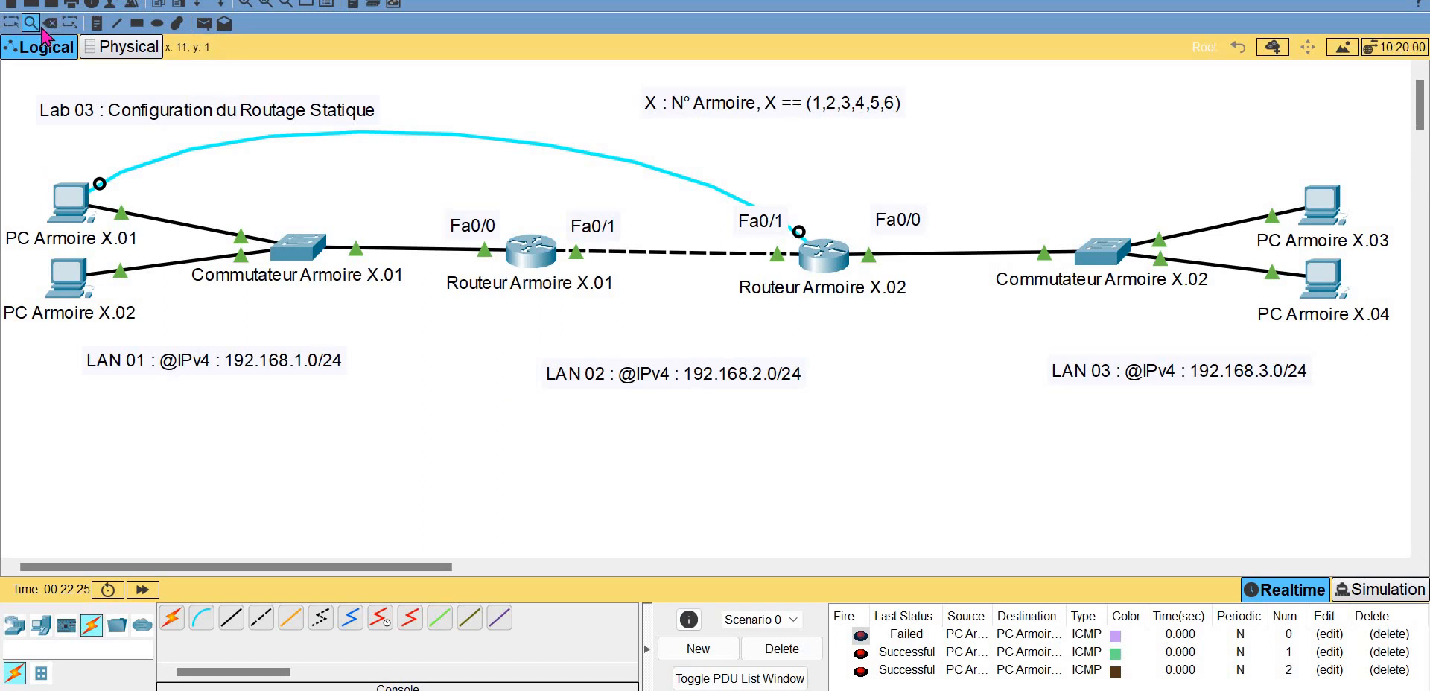
click(542, 251)
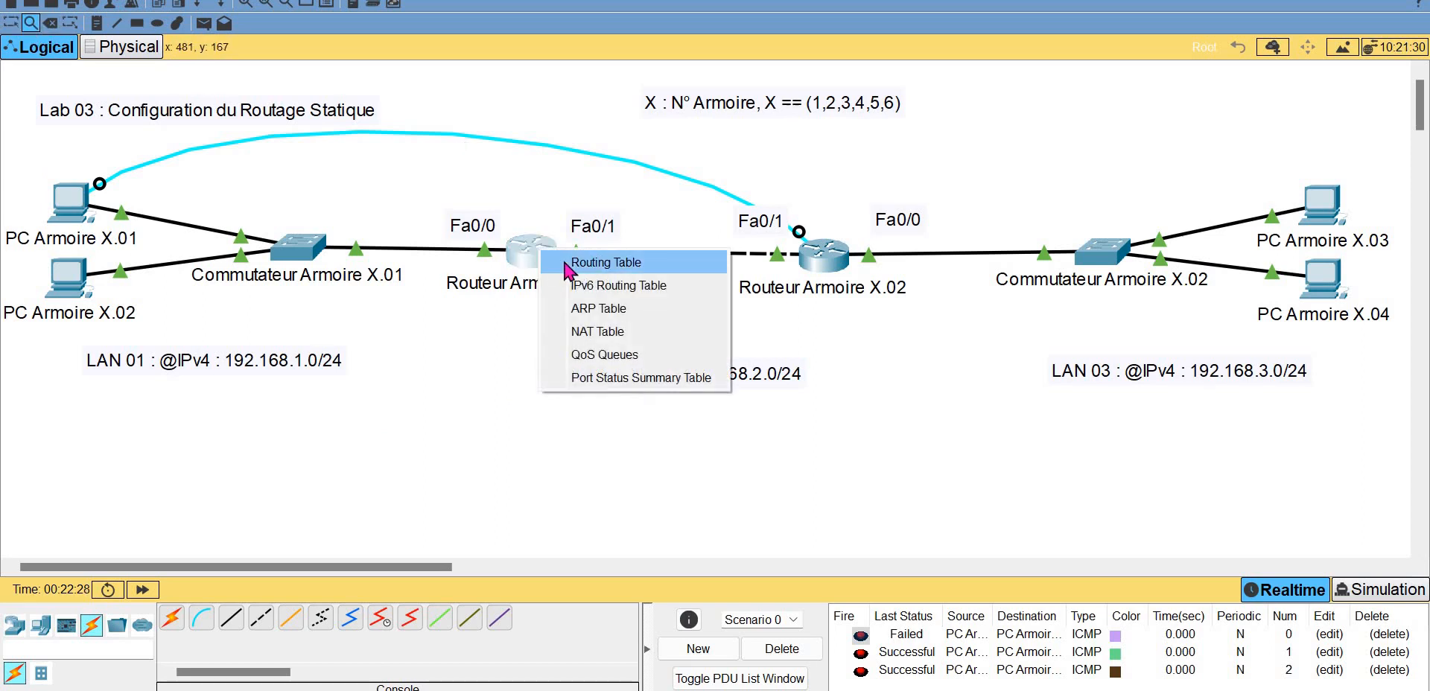
click(566, 265)
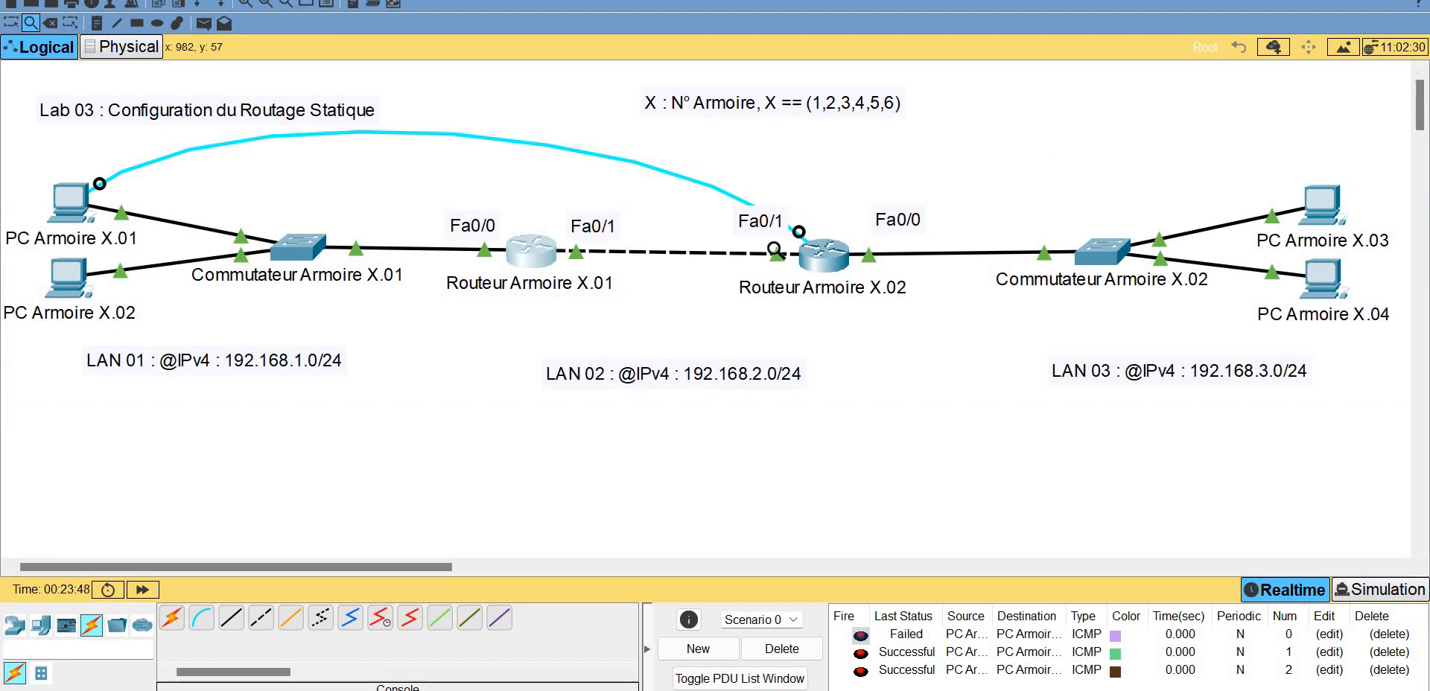
click(825, 262)
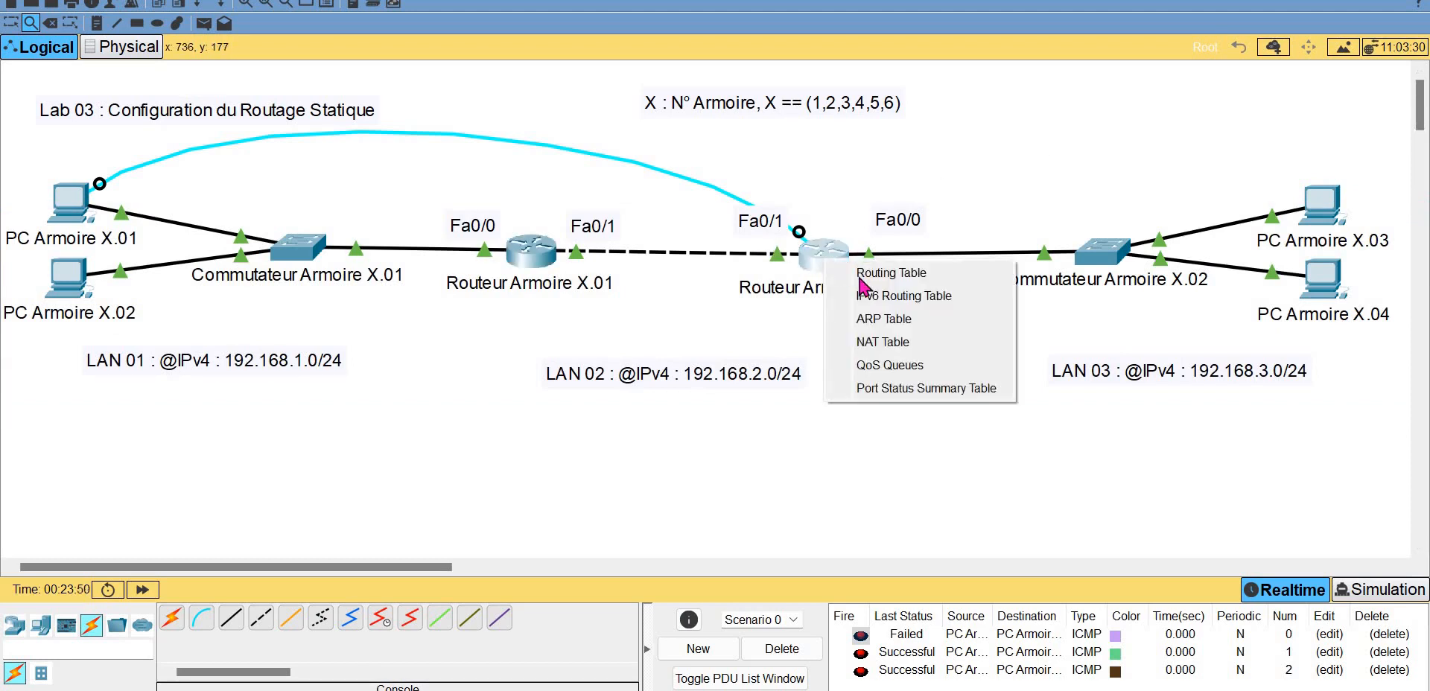
click(886, 275)
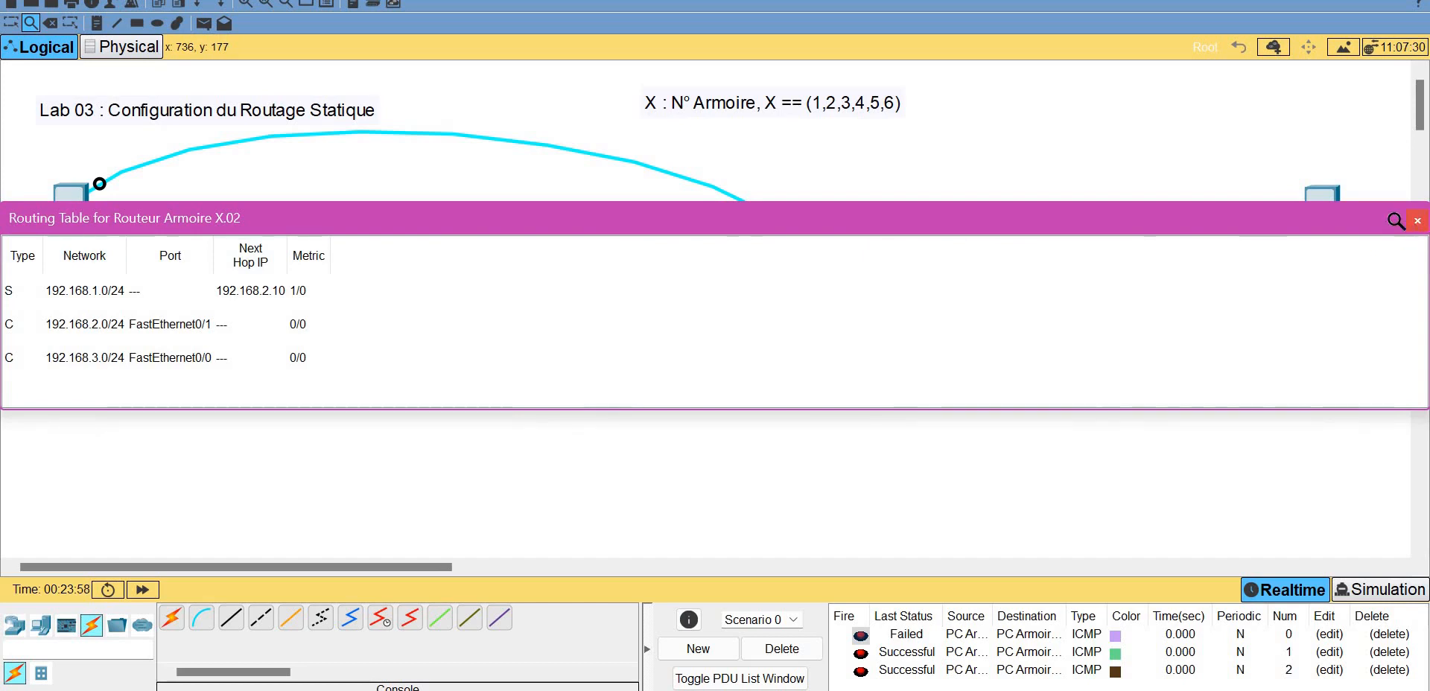
click(1418, 221)
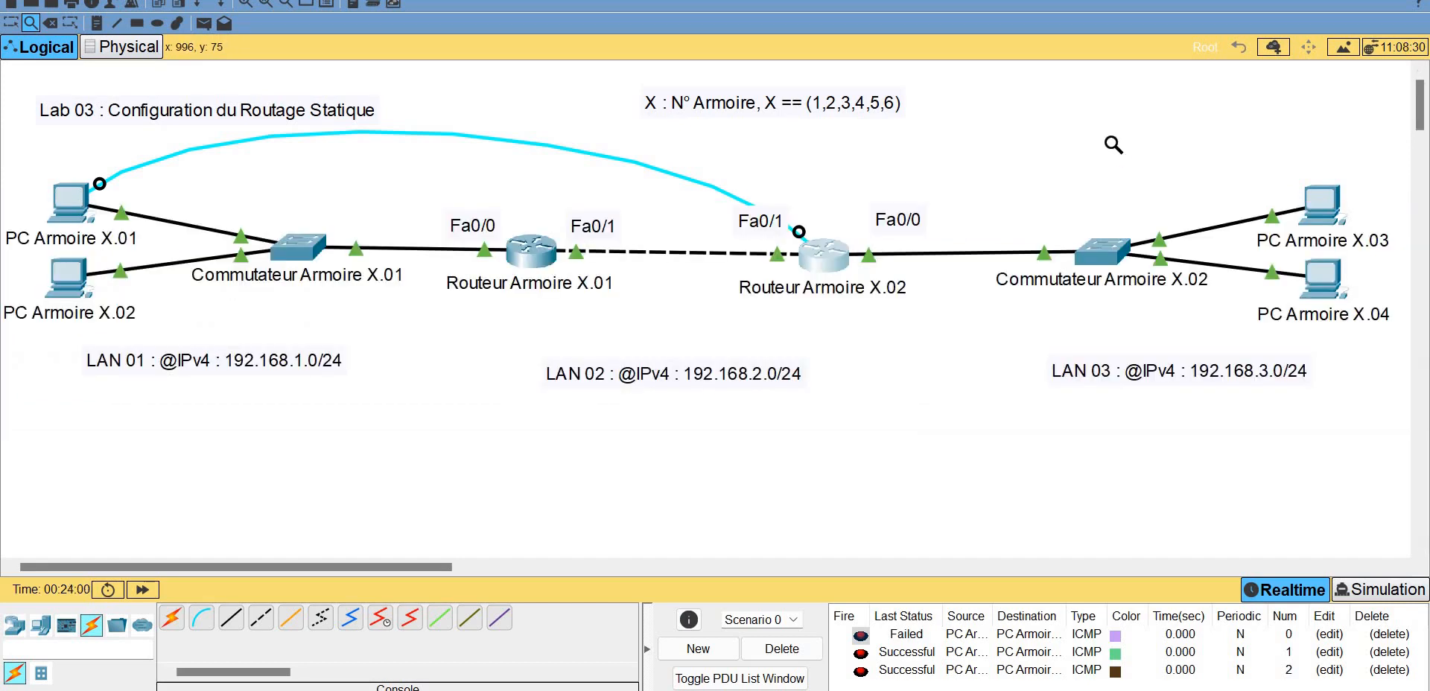
key(Escape)
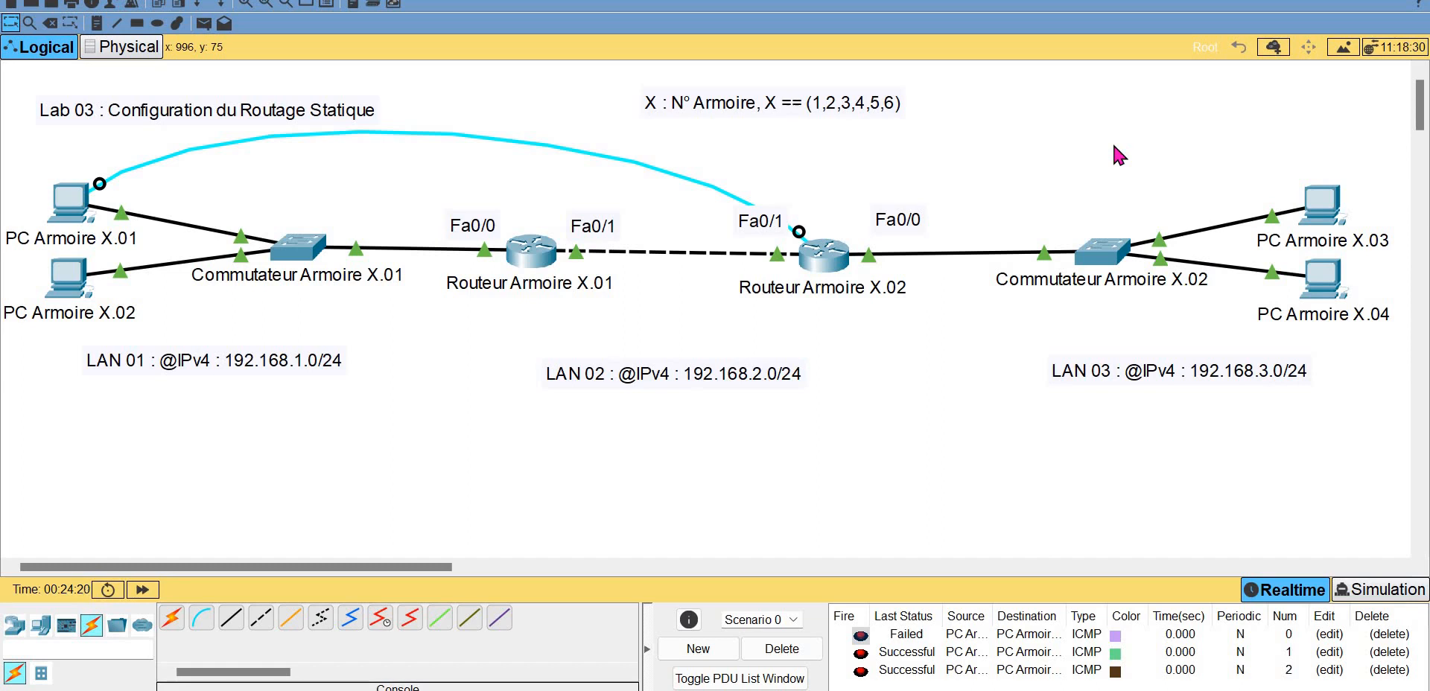
- Draw three unfilled black-outlined rectangles on the topology, one each for the LAN 01, LAN 02 and LAN 03 areas
click(138, 23)
drag(17, 152, 520, 416)
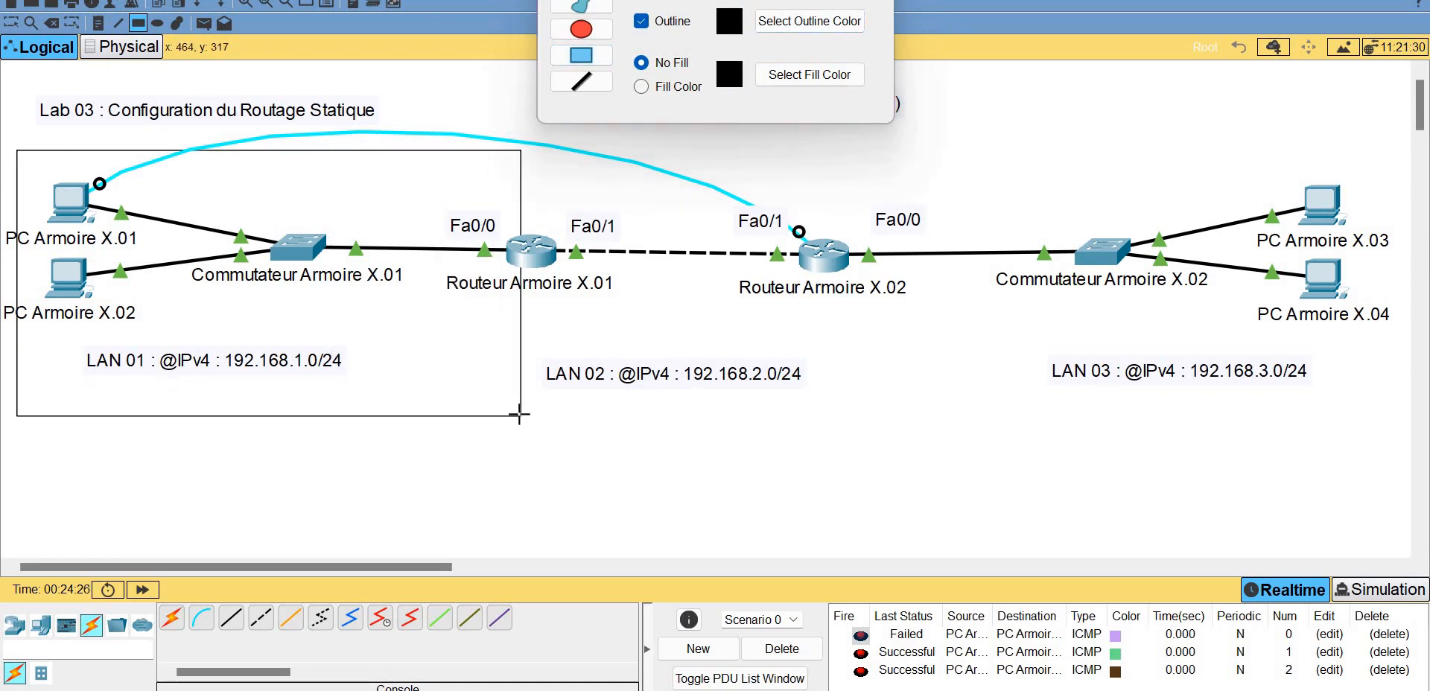
drag(544, 190, 585, 252)
drag(782, 342, 822, 333)
mouse_move(848, 170)
mouse_down()
mouse_move(1021, 428)
mouse_move(1319, 387)
mouse_move(1392, 394)
mouse_up()
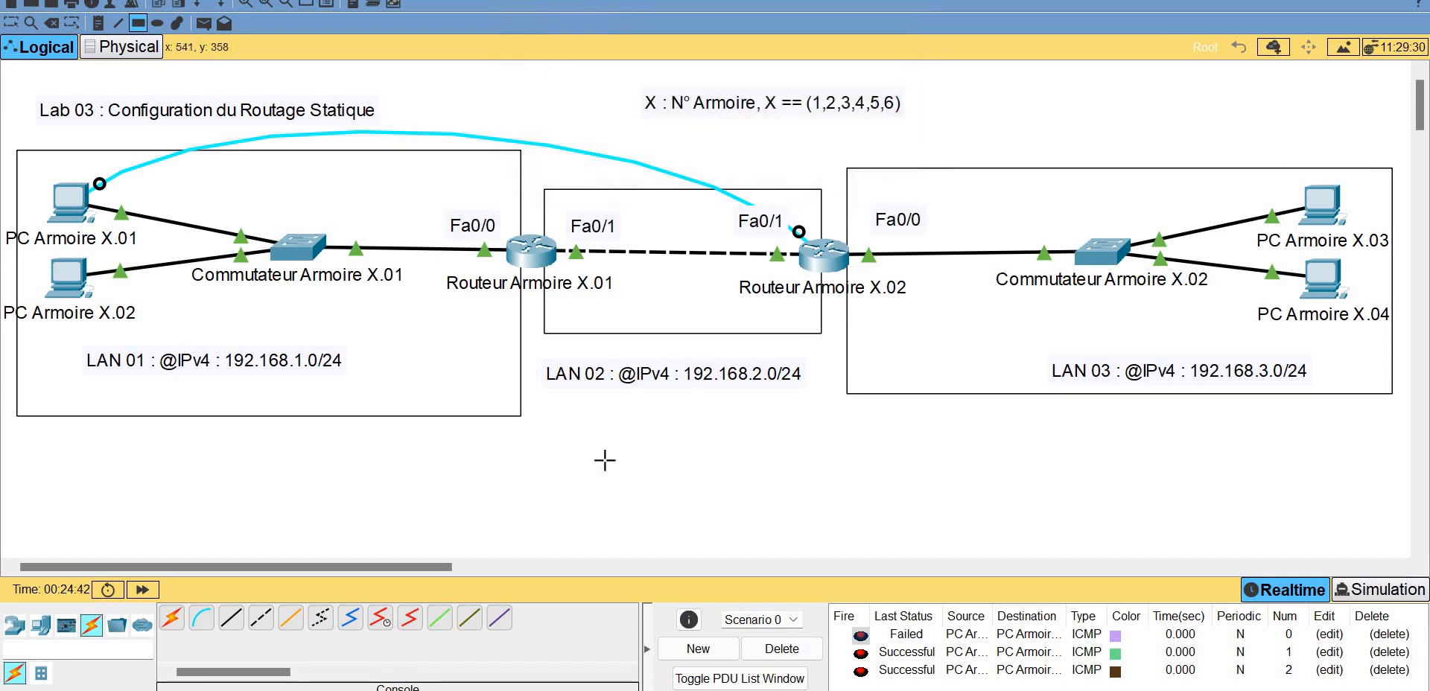
key(Escape)
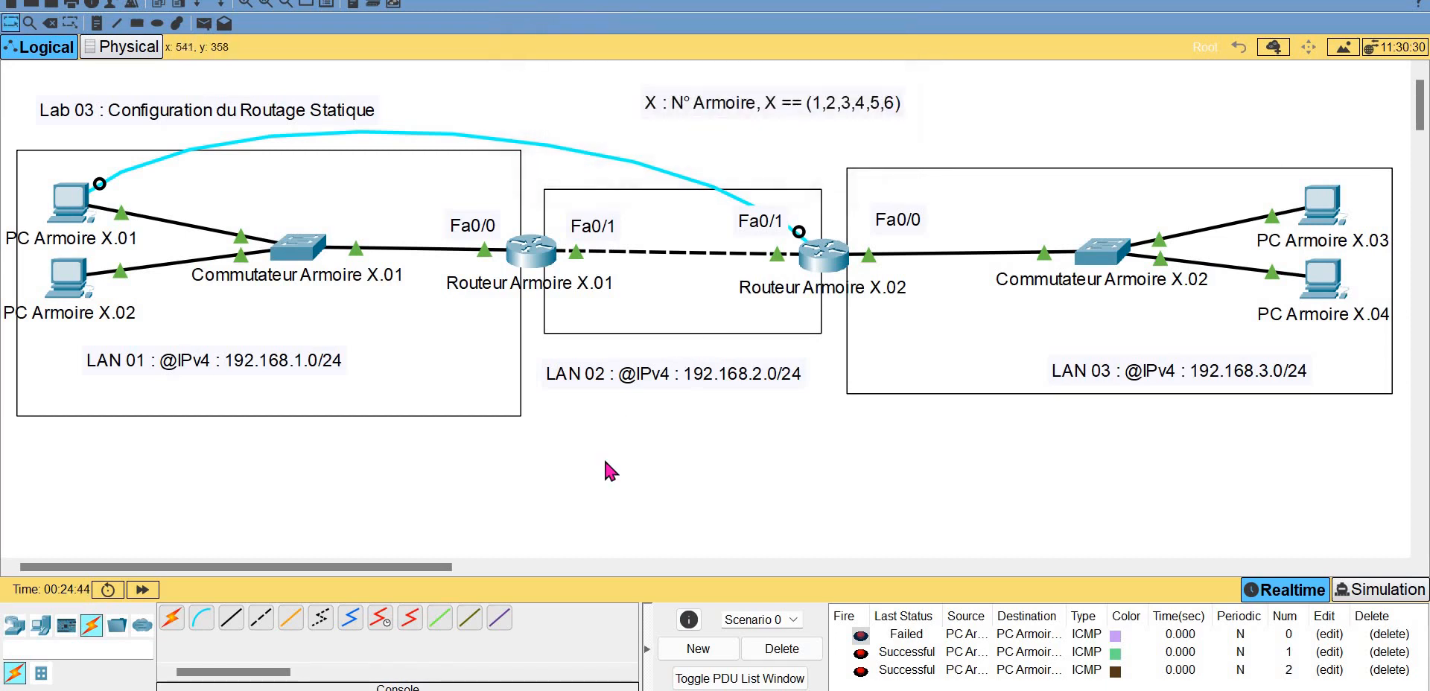